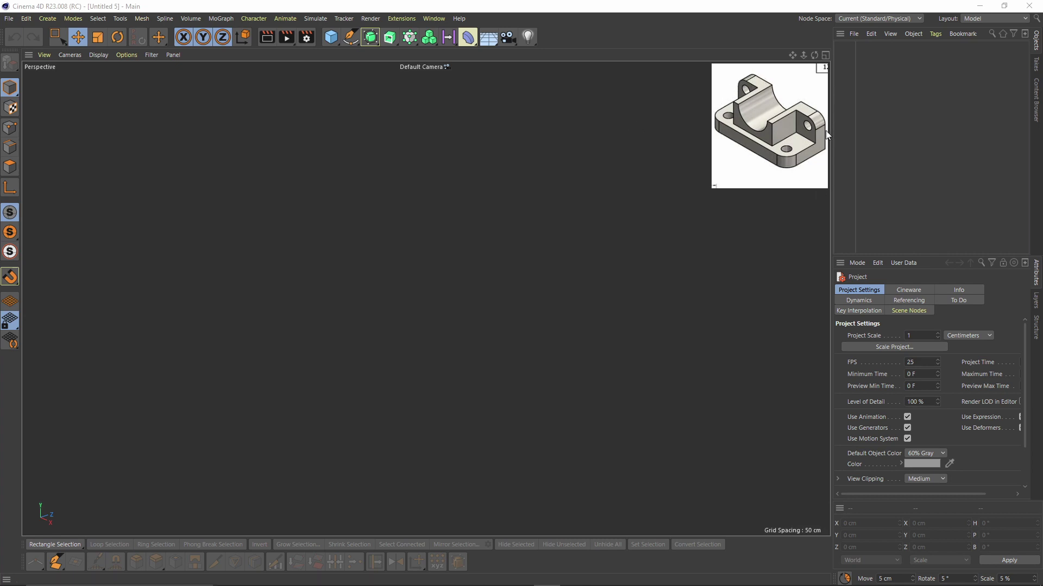
Add a default cube to the scene and switch to the maximized front view
click(332, 42)
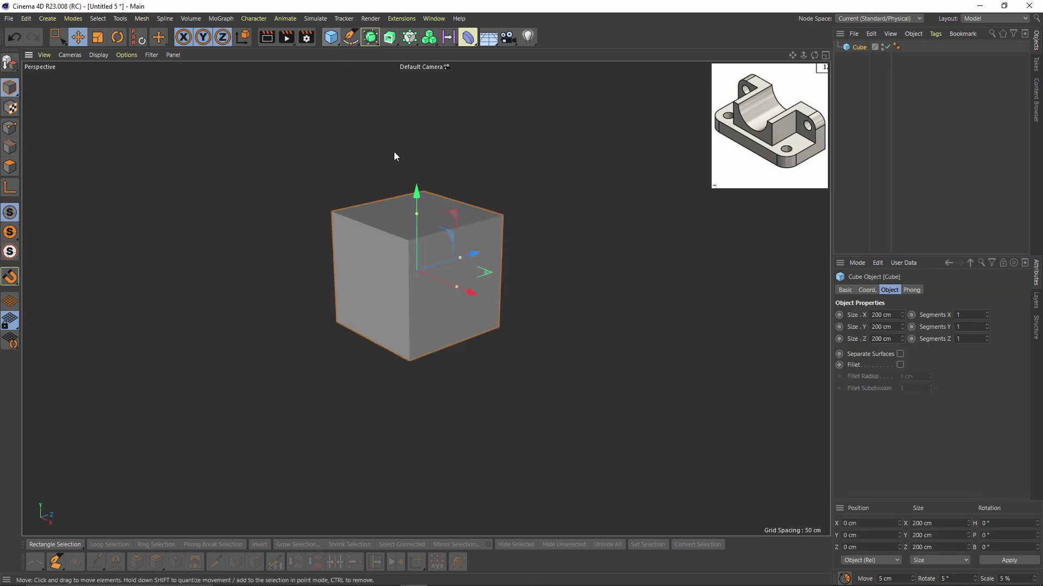
middle_click(519, 240)
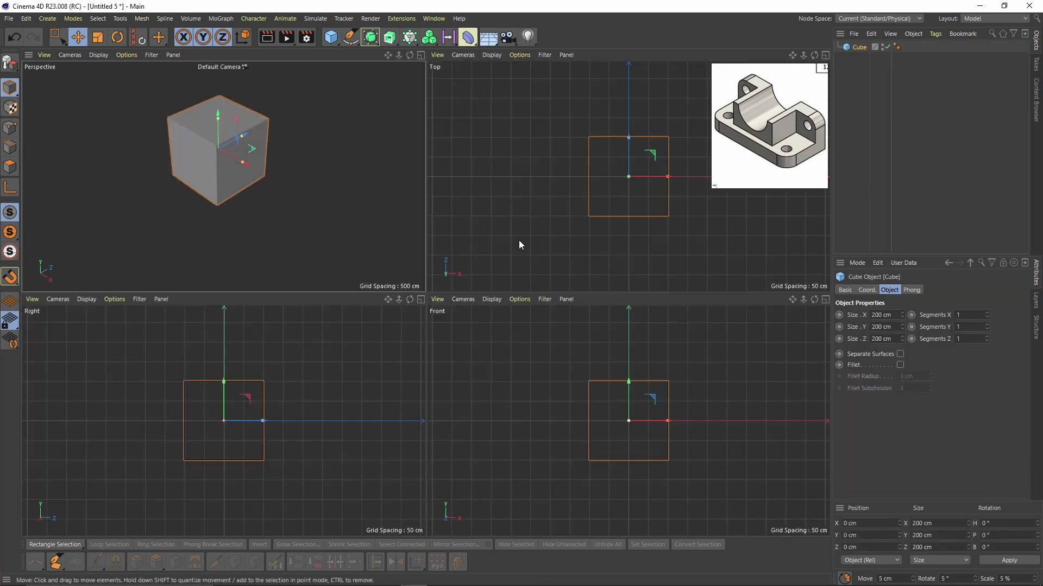
middle_click(562, 351)
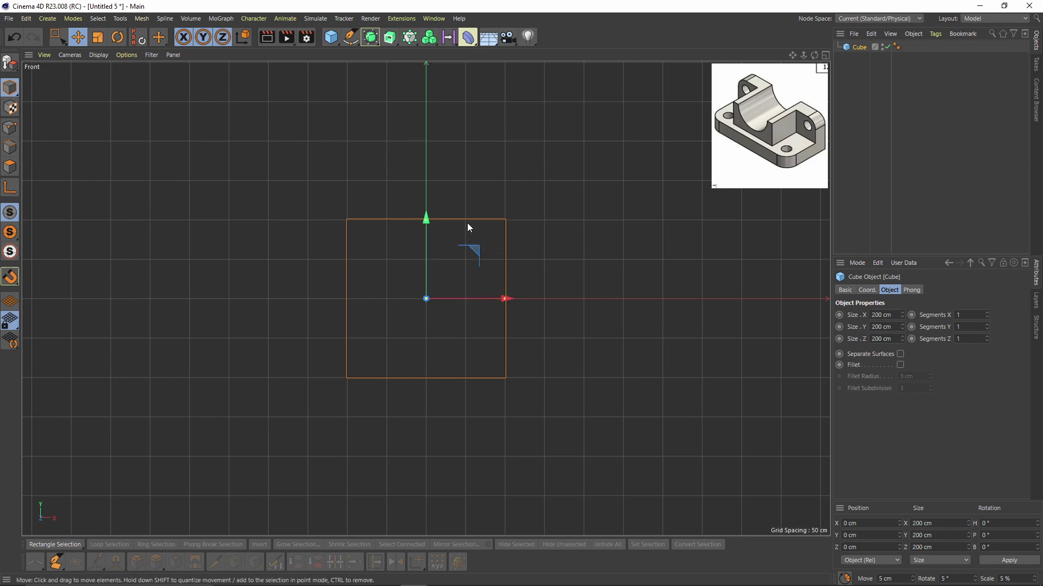
click(824, 55)
click(824, 55)
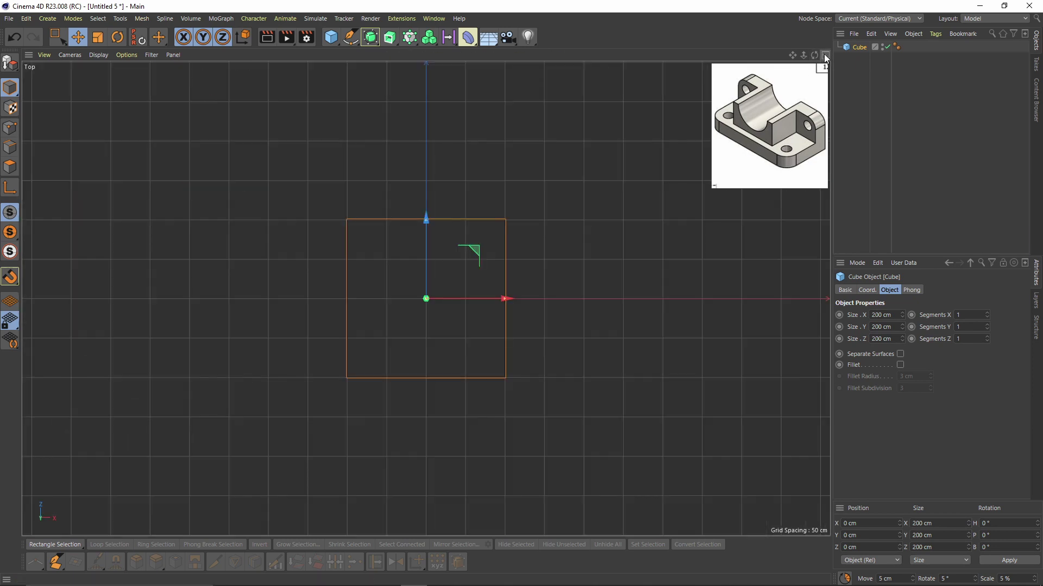
middle_click(621, 270)
middle_click(587, 334)
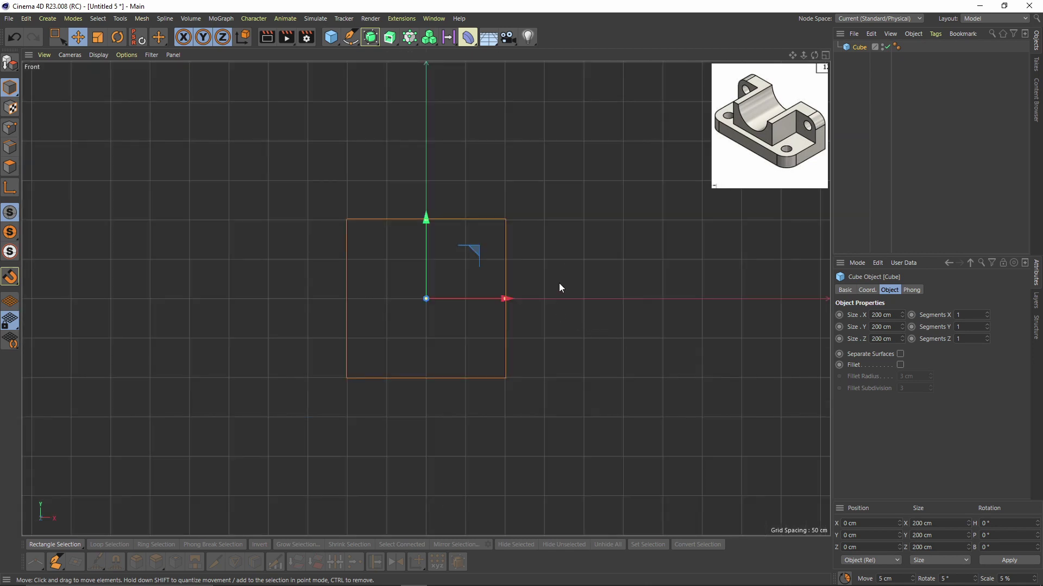
Load front.jpg from the ref folder as the front viewport's background image
key(shift+v)
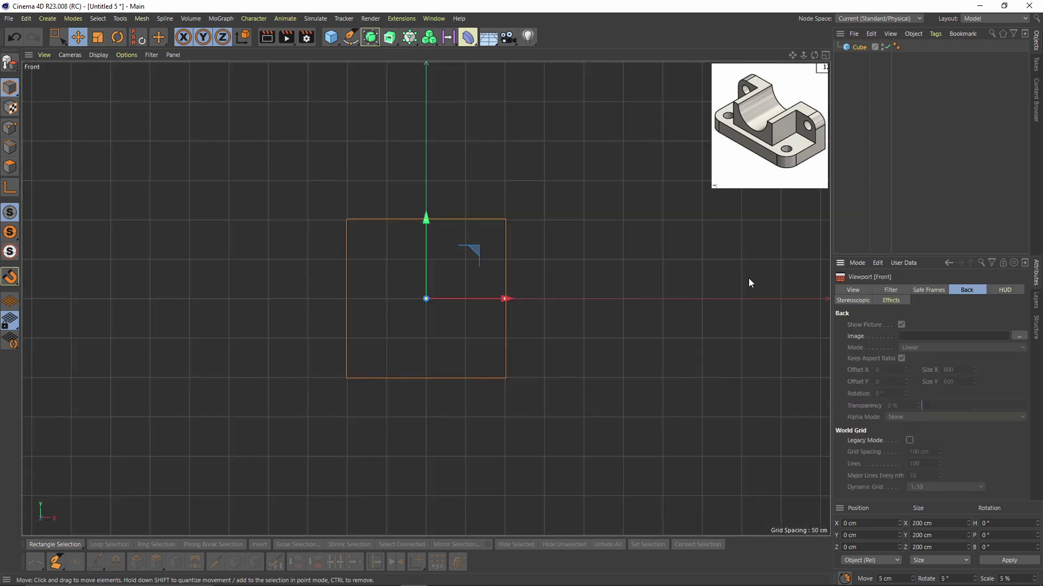
click(1019, 336)
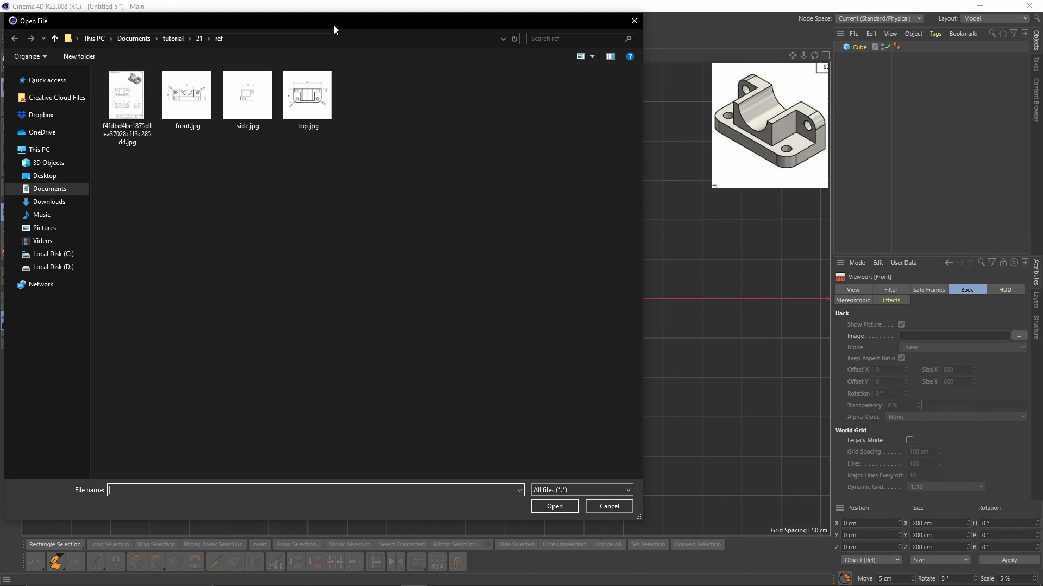
drag(333, 25, 419, 62)
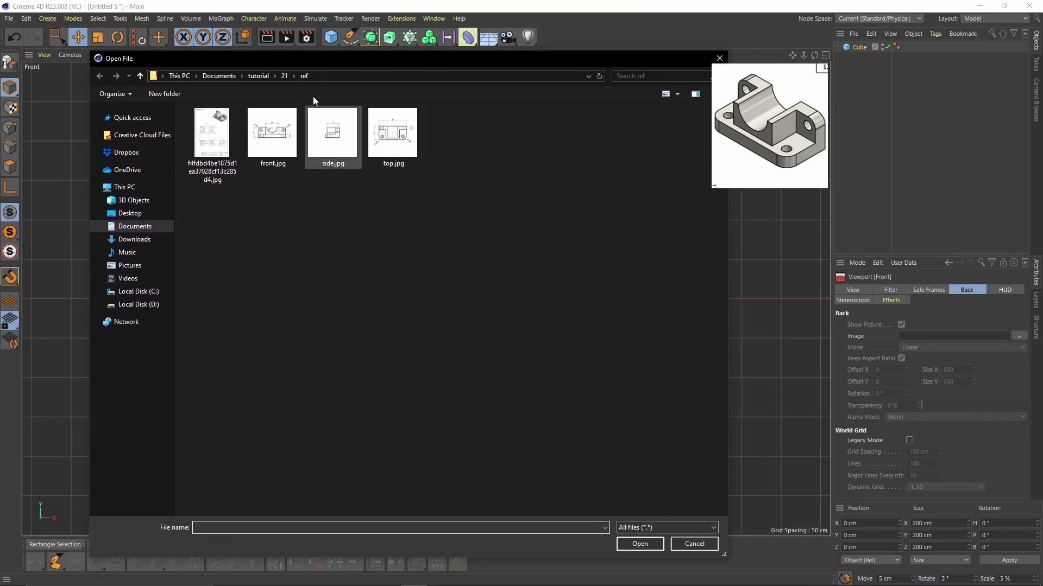
double_click(274, 136)
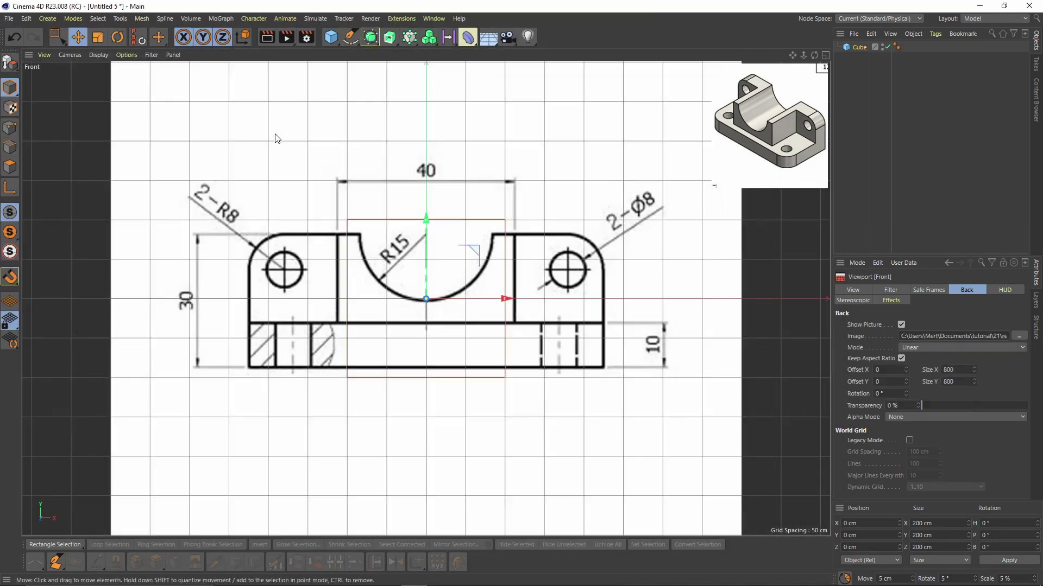
Load side.jpg as the right viewport's background image
middle_click(425, 266)
middle_click(412, 312)
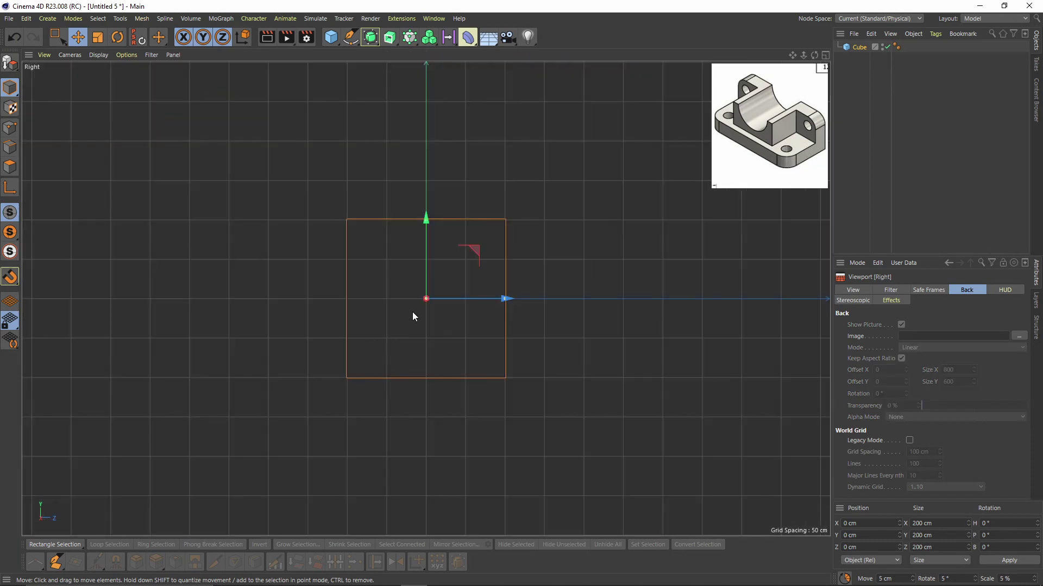
click(1019, 336)
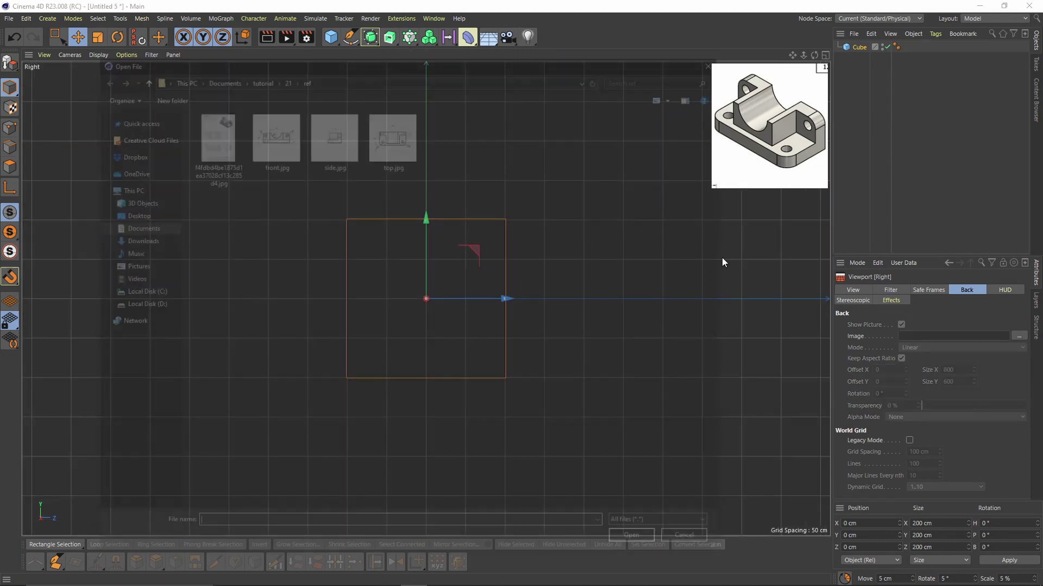
double_click(332, 145)
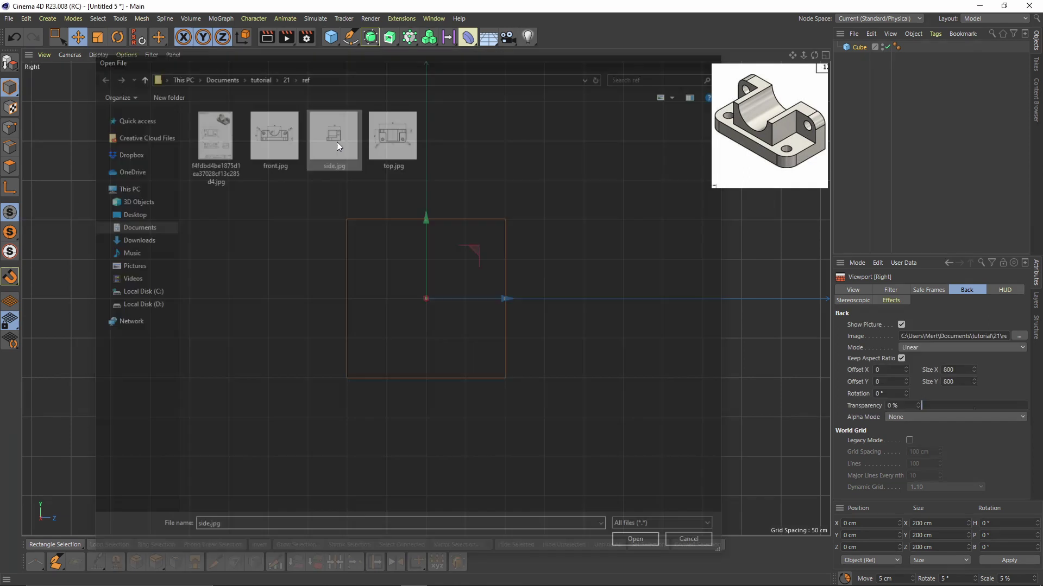
Load top.jpg as the top viewport's background image
middle_click(336, 141)
middle_click(536, 219)
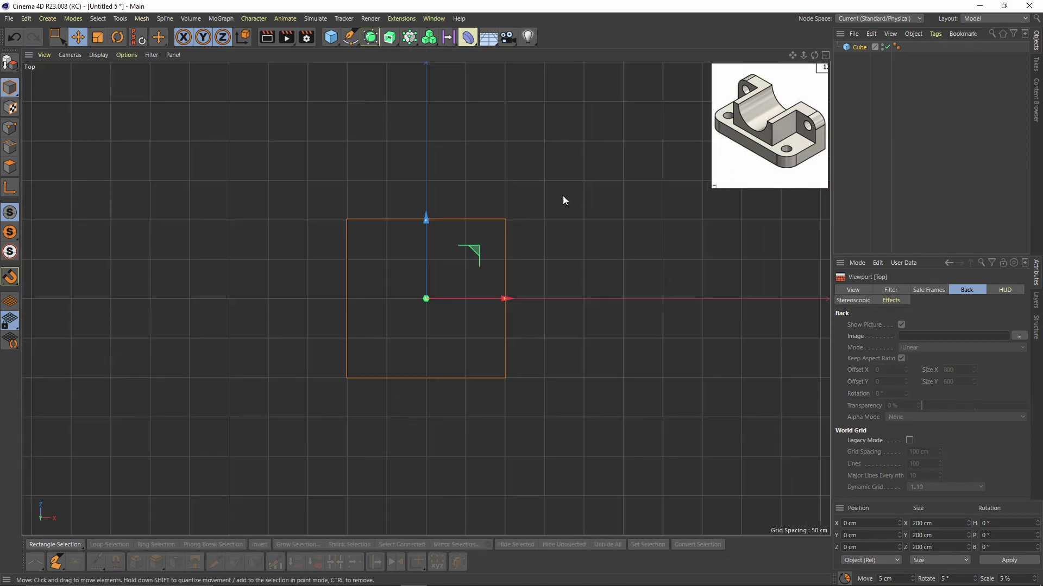
click(1018, 336)
click(401, 149)
double_click(399, 144)
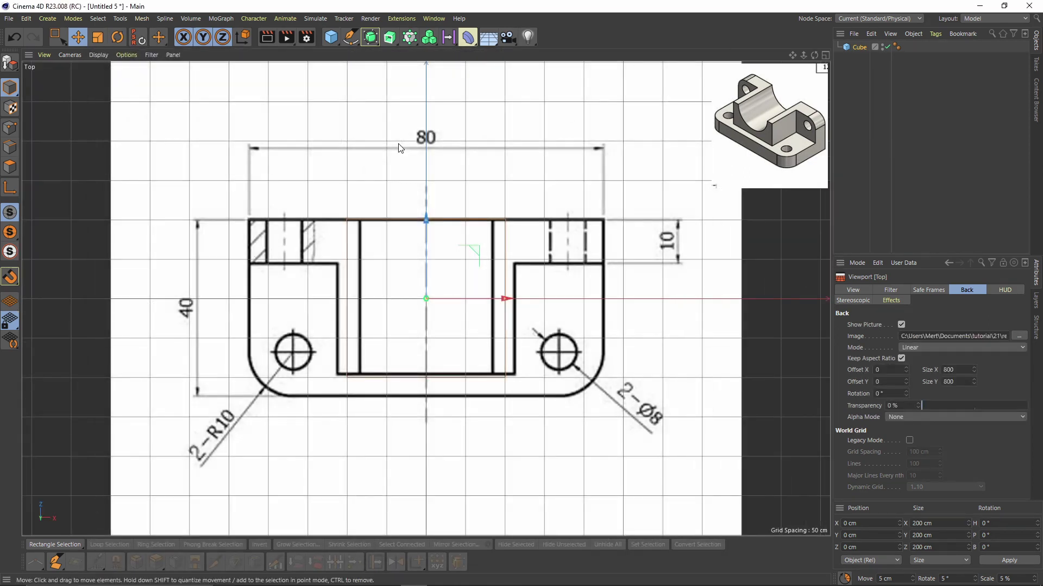
Set the background image transparency to 90% in the top, front and right viewports
scroll(570, 304, down, 3)
alt+middle_drag(594, 327, 579, 309)
scroll(619, 342, up, 2)
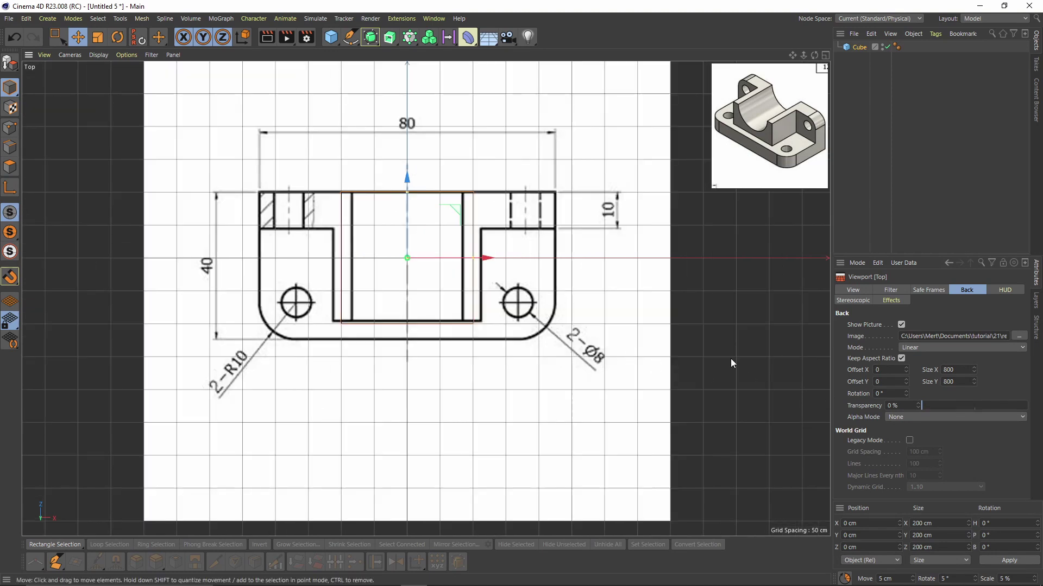
text(90)
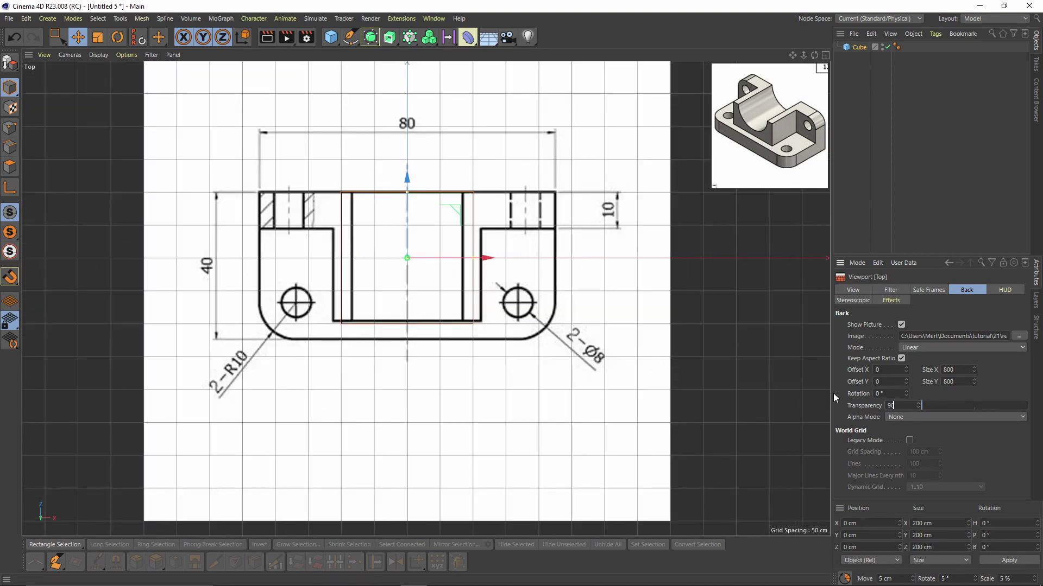
key(Return)
middle_click(627, 359)
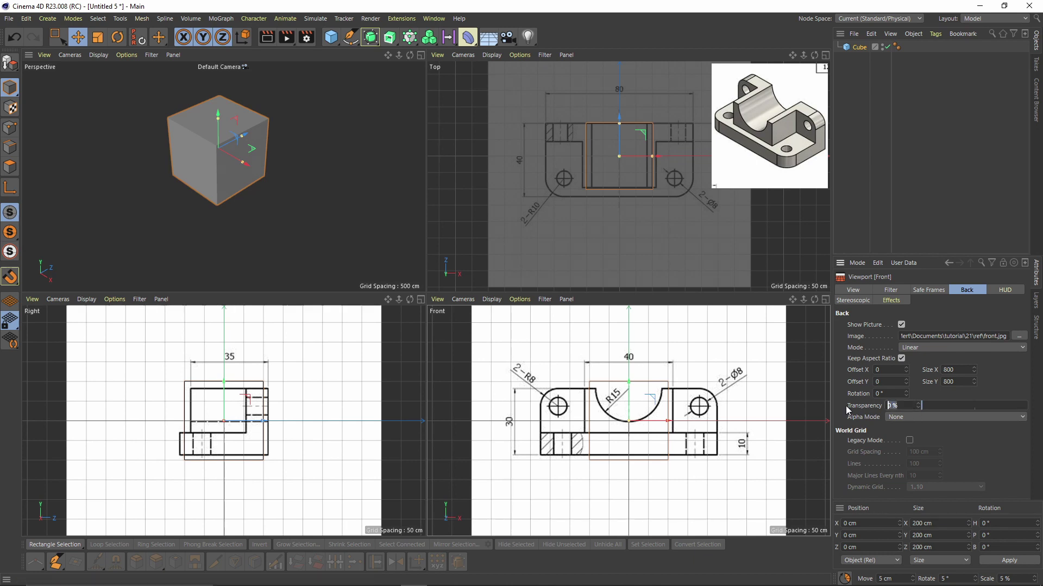
text(90)
key(Return)
click(344, 305)
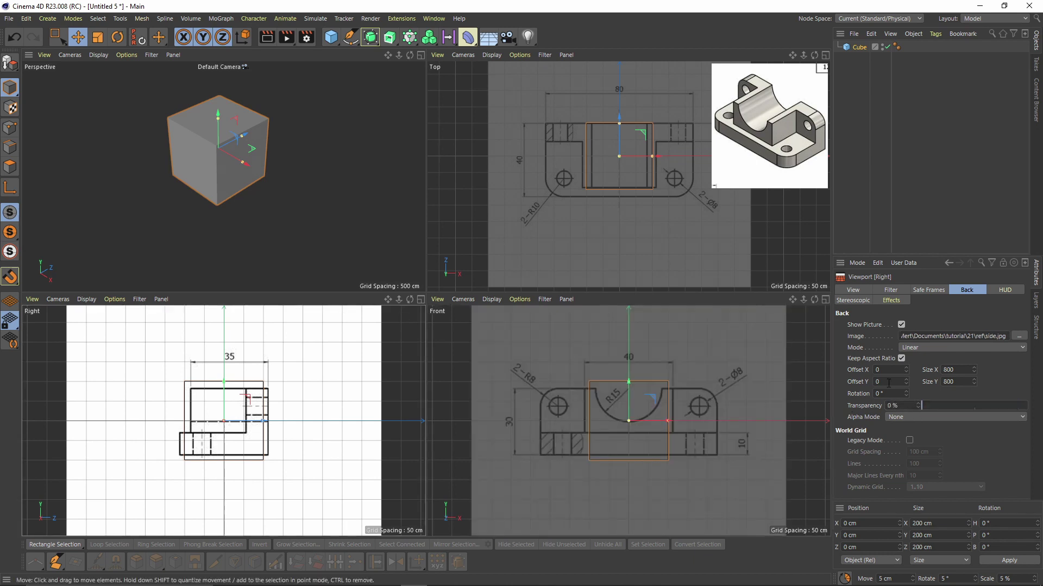
key(Return)
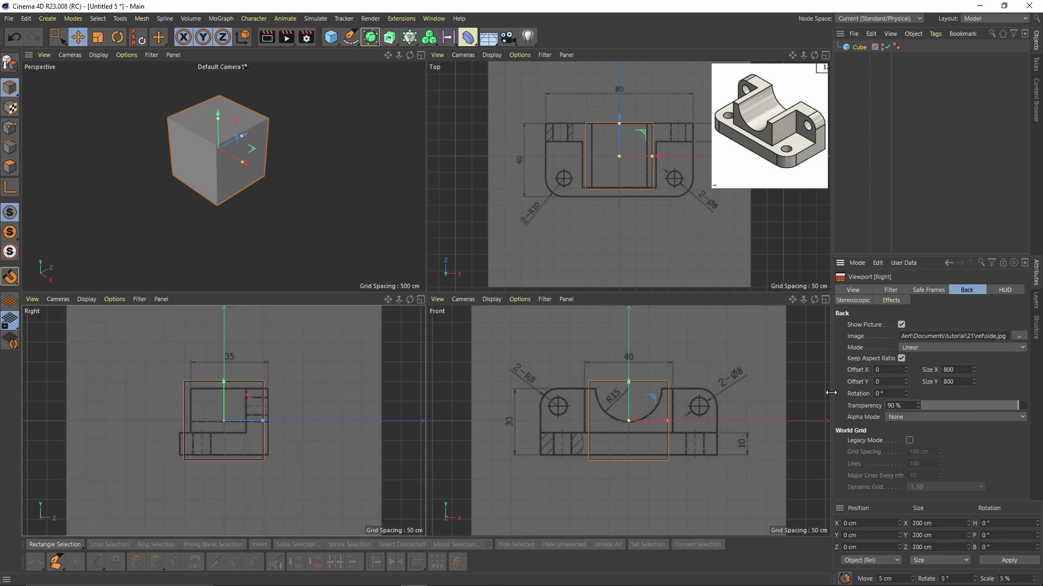
Convert the cube to an editable polygon object and rename it base
middle_click(328, 206)
scroll(418, 214, up, 2)
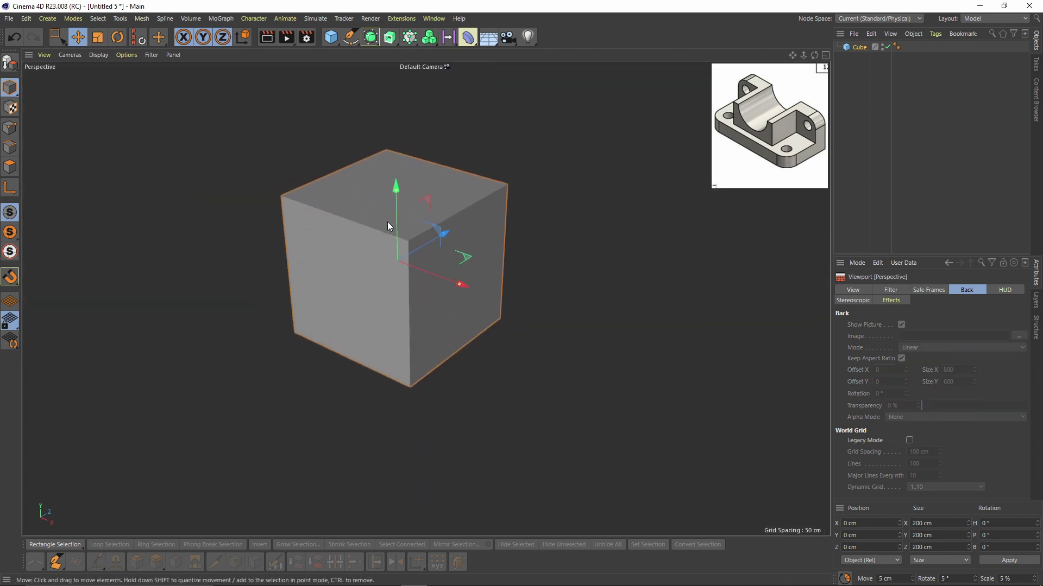
key(c)
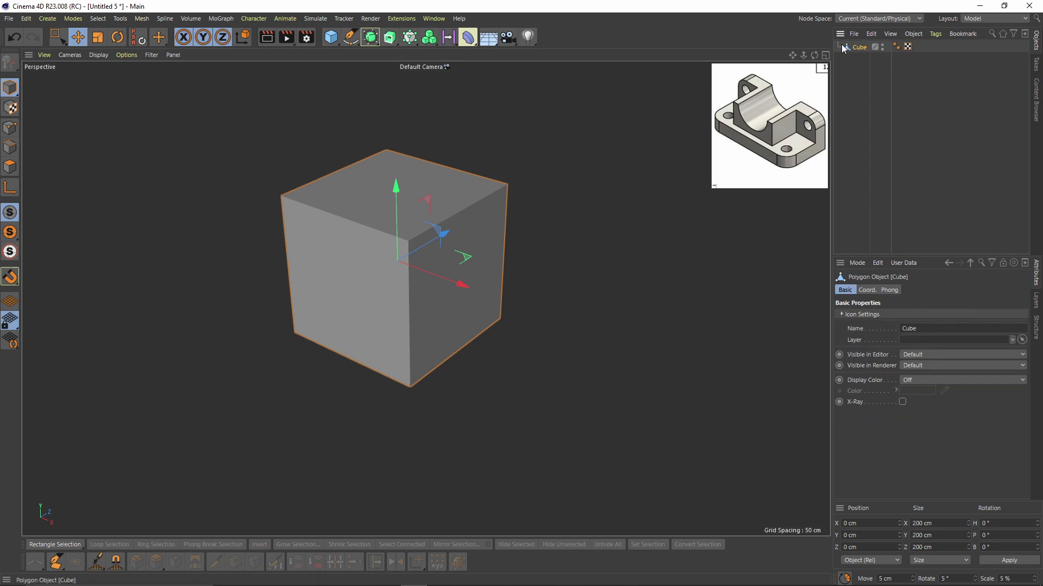
double_click(860, 47)
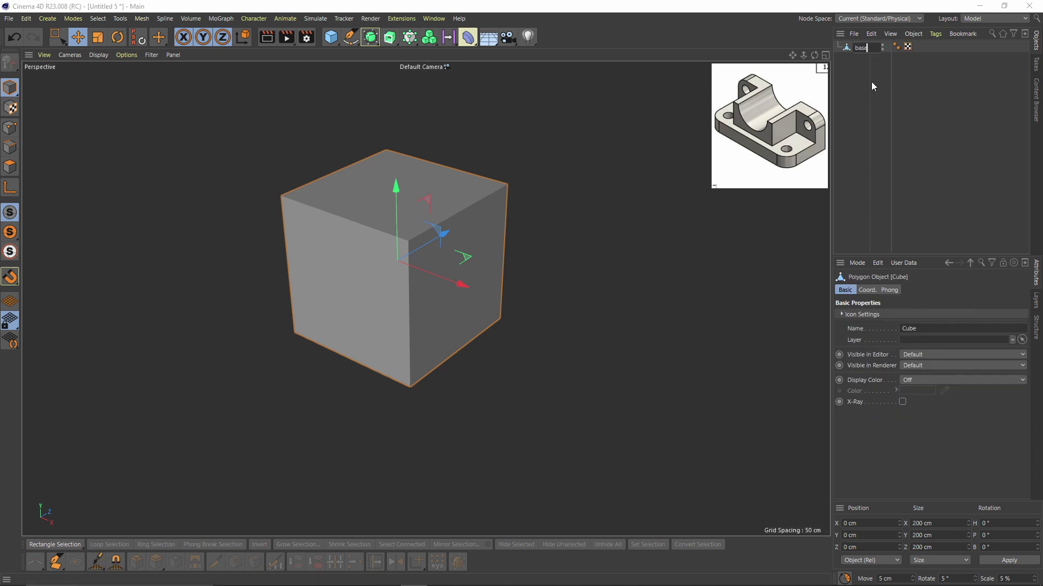
key(Return)
Scale the base's two side faces outward in the top view to a width of about 432 cm, approaching the drawing's outline
middle_click(674, 142)
middle_click(597, 187)
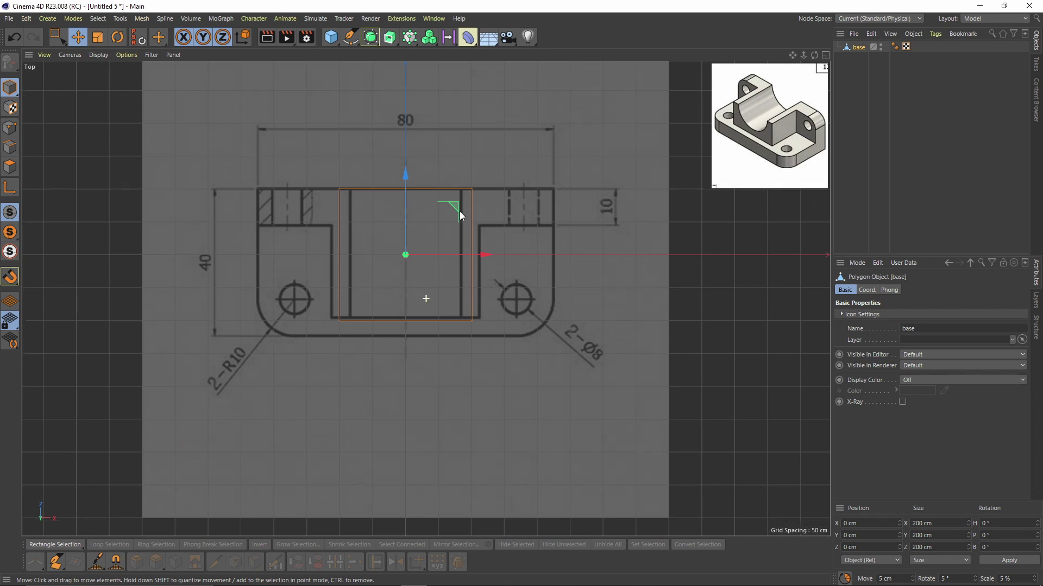
middle_drag(459, 211, 438, 174)
click(10, 167)
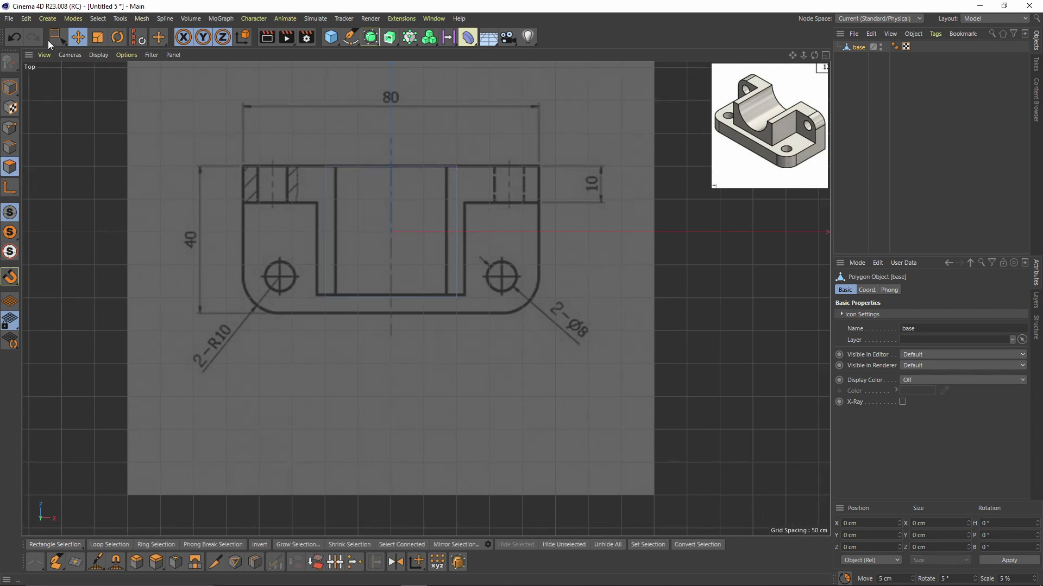
click(57, 37)
drag(413, 124, 562, 350)
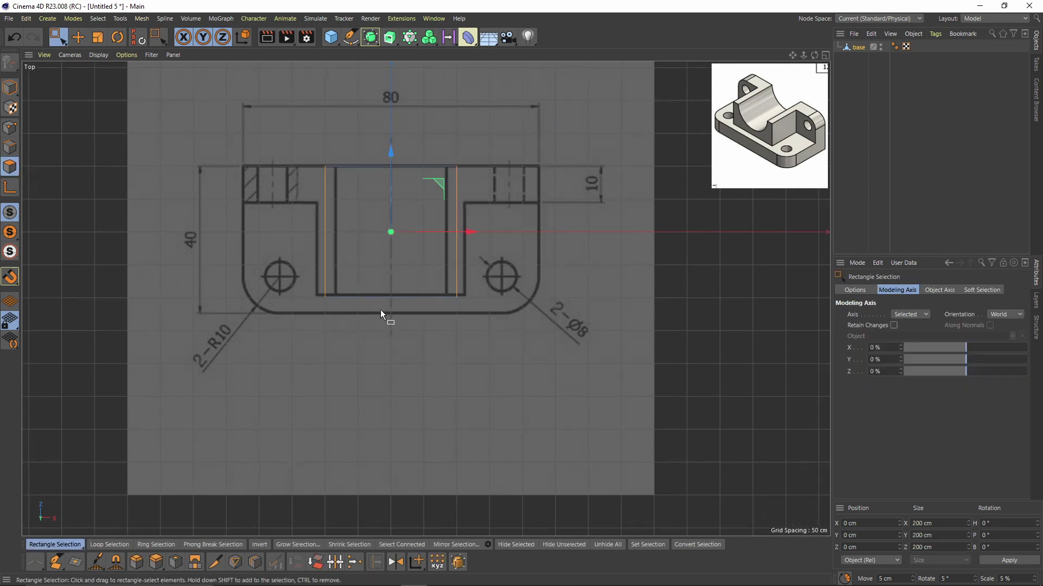
key(t)
drag(480, 232, 570, 254)
Move the base's front face to the plate's front edge in the top drawing, making it about 224 cm deep
key(space)
drag(202, 257, 647, 404)
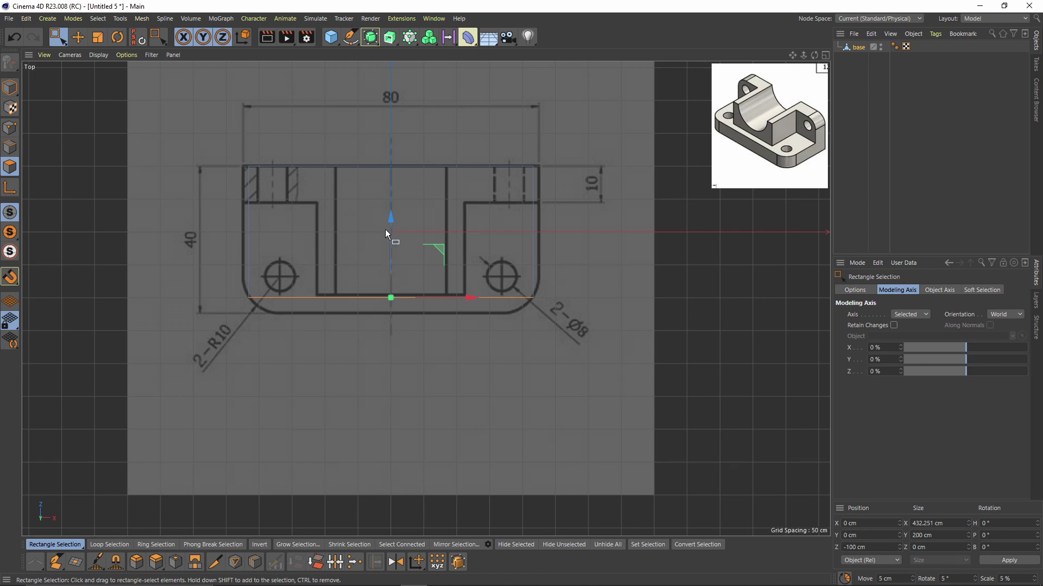
drag(389, 216, 389, 224)
Select both side faces of the base and scale them along X to a width of about 457 cm
drag(166, 98, 429, 423)
shift+drag(495, 109, 625, 377)
key(t)
drag(473, 239, 477, 236)
Raise the base's bottom face to the lower line of the front drawing, at about Y -90 cm
middle_click(478, 237)
middle_click(566, 334)
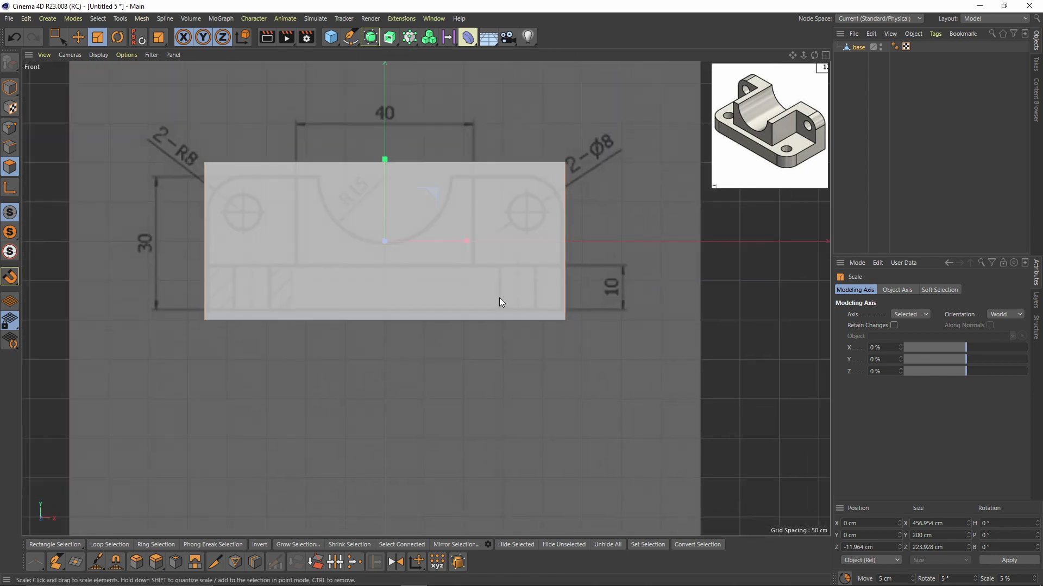
key(space)
drag(173, 274, 362, 343)
scroll(379, 271, up, 2)
drag(378, 259, 376, 246)
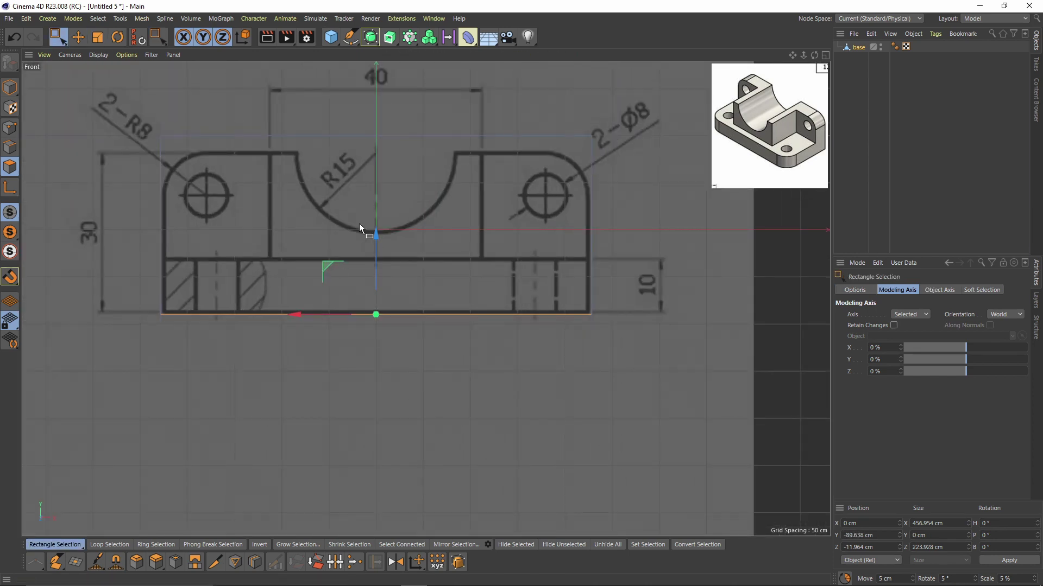
Lower the base's top face to the upper line of the front drawing, at about Y 81 cm
scroll(337, 223, down, 3)
drag(158, 154, 646, 235)
scroll(357, 151, up, 2)
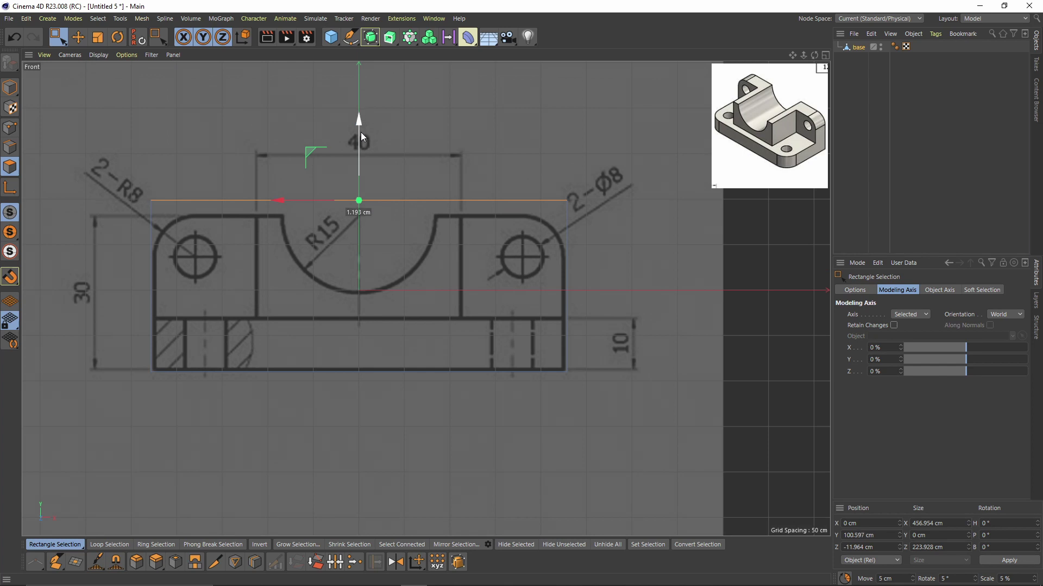
drag(361, 132, 360, 145)
Offset the right viewport's background image by 5 in X and 2 in Y
middle_click(361, 146)
middle_click(275, 340)
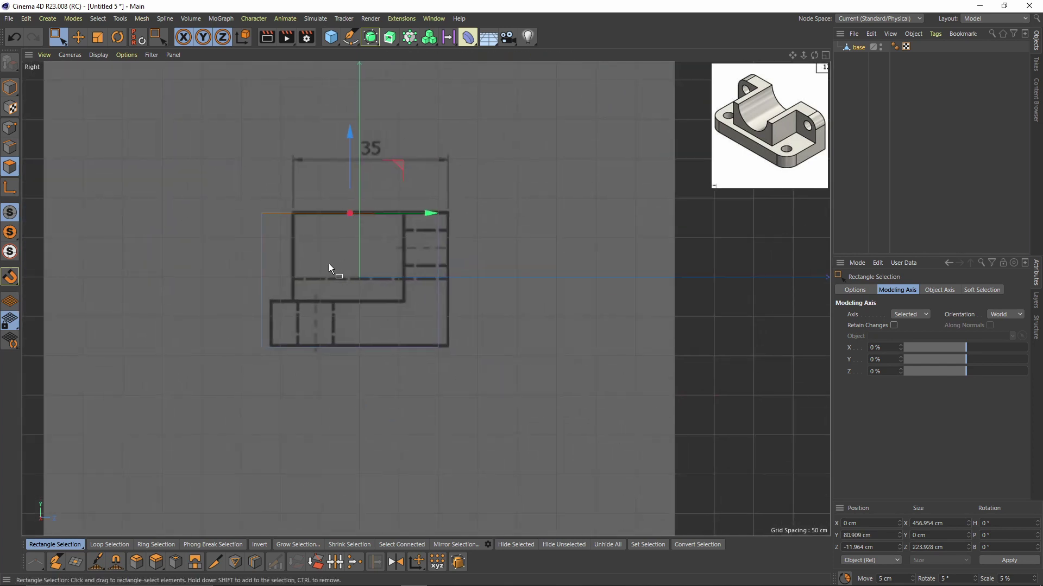
middle_drag(373, 267, 330, 286)
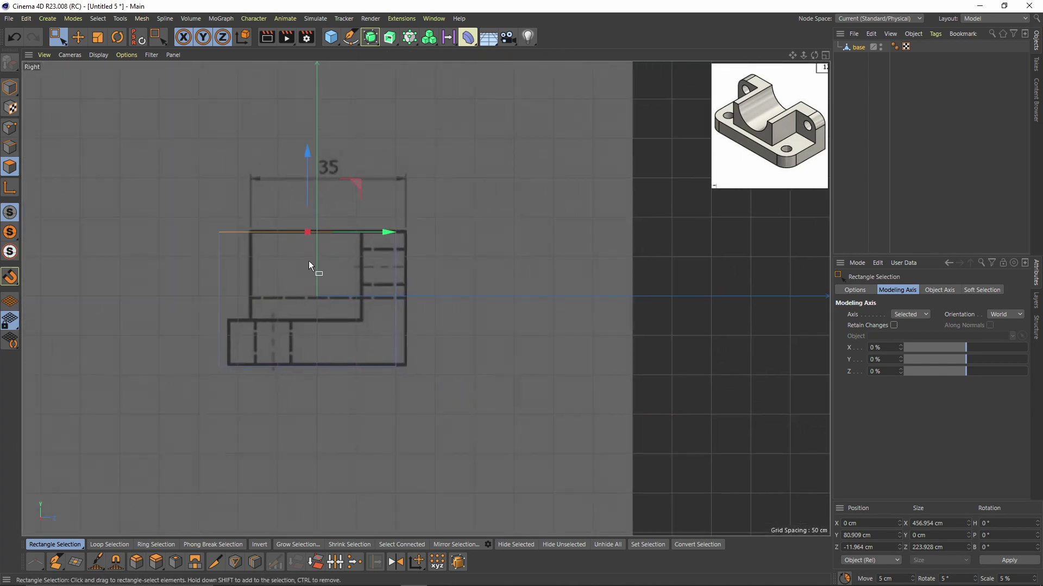
key(shift+v)
mouse_move(394, 297)
alt+middle_down()
mouse_move(372, 280)
mouse_move(383, 314)
alt+middle_up()
scroll(383, 314, up, 2)
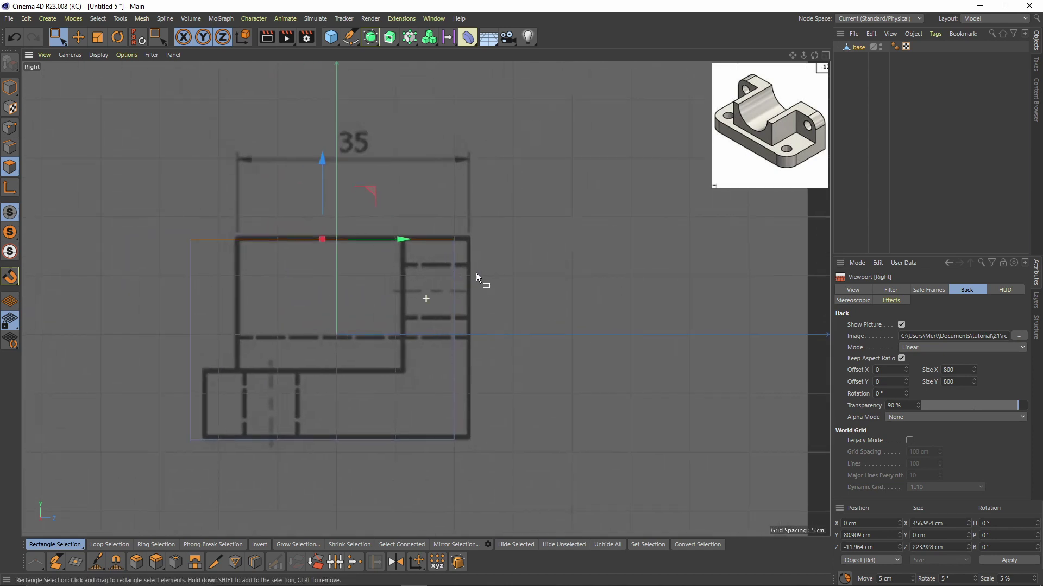
click(908, 370)
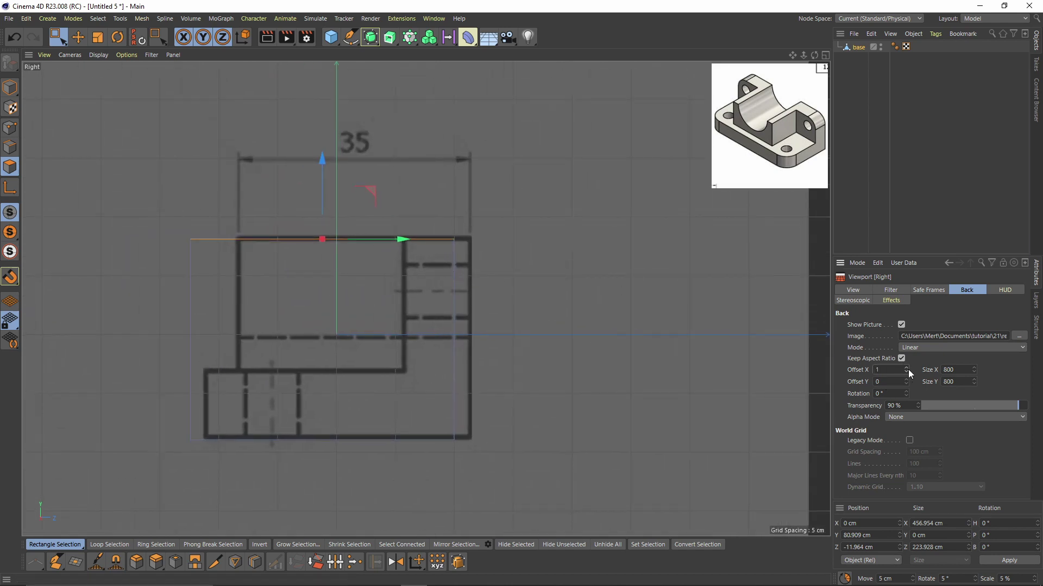
click(907, 369)
click(908, 370)
click(908, 369)
click(908, 369)
click(908, 380)
click(908, 380)
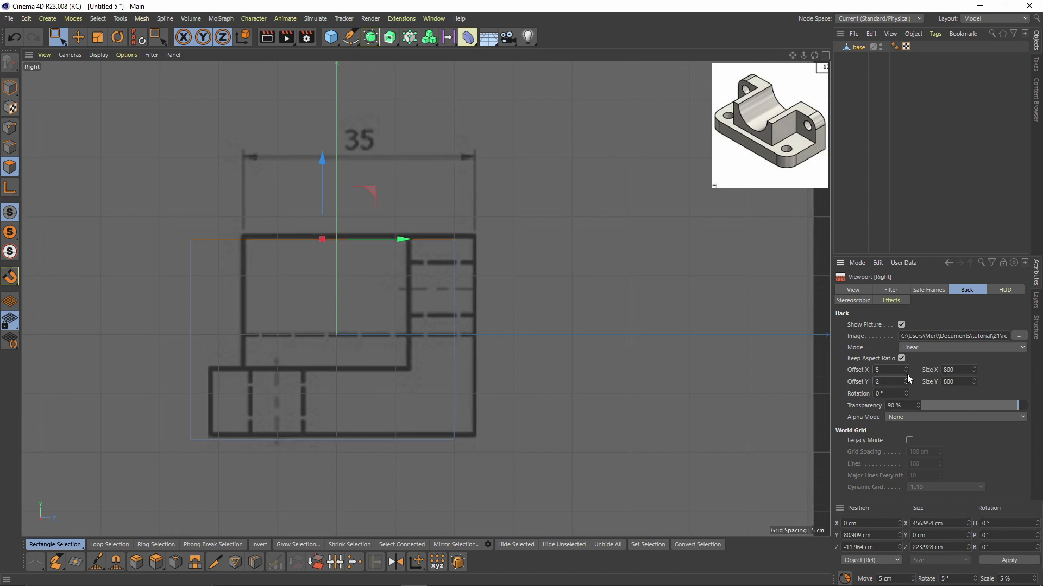
Set the right viewport's background image rotation to 4°
click(906, 391)
click(906, 390)
click(905, 391)
click(905, 391)
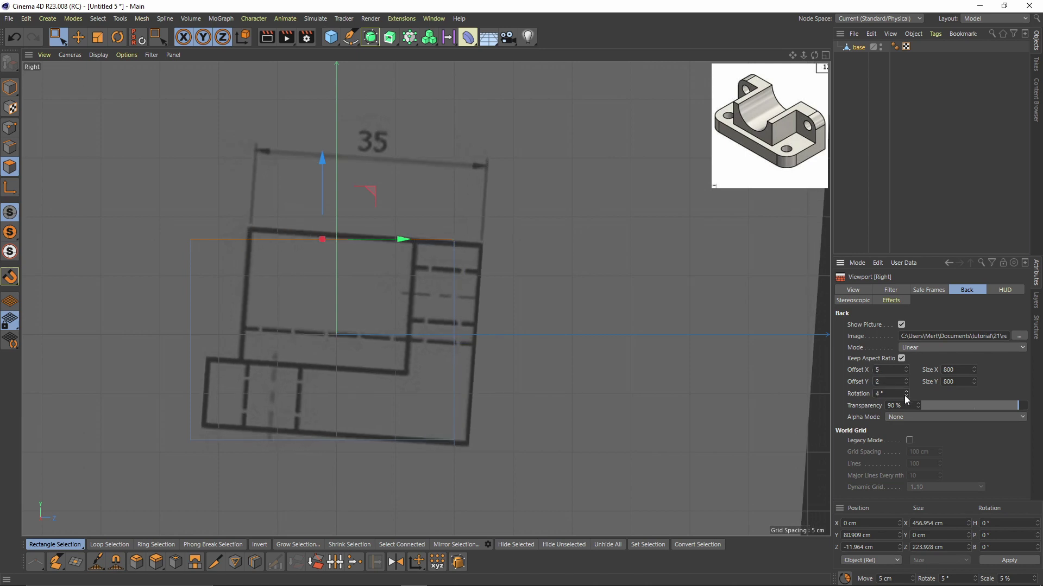
Reset the right viewport's background image rotation to 0° and set its offsets to -13 in X and 0 in Y
click(904, 395)
click(904, 395)
click(904, 396)
click(905, 395)
click(905, 385)
click(904, 385)
click(908, 373)
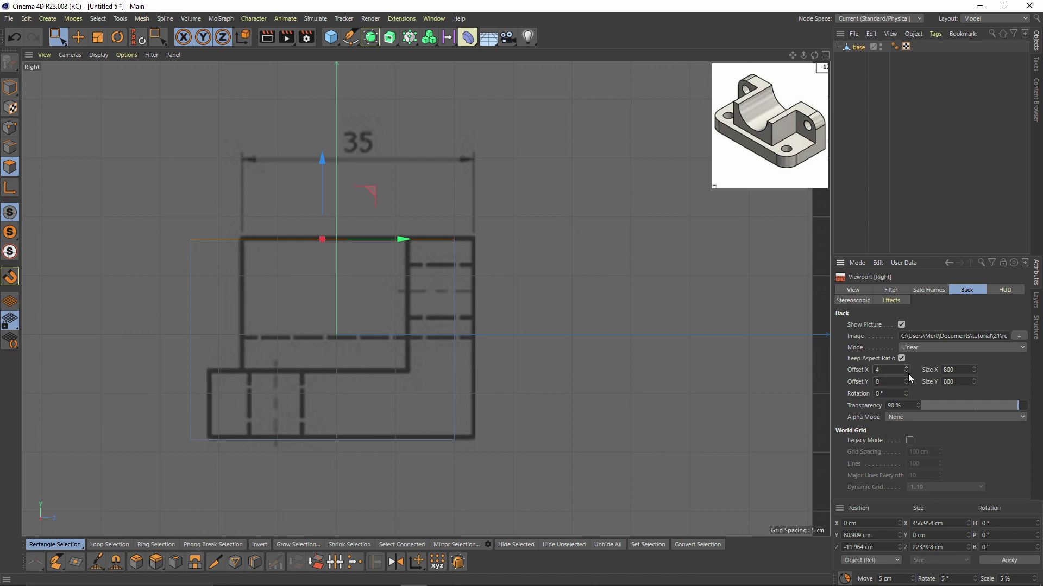
drag(907, 373, 908, 383)
click(906, 367)
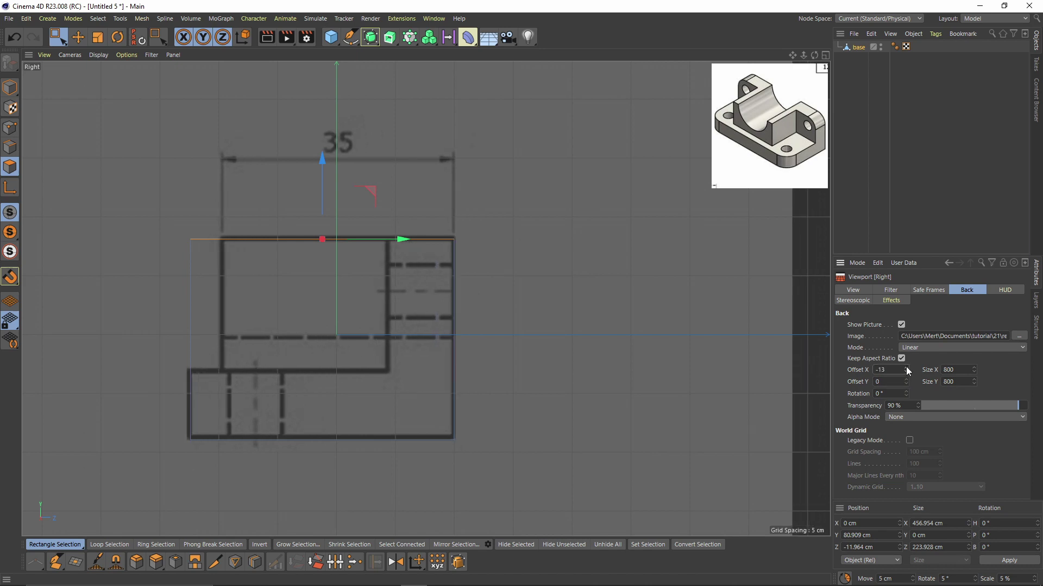
Duplicate the base object as a cutter, hide the original and keep the copy selected
middle_click(210, 241)
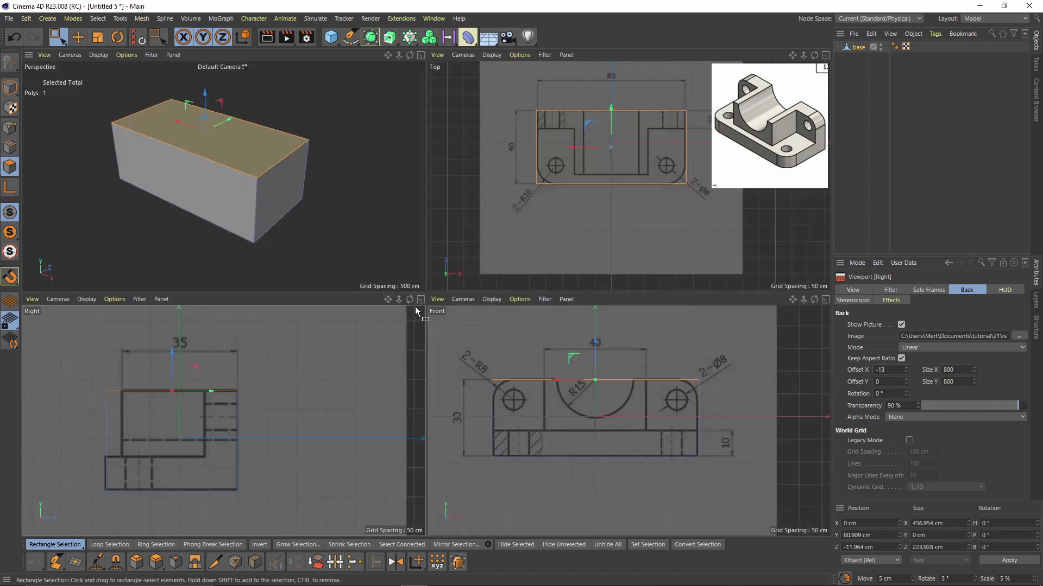
middle_click(377, 242)
alt+drag(376, 242, 478, 255)
click(12, 88)
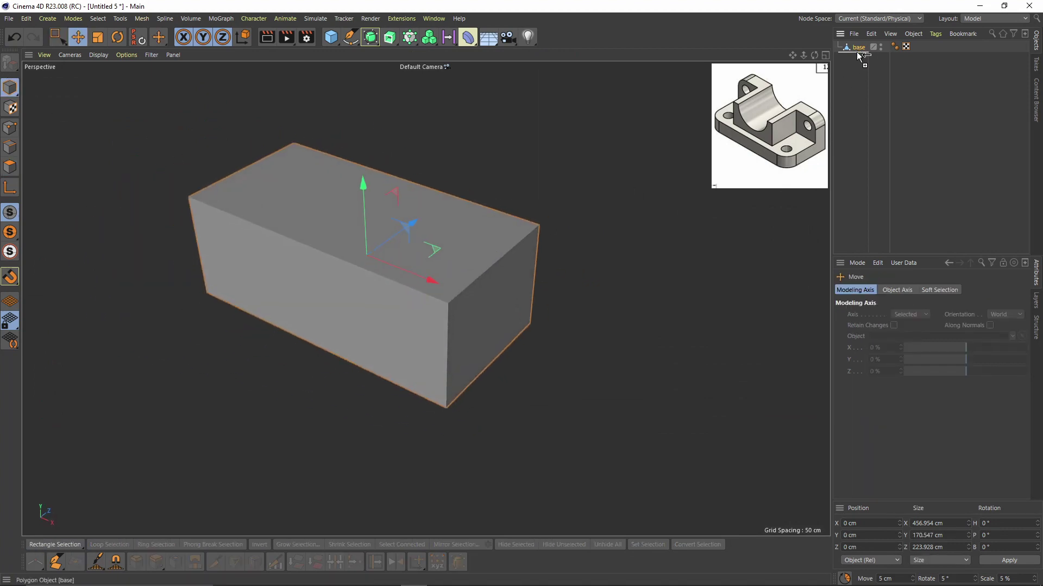
ctrl+drag(858, 56, 862, 68)
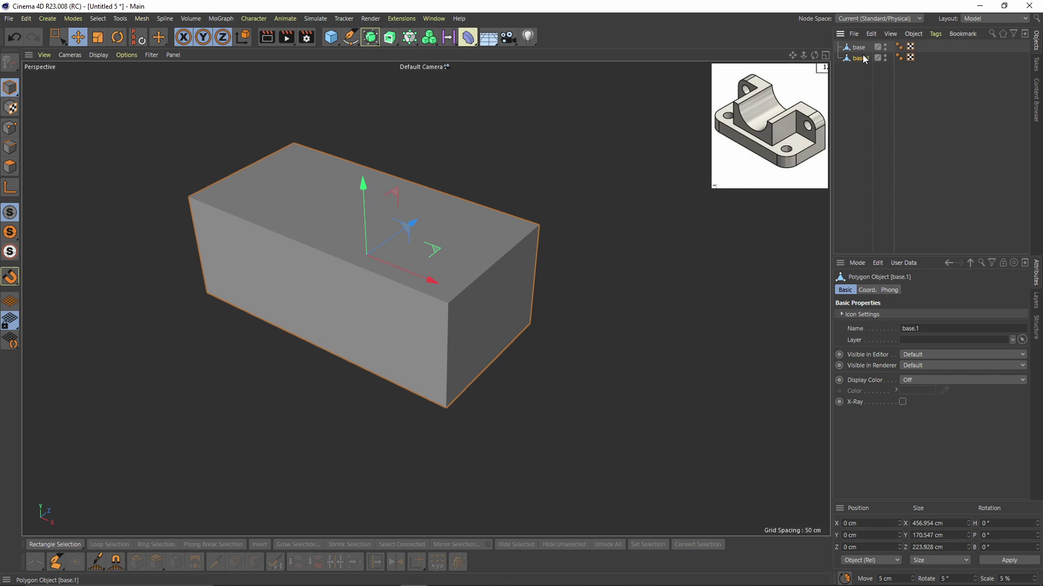
ctrl+click(886, 48)
click(862, 58)
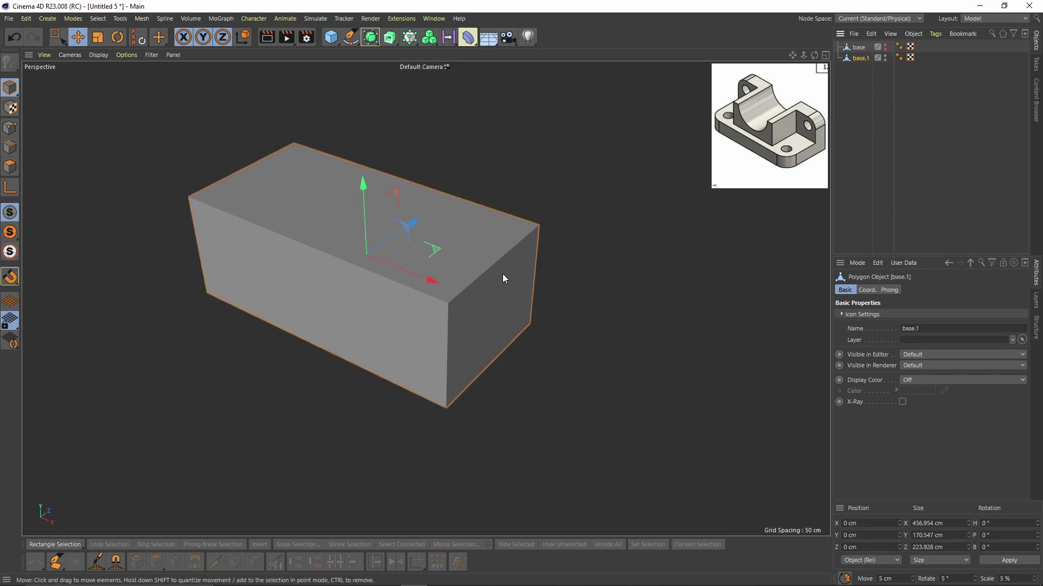
Move the copy's rear face forward to the central block's front line in the top drawing, at about Z -97 cm
alt+drag(504, 264, 480, 253)
alt+middle_drag(480, 253, 479, 261)
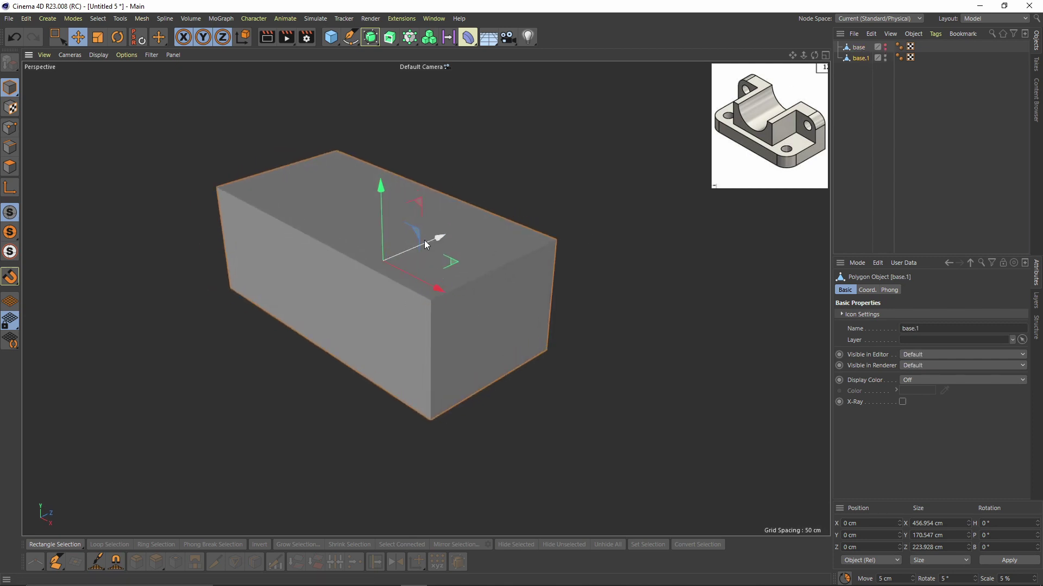
scroll(429, 256, up, 3)
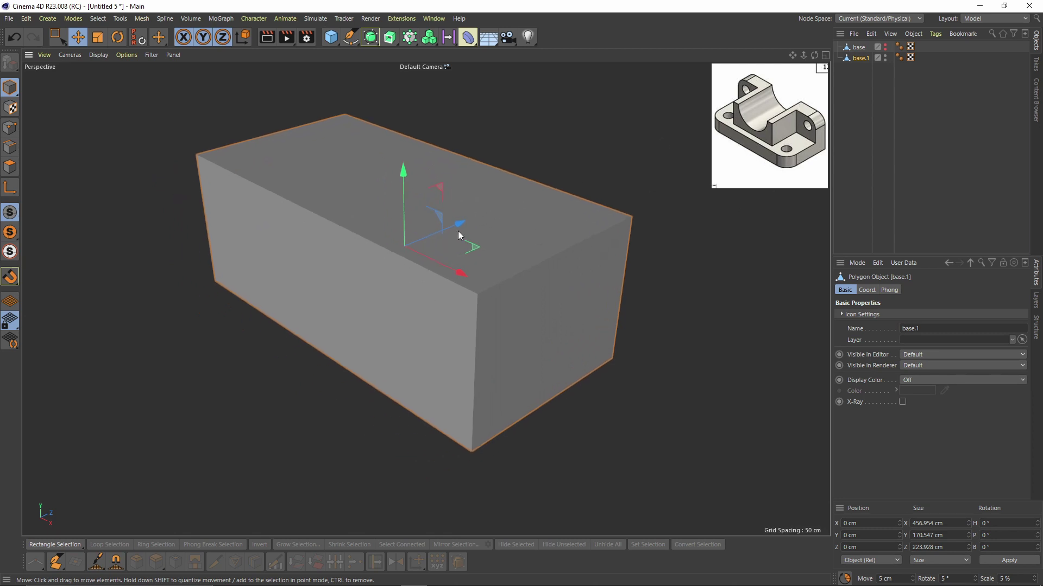
middle_click(458, 231)
middle_click(529, 242)
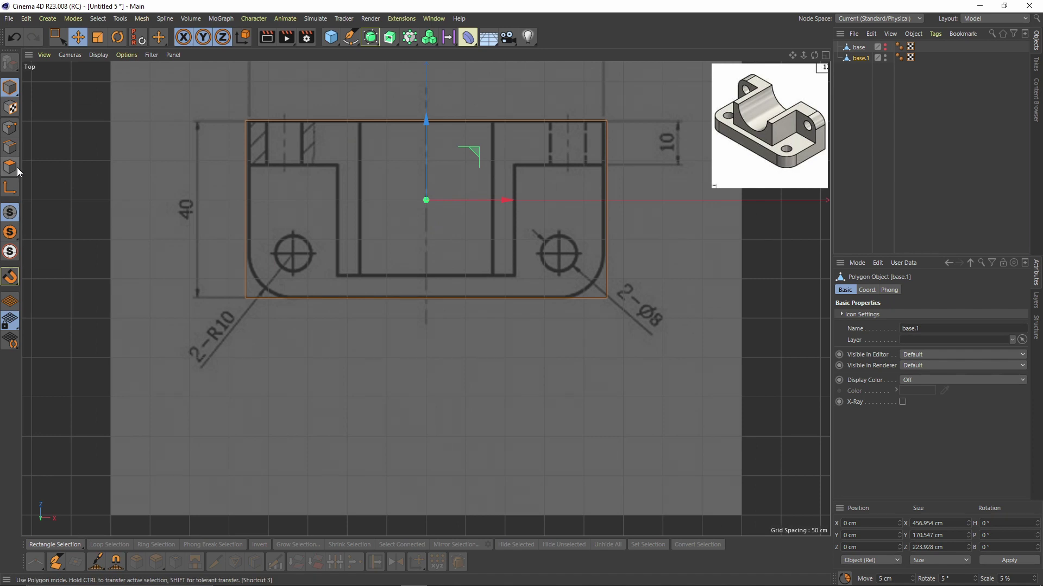
click(9, 166)
key(0)
drag(213, 104, 640, 173)
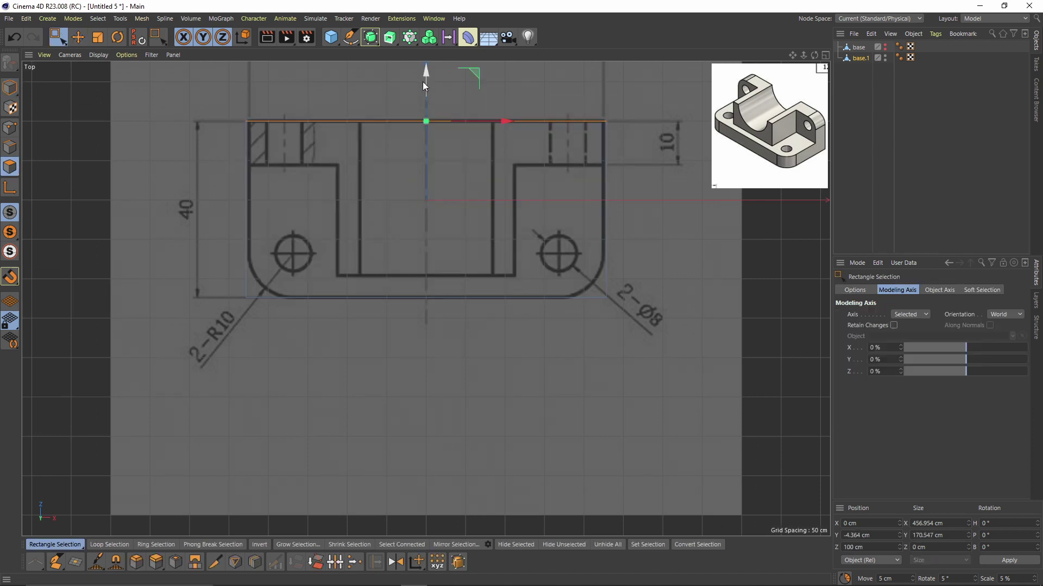
drag(422, 82, 462, 230)
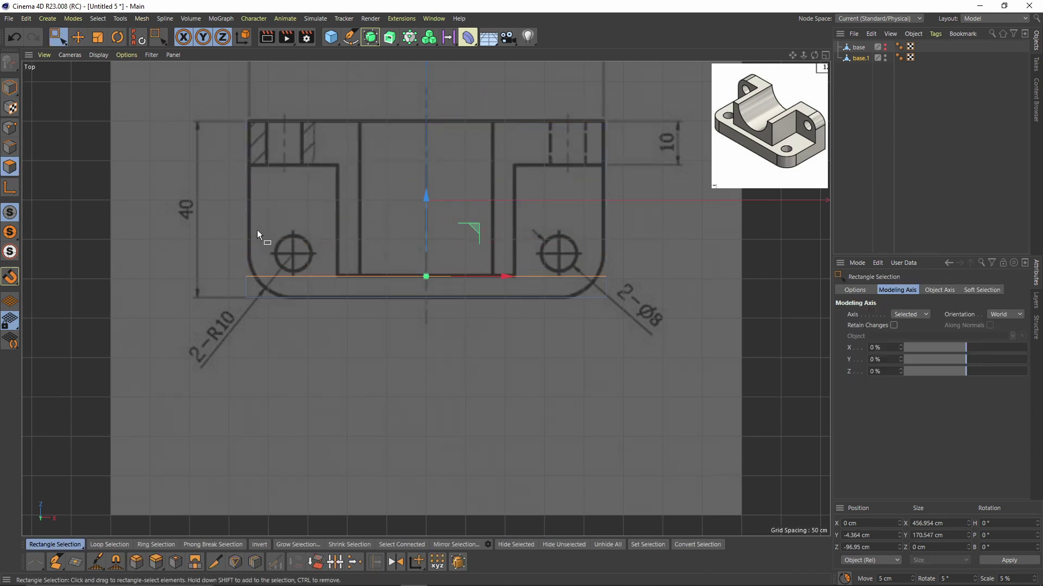
Narrow the slab in X to the central block's width, and extrude its ends outward to about 514 cm overall
drag(202, 216, 559, 411)
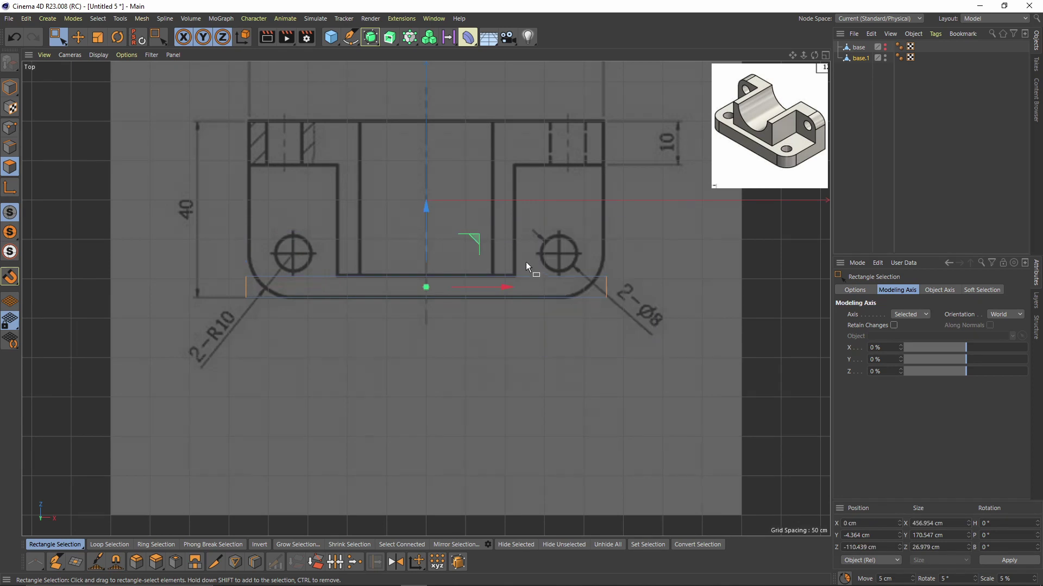
key(t)
drag(506, 287, 466, 285)
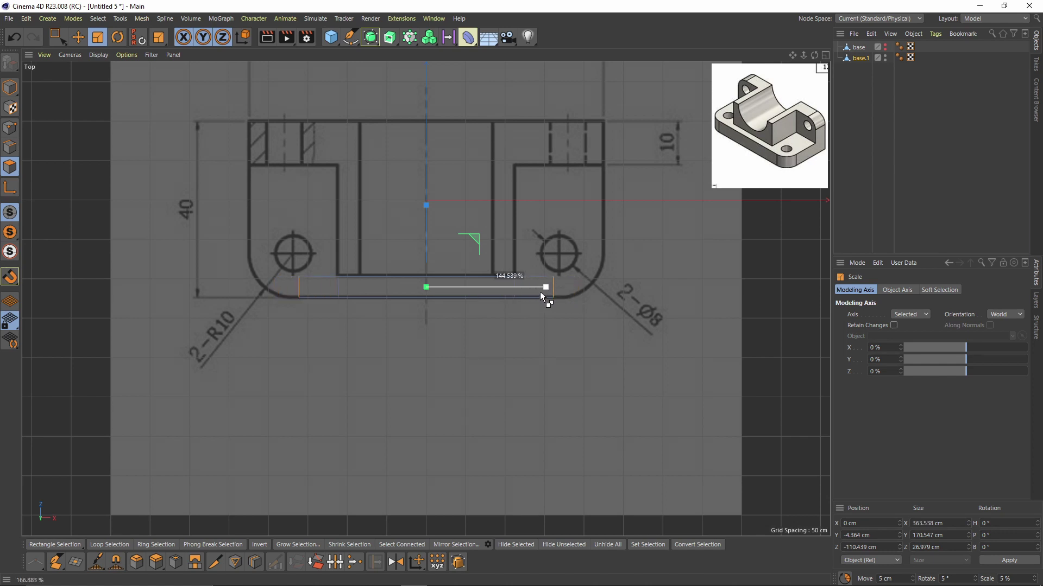
drag(545, 292, 488, 288)
drag(552, 292, 618, 291)
Extrude the rear faces of both slab ends back to the front line of the drawing's rear lugs, at about Z 44 cm
key(0)
drag(177, 226, 354, 299)
shift+drag(451, 240, 656, 297)
drag(428, 204, 418, 92)
Raise the cutter's top faces above the front drawing's outline, to about Y 93 cm
middle_click(418, 92)
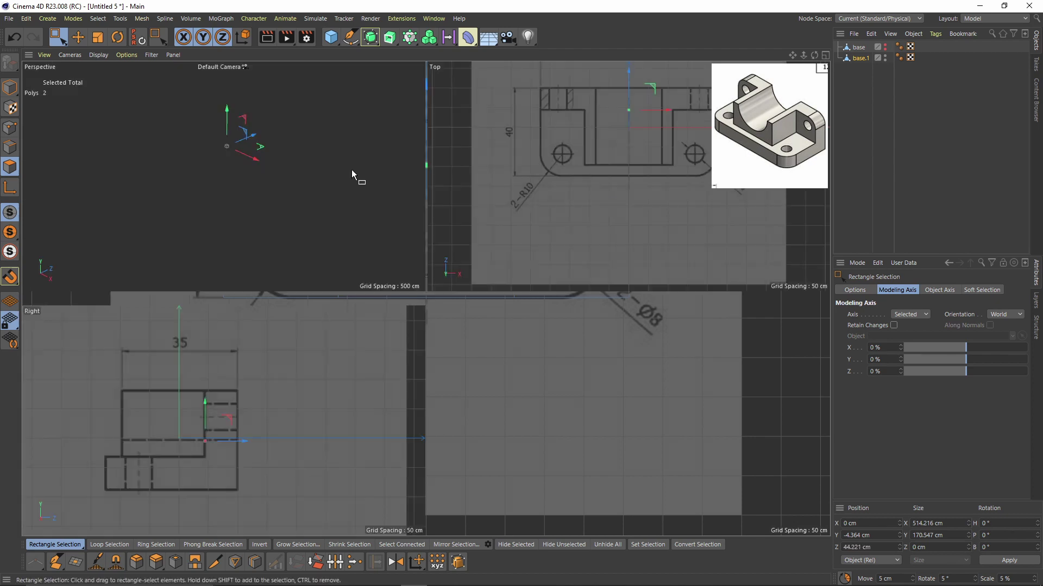
middle_click(317, 200)
middle_click(190, 248)
middle_click(563, 337)
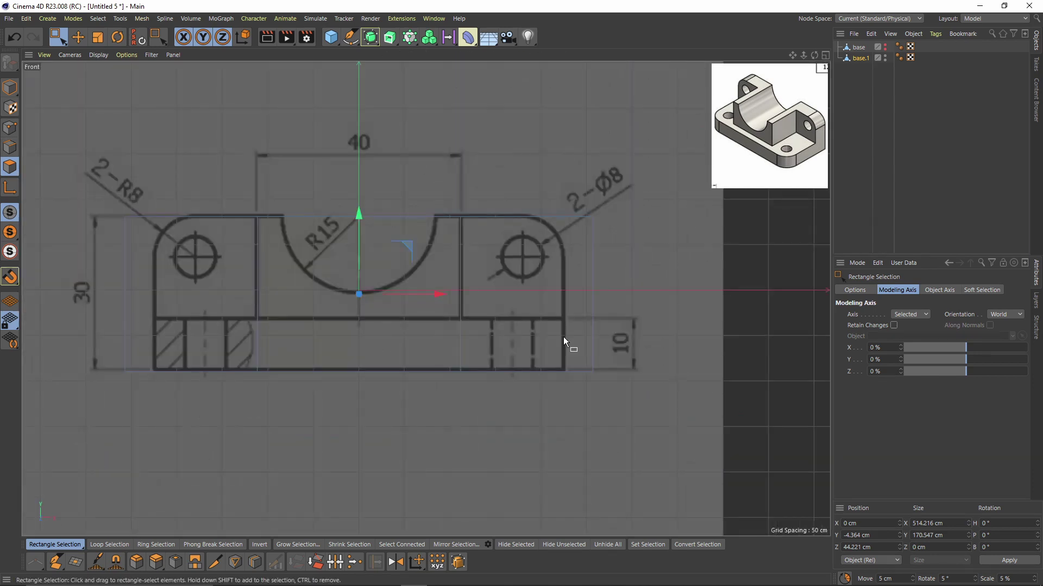
drag(66, 151, 679, 289)
drag(359, 149, 359, 137)
Lower the cutter's bottom faces below the front drawing's outline, to about Y -103 cm
alt+middle_drag(356, 232, 370, 176)
drag(101, 291, 685, 384)
scroll(367, 280, up, 2)
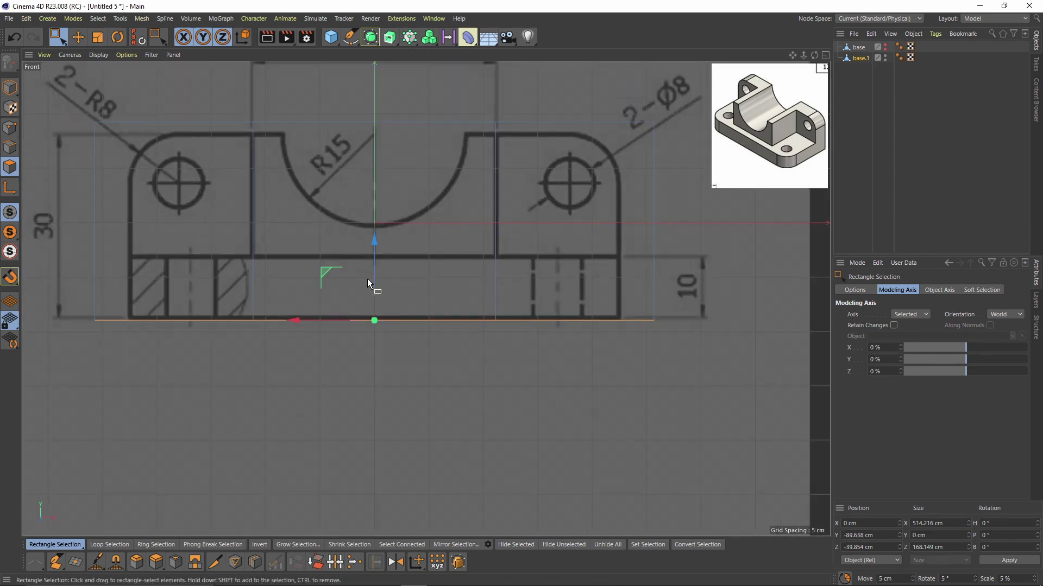
drag(374, 245, 374, 261)
alt+middle_drag(399, 236, 386, 280)
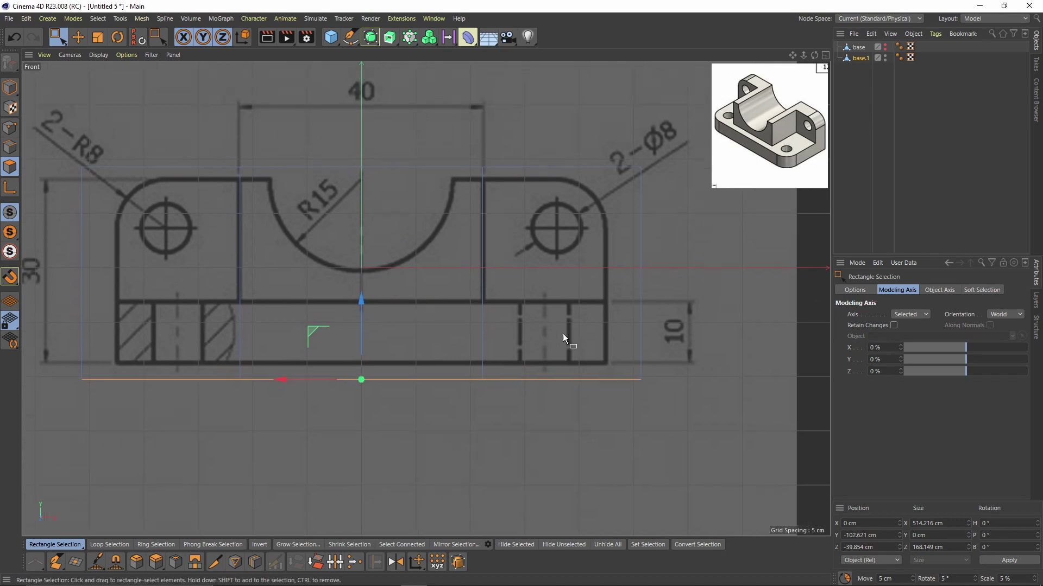
Raise the cutter's top faces further above the side drawing, to about Y 108 cm
middle_click(559, 230)
middle_click(233, 378)
drag(112, 162, 314, 236)
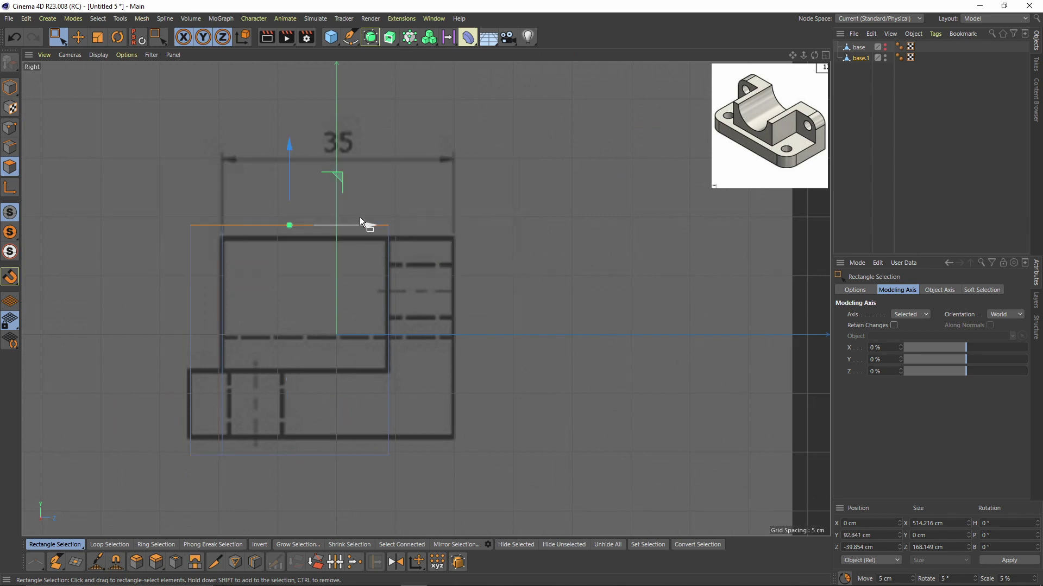
drag(288, 160, 288, 142)
middle_click(294, 223)
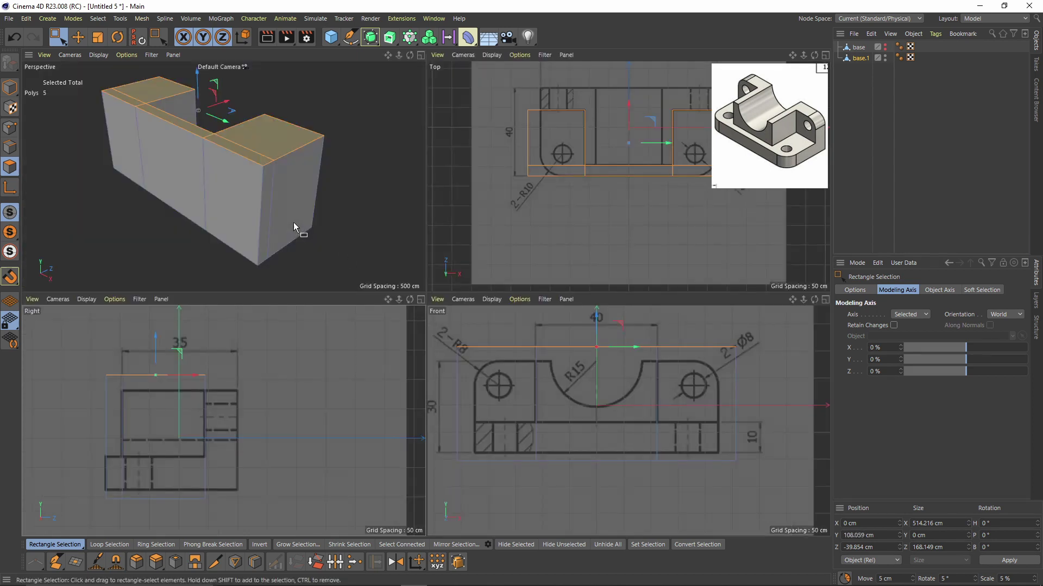
Move the cutter's three front faces forward past the side drawing's outline, to about Z -146 cm
drag(69, 353, 165, 524)
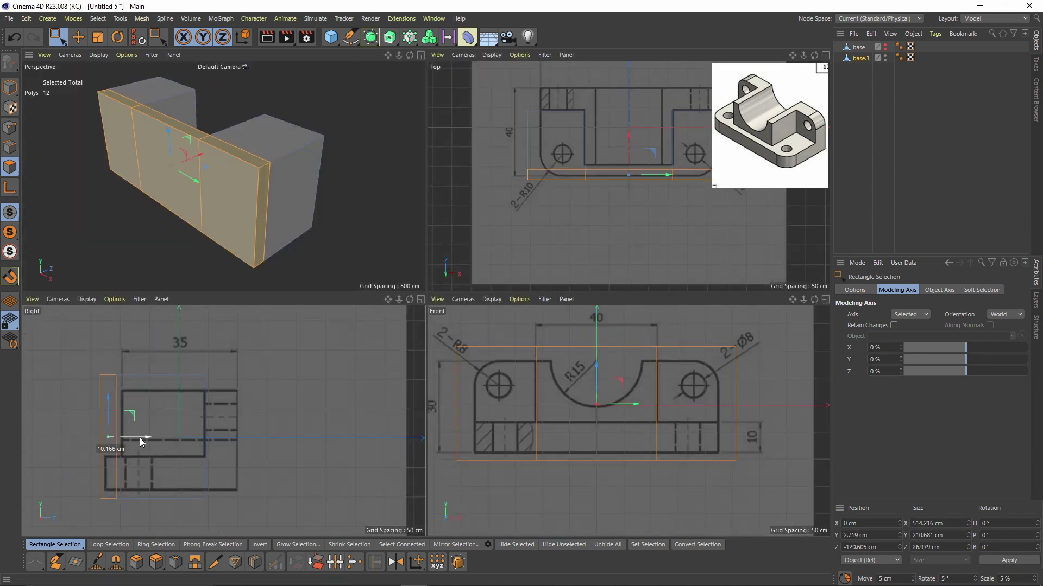
drag(52, 348, 122, 525)
drag(145, 438, 133, 428)
key(F1)
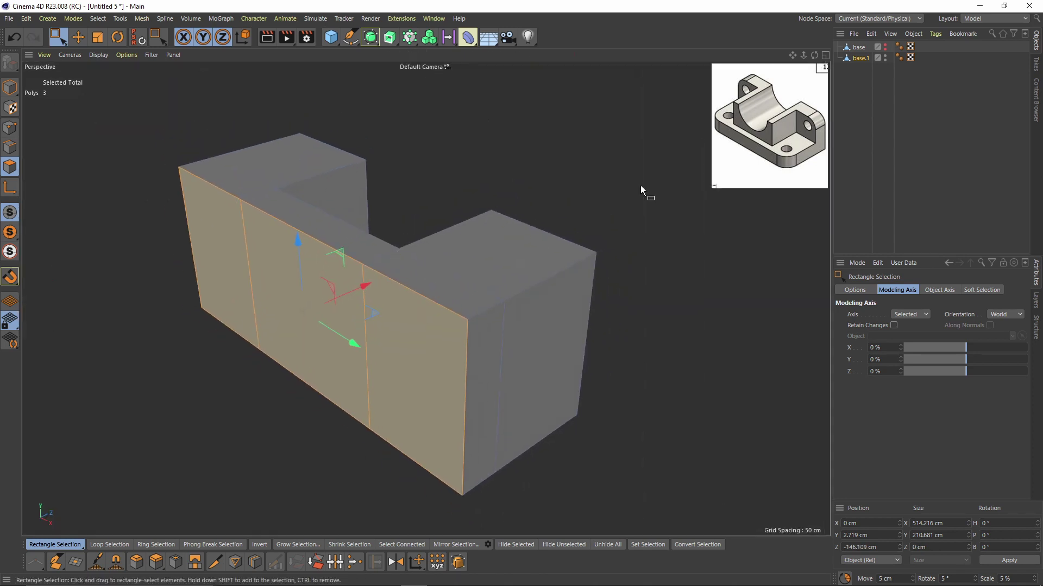
Show the original base again and subtract the cutter copy from it with a Boole object
alt+click(885, 49)
alt+drag(530, 209, 456, 210)
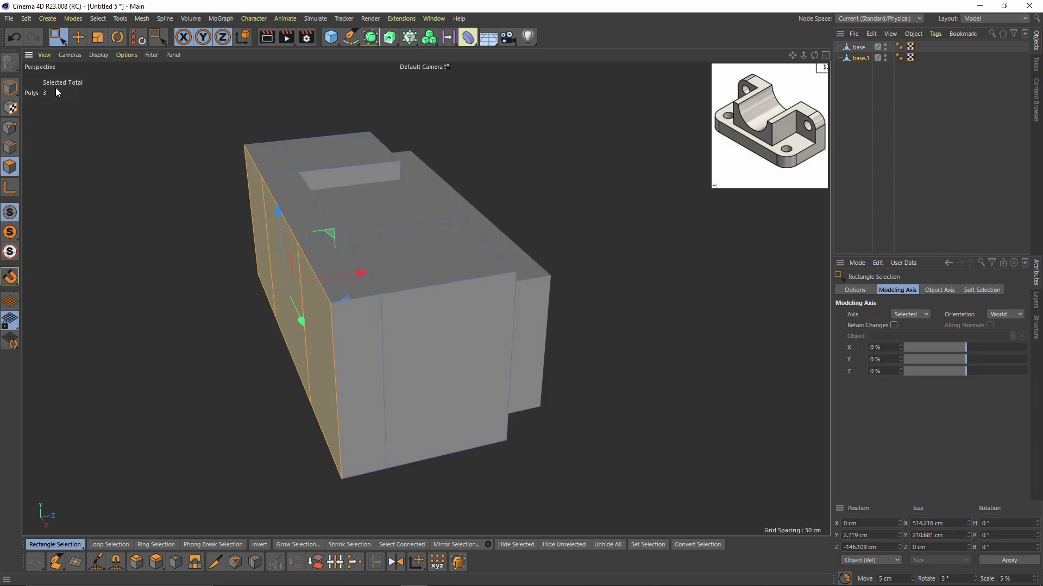
click(10, 88)
click(369, 37)
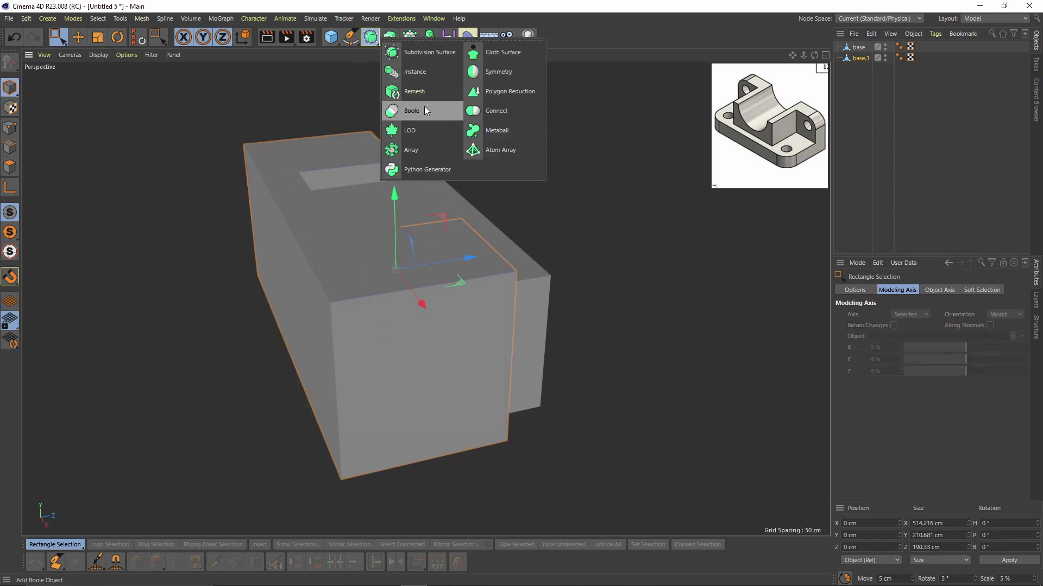
click(425, 106)
drag(859, 64, 860, 49)
alt+drag(454, 179, 492, 156)
Raise the cutter's bottom faces to the base plate's upper line in the front drawing, at about Y -32 cm
click(871, 69)
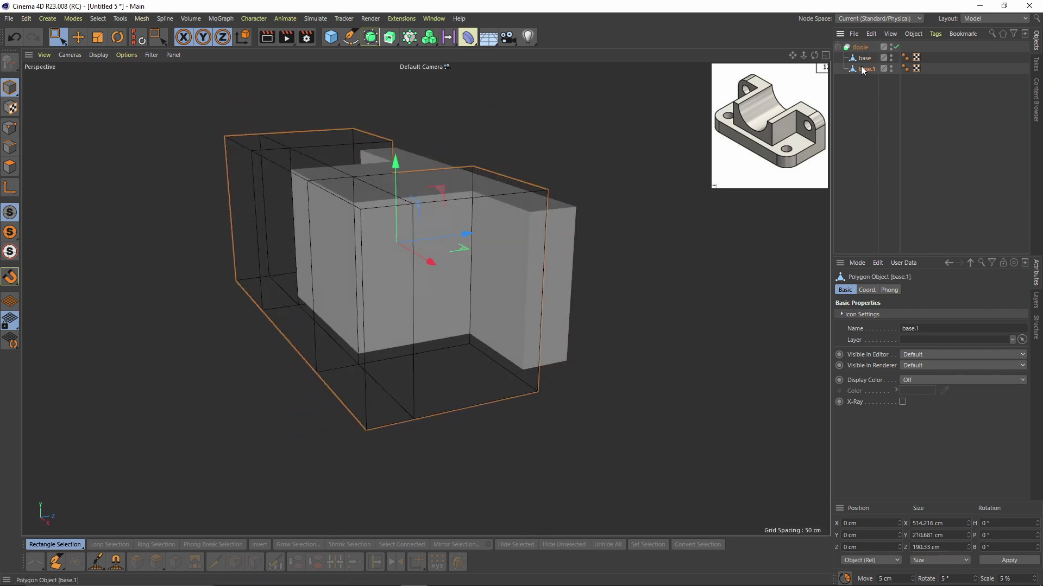
click(7, 165)
middle_click(418, 366)
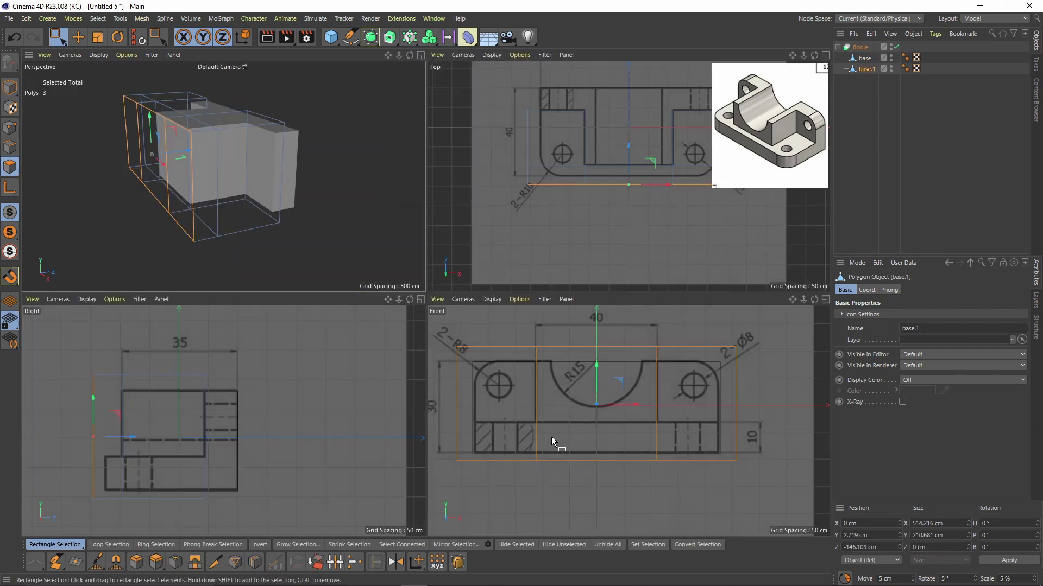
middle_click(552, 436)
scroll(505, 380, down, 3)
drag(118, 337, 702, 468)
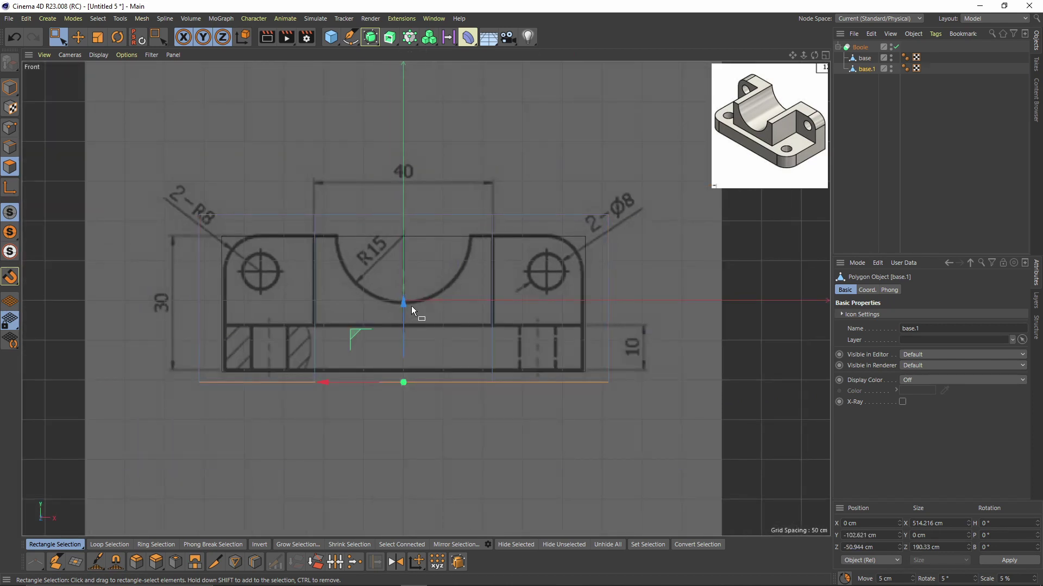
drag(408, 305, 396, 253)
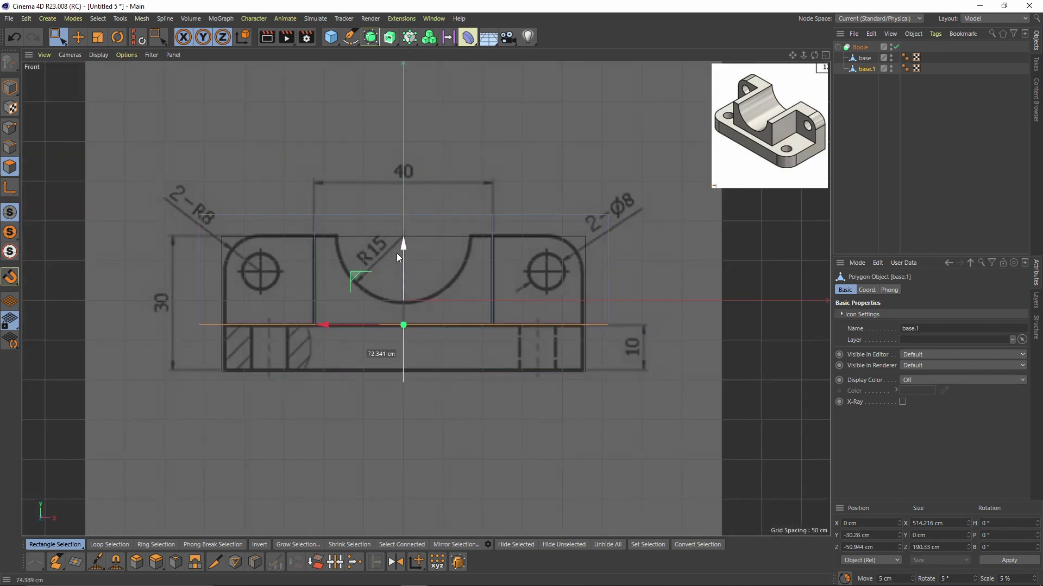
middle_click(353, 321)
middle_click(293, 239)
alt+drag(445, 318, 491, 318)
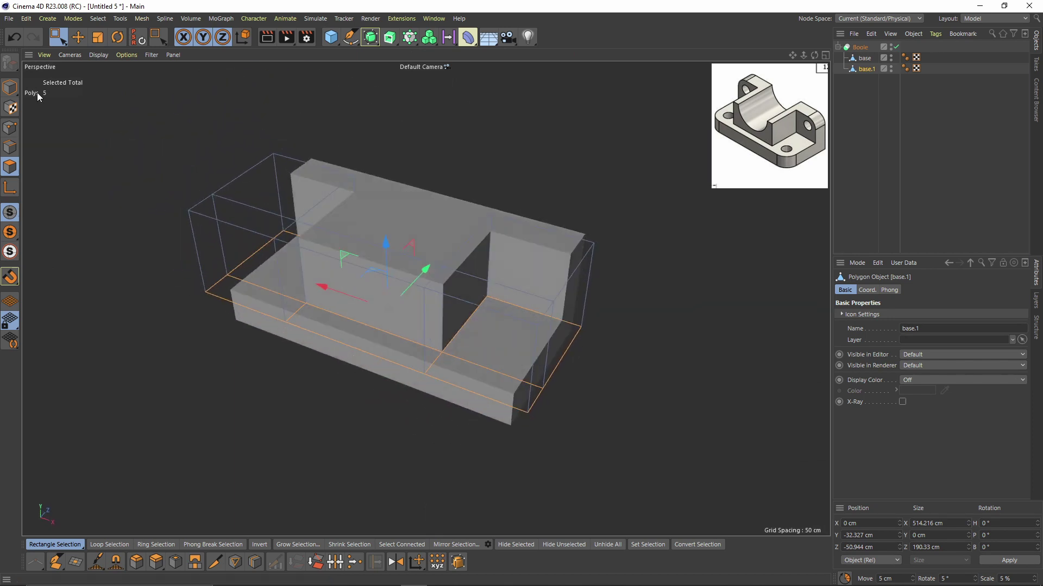
Set the Boole to create a single object and convert it to an editable mesh
click(10, 87)
click(860, 47)
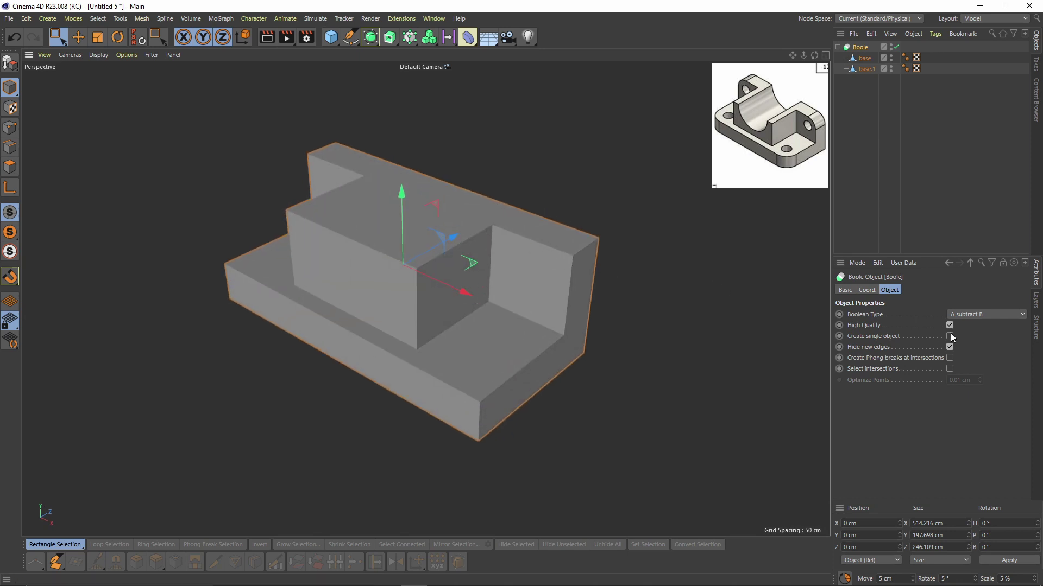
click(950, 336)
alt+drag(603, 311, 651, 306)
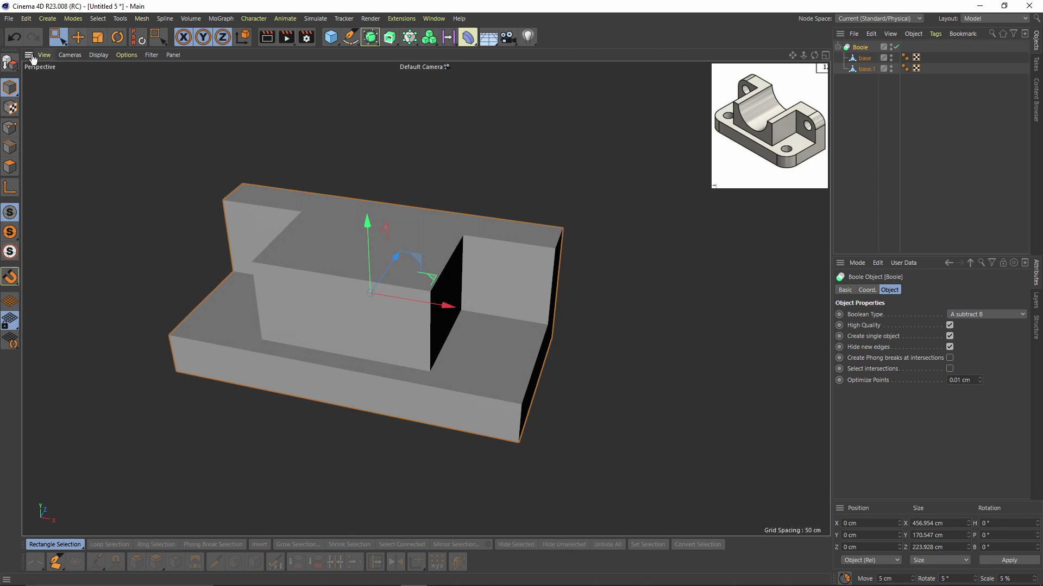
click(10, 63)
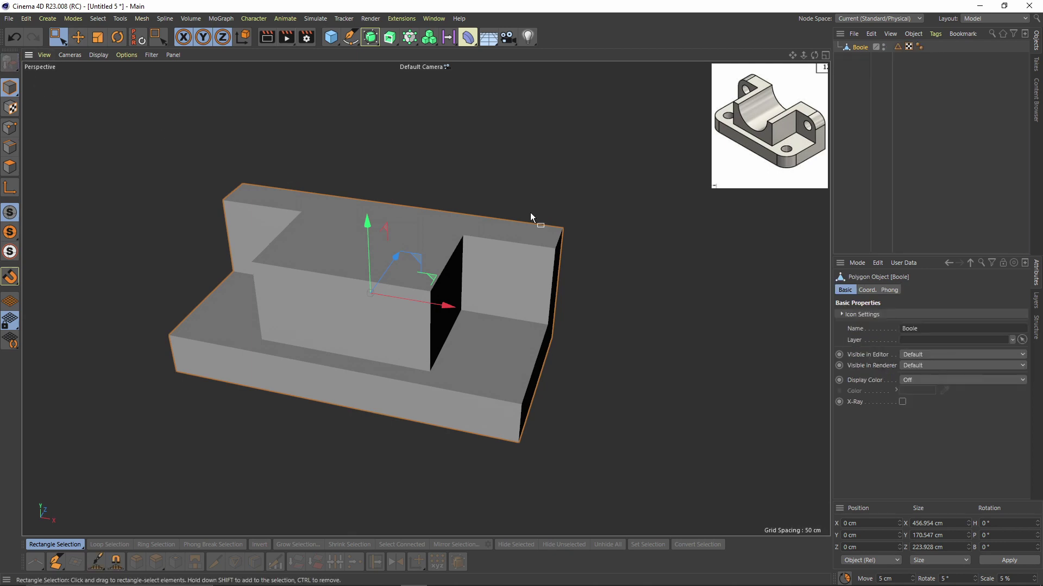
Rename the converted Boole mesh as base
double_click(861, 47)
text(base)
key(Return)
Replace the base's old edge selection tag with a new one storing the rear wall's two upper end edges
alt+middle_drag(511, 242, 504, 212)
click(10, 147)
click(573, 220)
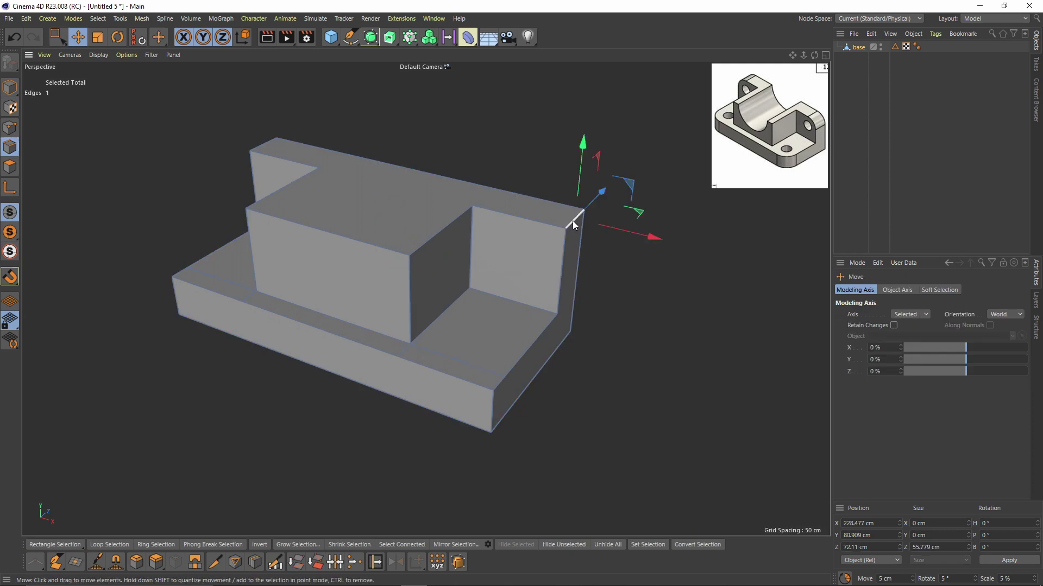
shift+click(263, 150)
alt+drag(418, 225, 436, 233)
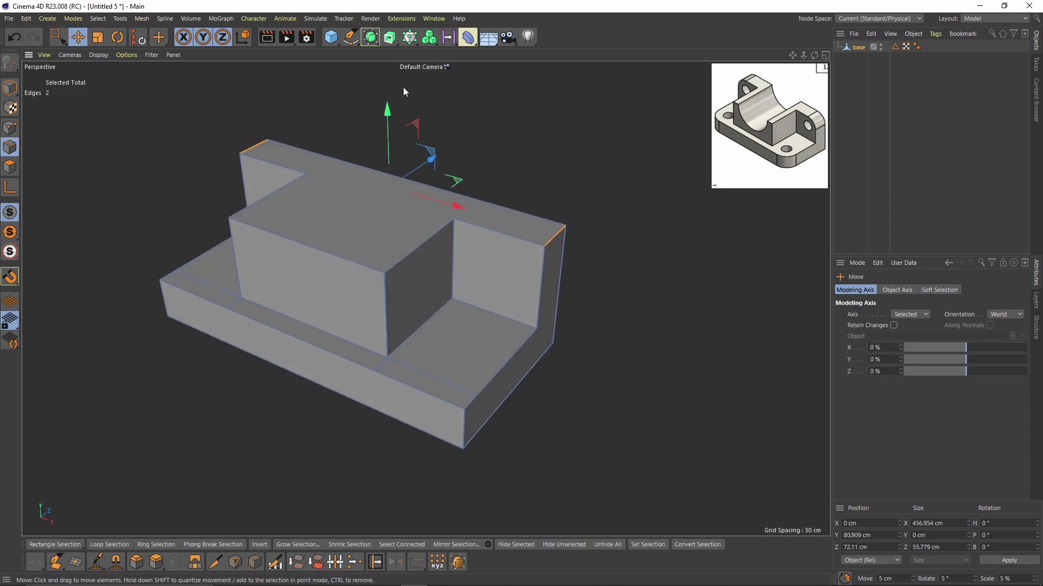
click(895, 48)
key(Delete)
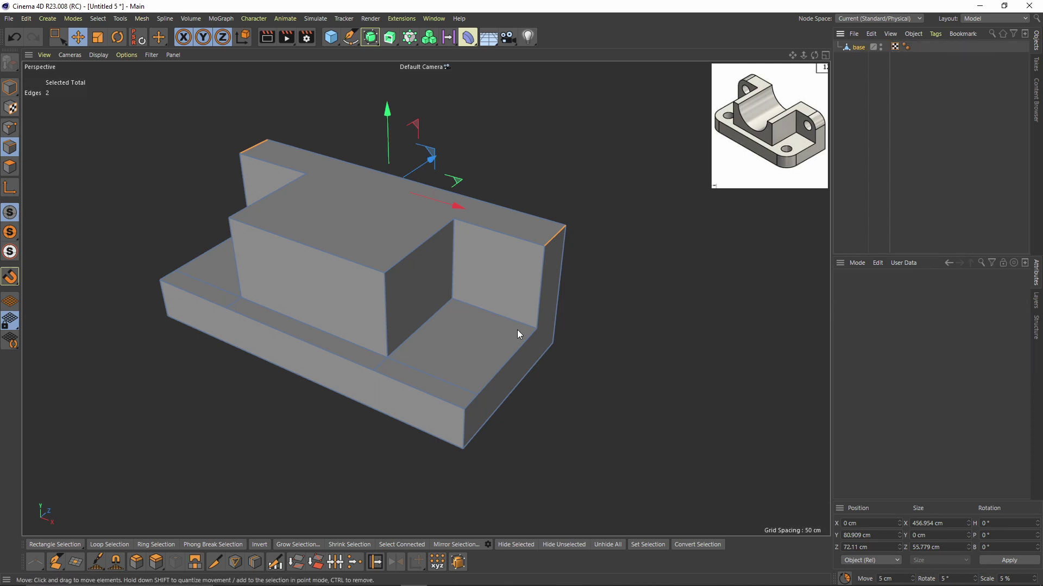
click(648, 544)
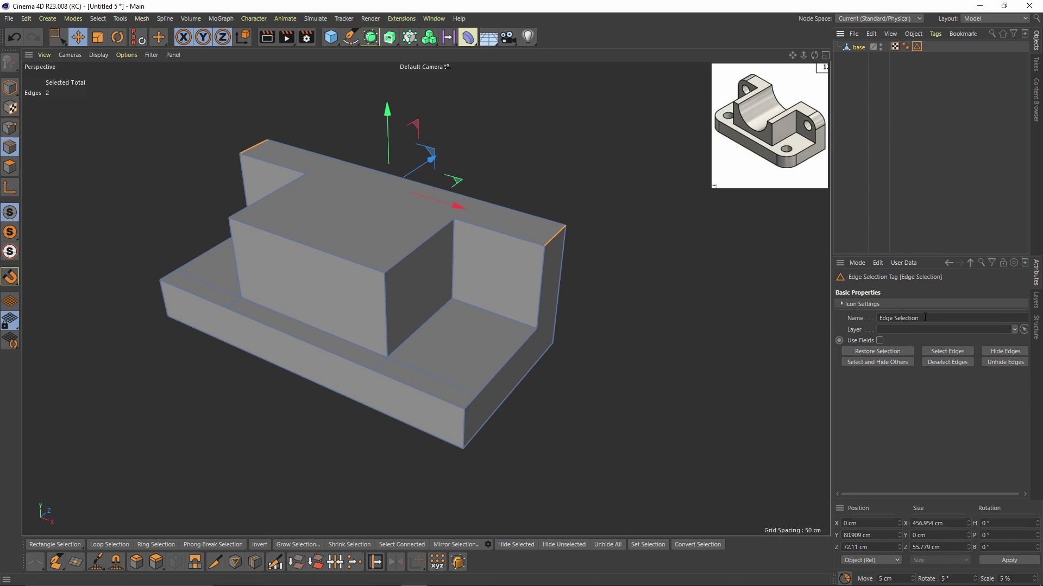
Rename the new edge selection tag of the rear wall's upper end edges as A1
drag(925, 317, 825, 312)
text(A1)
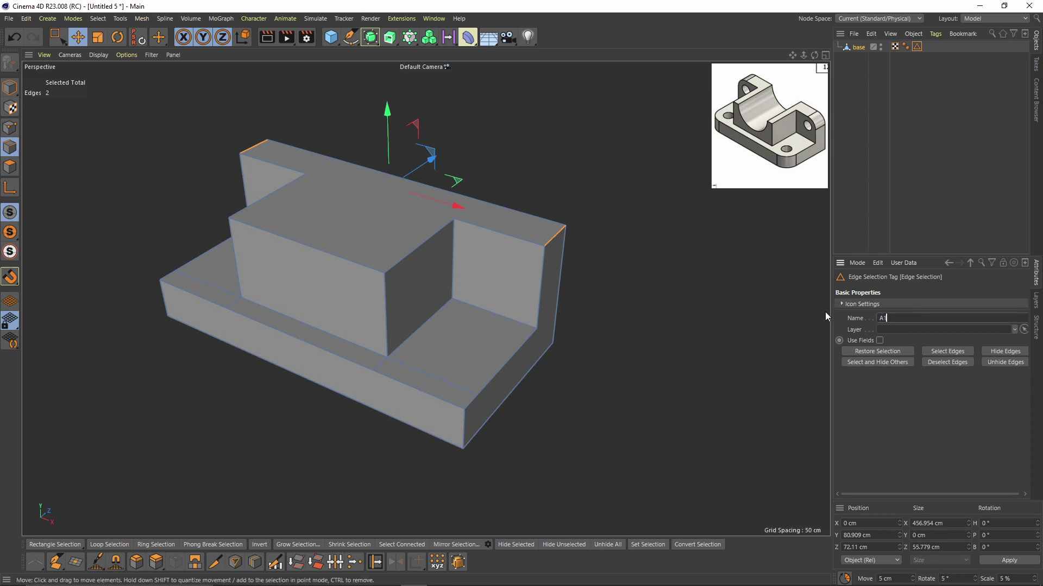
click(865, 56)
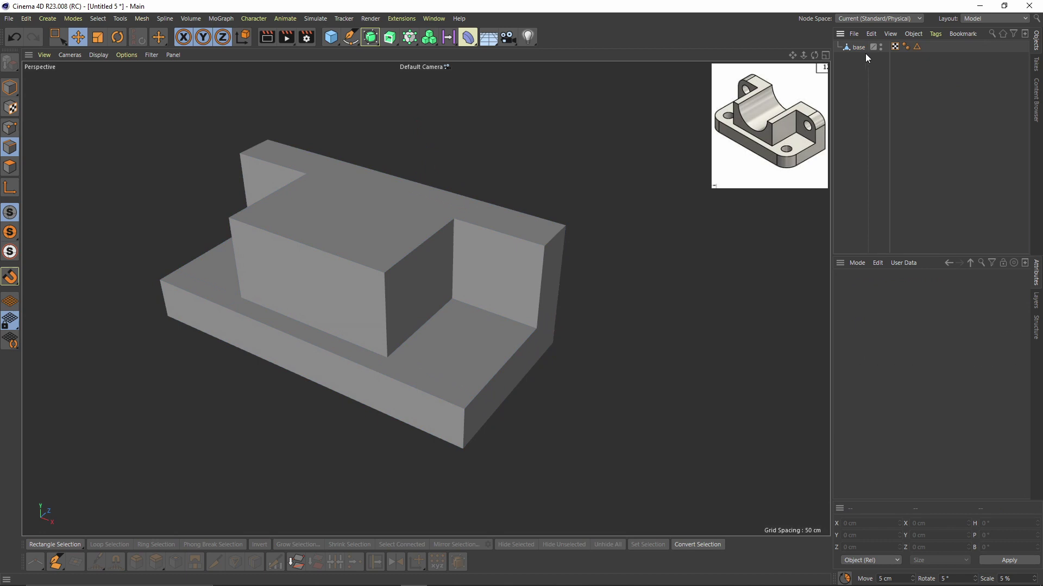
Add a Bevel deformer under base and restrict it to the A1 edge selection
click(859, 48)
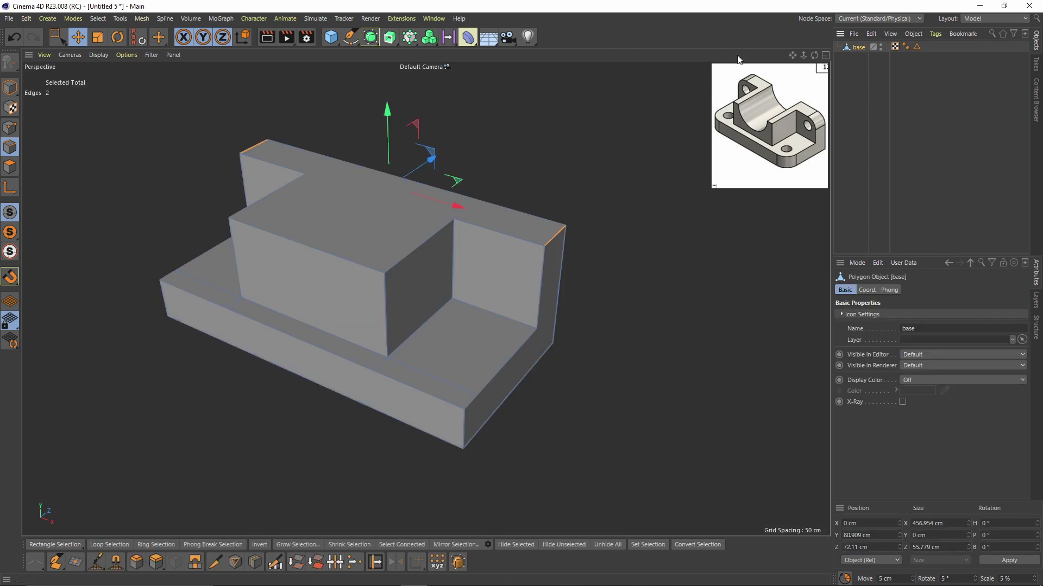
click(468, 36)
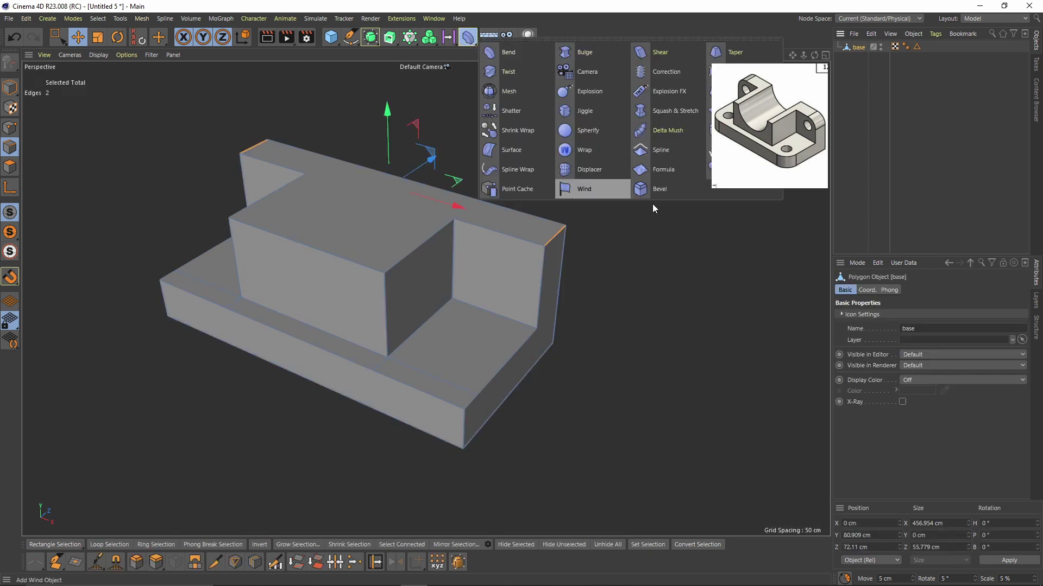
click(660, 188)
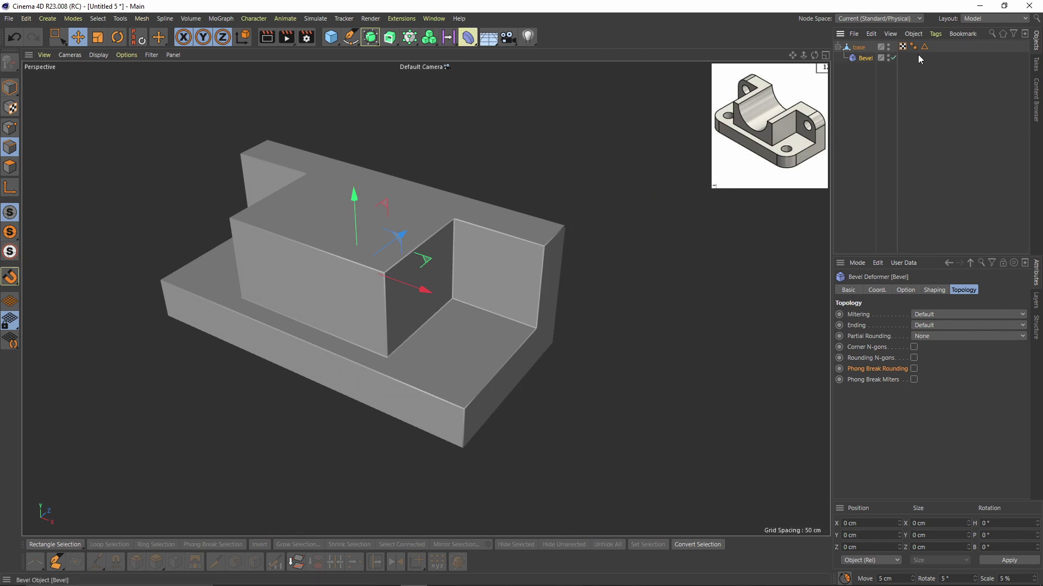
mouse_move(877, 51)
mouse_down()
mouse_move(866, 56)
mouse_move(903, 47)
mouse_up()
drag(918, 318, 908, 289)
drag(908, 347, 906, 341)
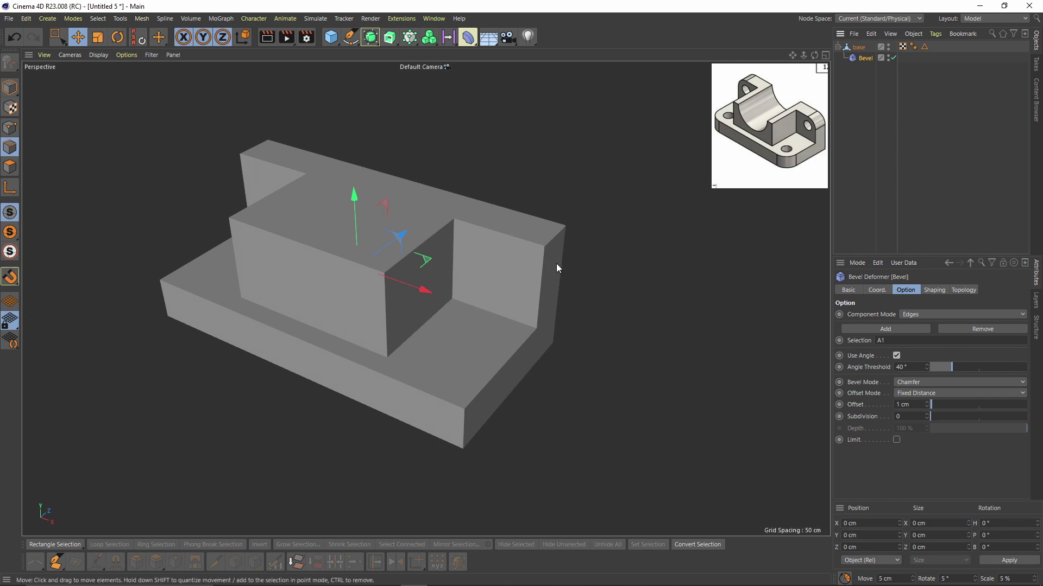
Show the shading with lines and set the Bevel's offset to 40 cm with 6 subdivisions
scroll(556, 263, up, 1)
key(n)
key(b)
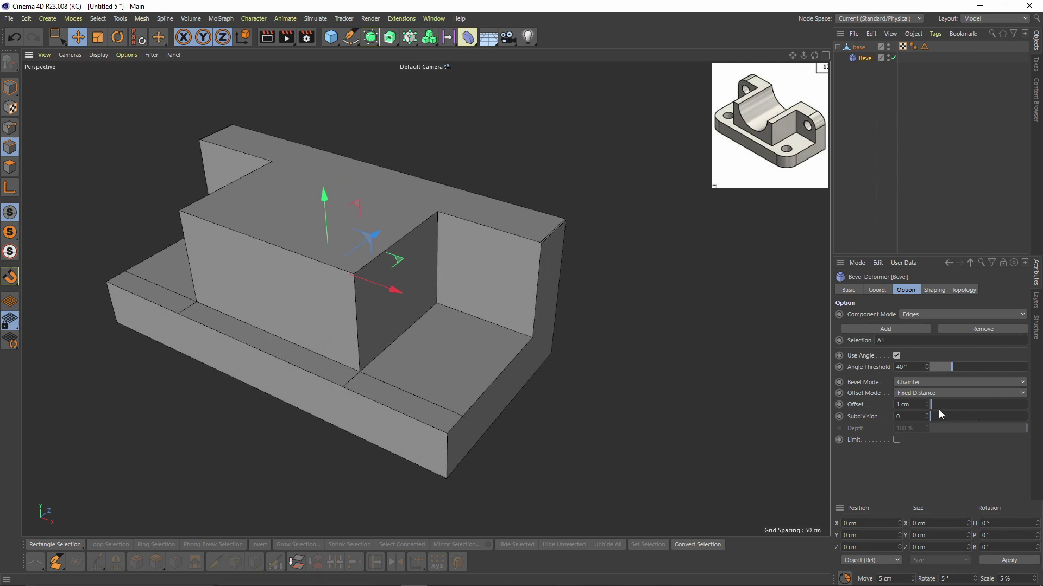
drag(933, 405, 959, 415)
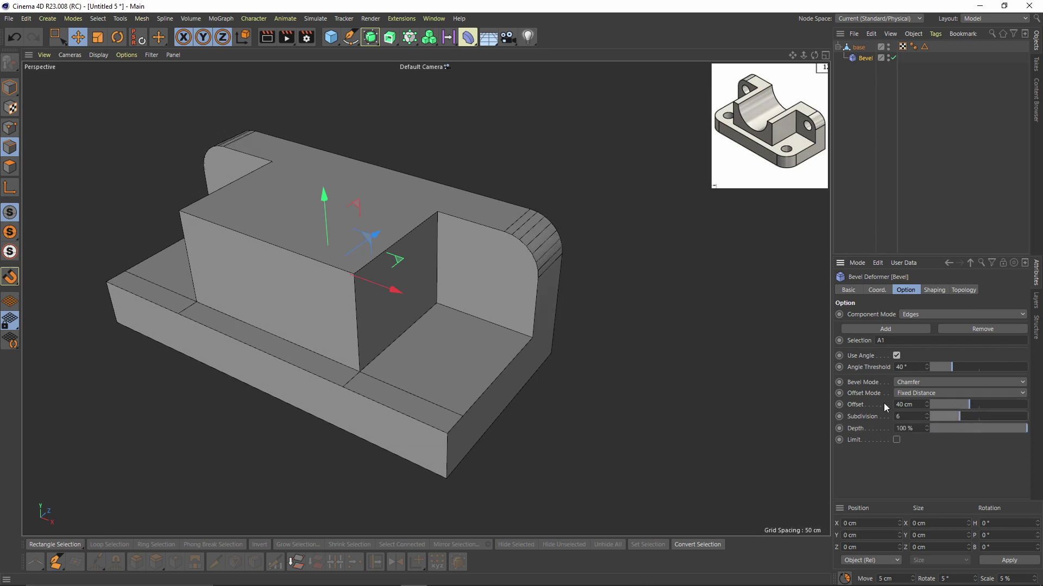
Match the Bevel to the R8 corner in the front drawing with a 48 cm offset and 9 subdivisions
middle_click(659, 319)
middle_click(728, 401)
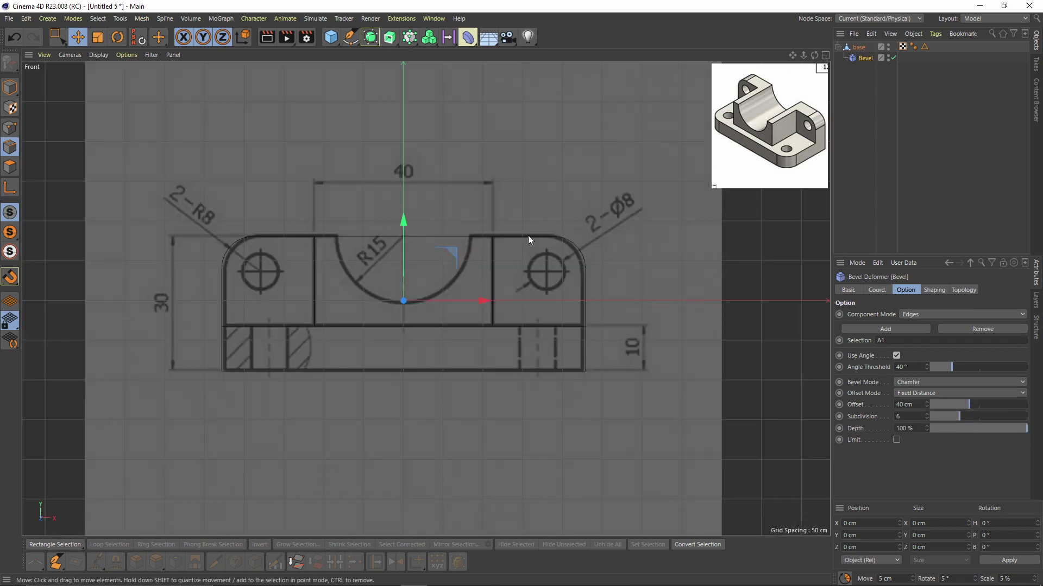
scroll(570, 239, up, 8)
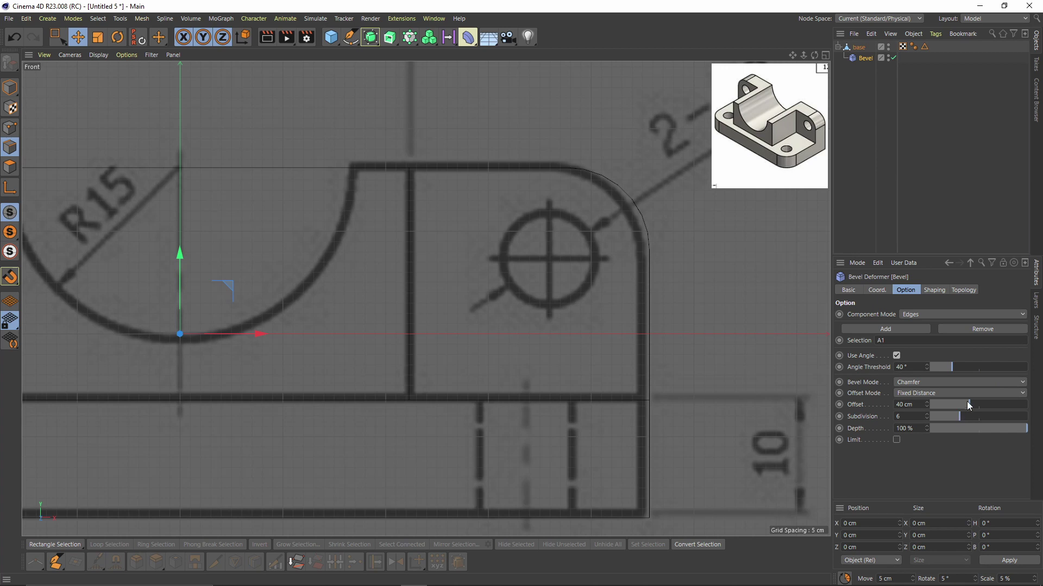
drag(969, 405, 975, 418)
In the perspective view, select the two vertical front corner edges of the base plate
key(F1)
scroll(461, 258, down, 2)
alt+drag(462, 258, 450, 277)
alt+middle_drag(451, 277, 461, 195)
click(852, 93)
click(857, 47)
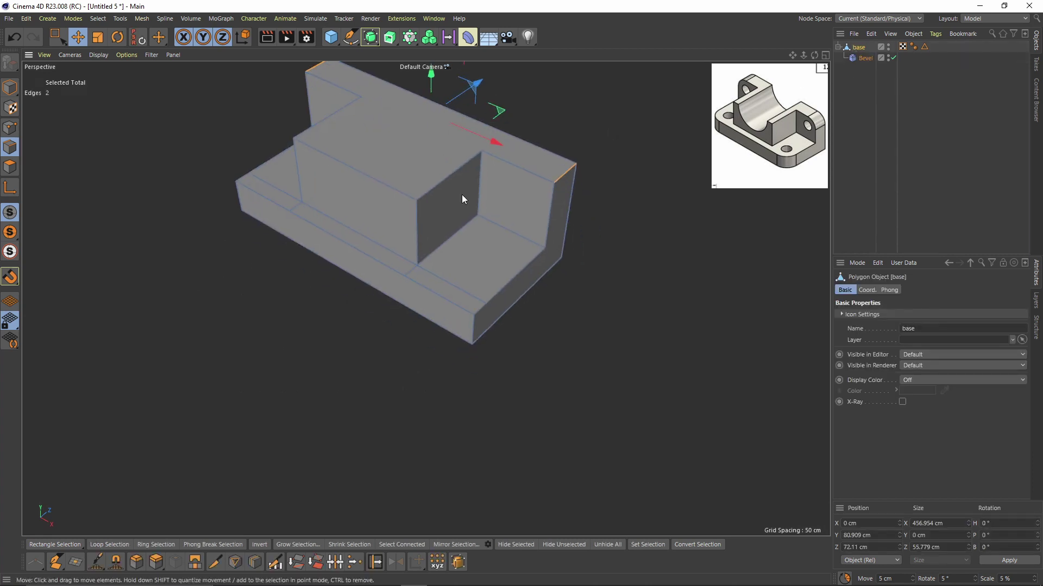
click(478, 327)
scroll(516, 341, up, 2)
shift+click(180, 172)
alt+drag(180, 171, 456, 267)
alt+middle_drag(457, 267, 449, 302)
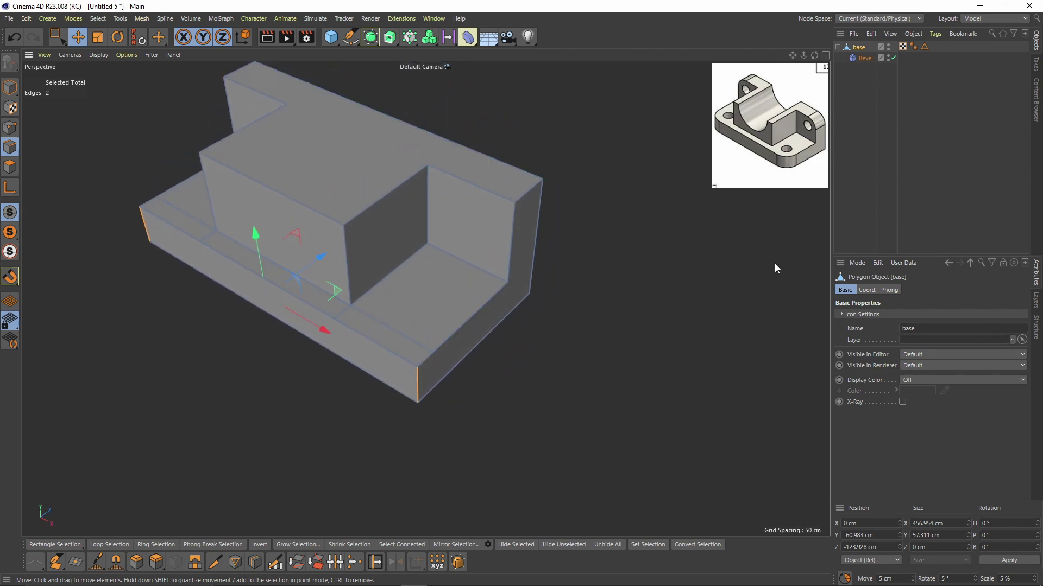
Store the base plate's two front corner edges in a selection tag named B2
click(654, 546)
click(932, 319)
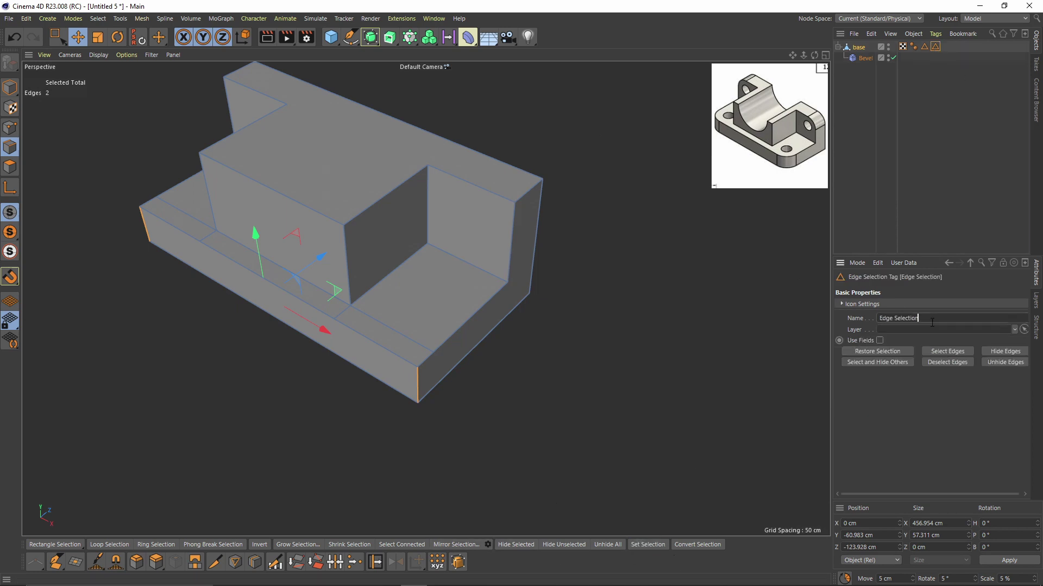
key(ctrl+a)
text(B2)
key(Return)
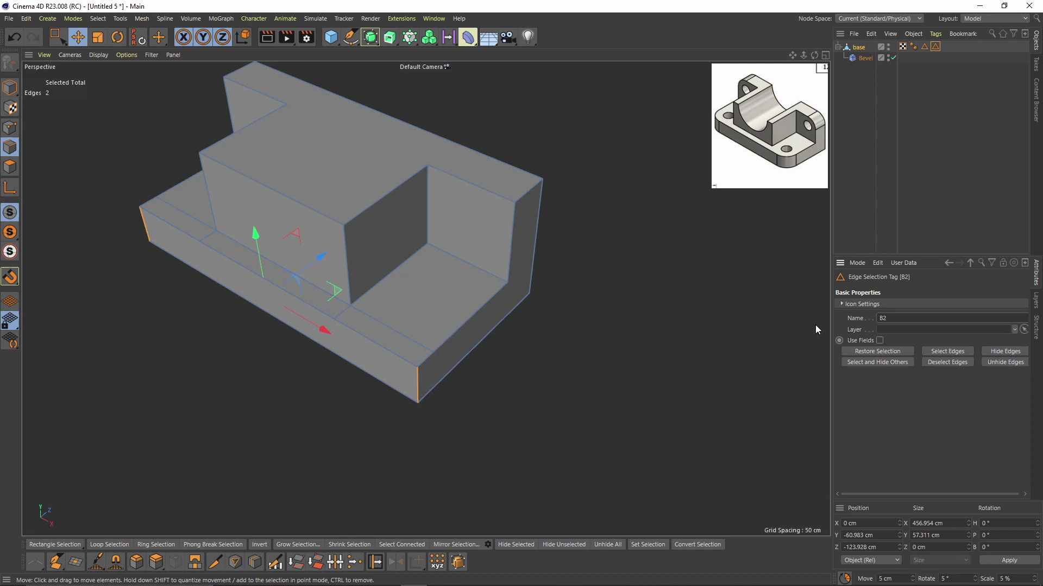
click(871, 82)
Duplicate the Bevel deformer under base and assign the B2 edge selection to the copy
click(866, 59)
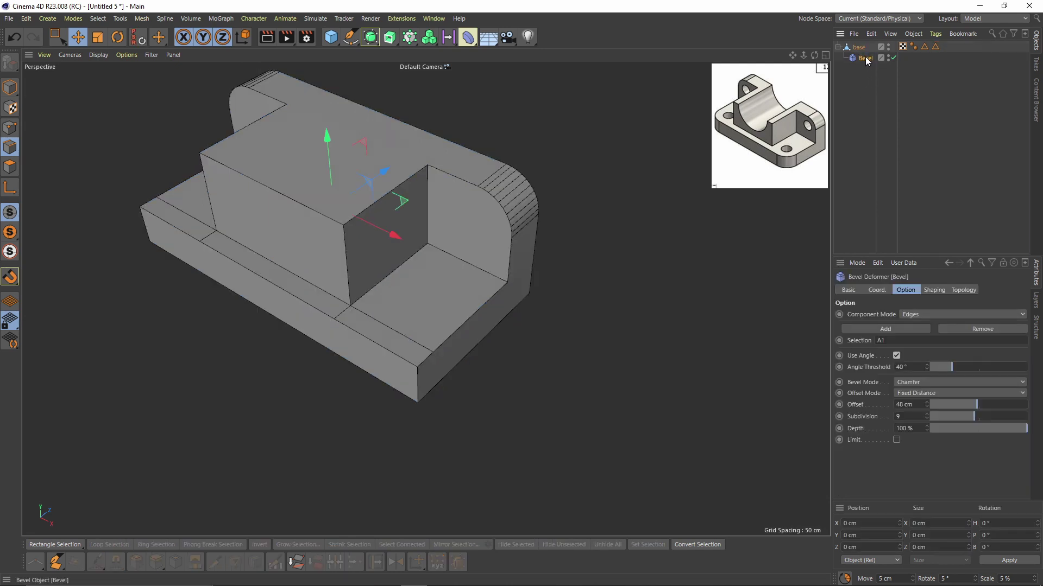
ctrl+drag(867, 65, 869, 69)
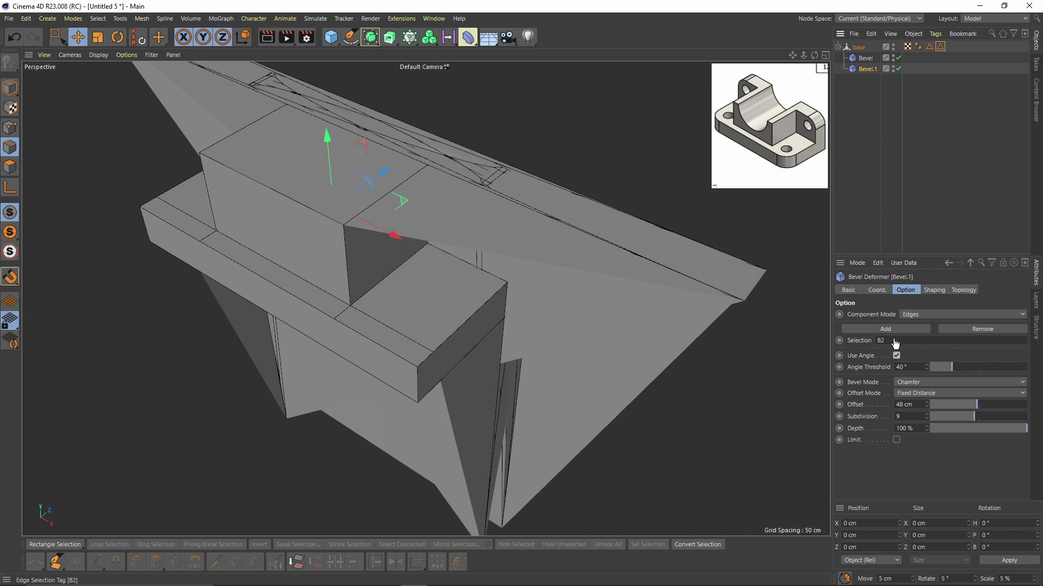
scroll(462, 282, up, 4)
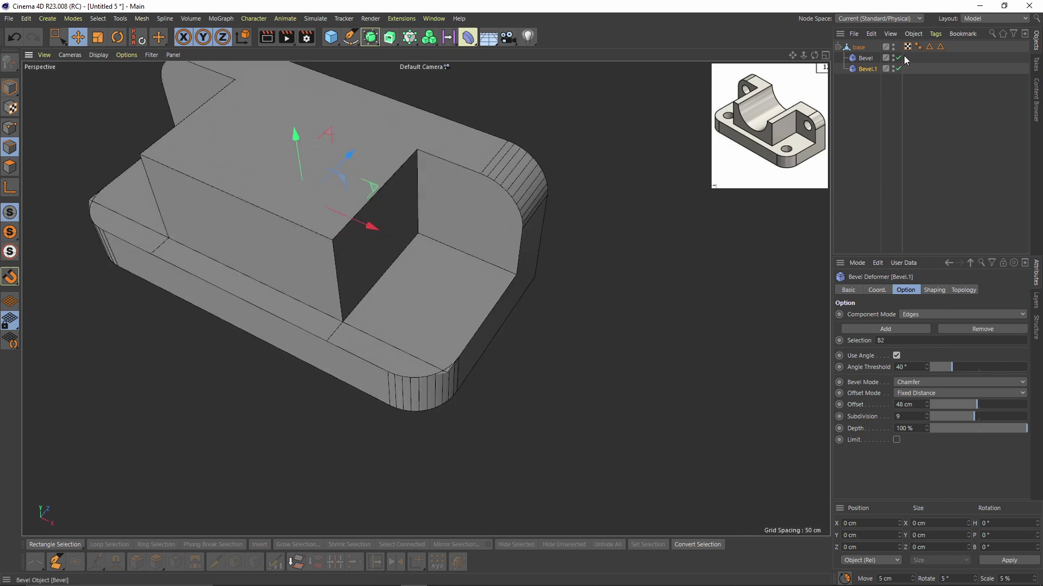
Disable both Bevel deformers and slide the points on the base plate's upper side edges back to the rear wall's foot corners
drag(898, 57, 898, 68)
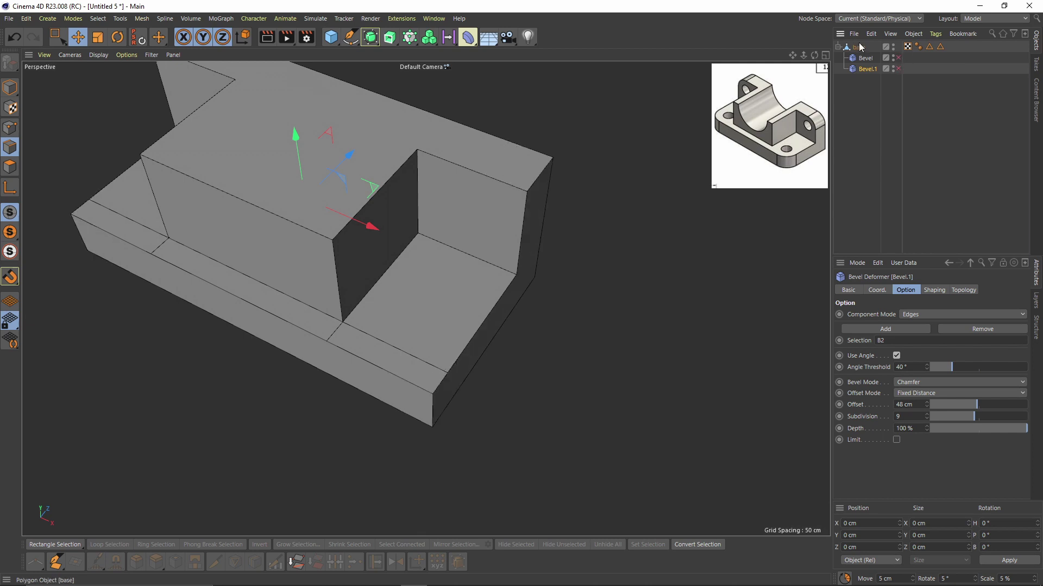
click(858, 47)
click(10, 128)
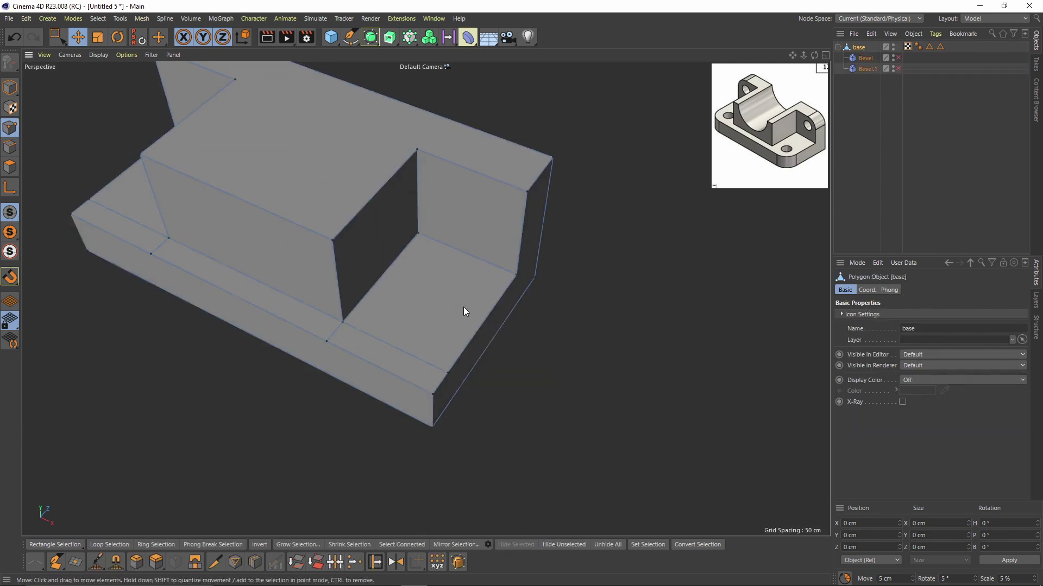
right_click(457, 261)
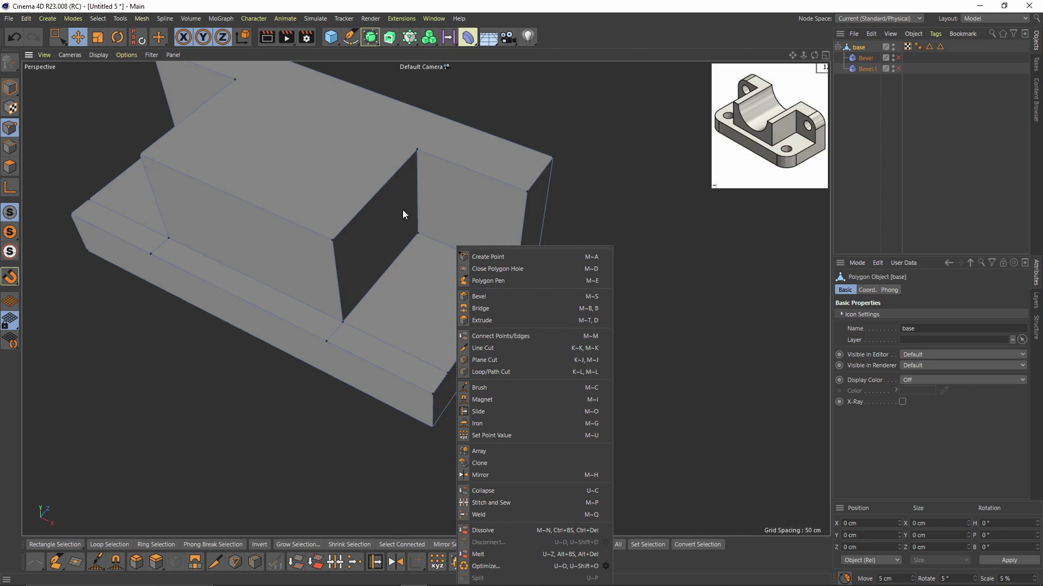
click(491, 411)
alt+drag(496, 330, 535, 284)
alt+middle_drag(447, 273, 457, 281)
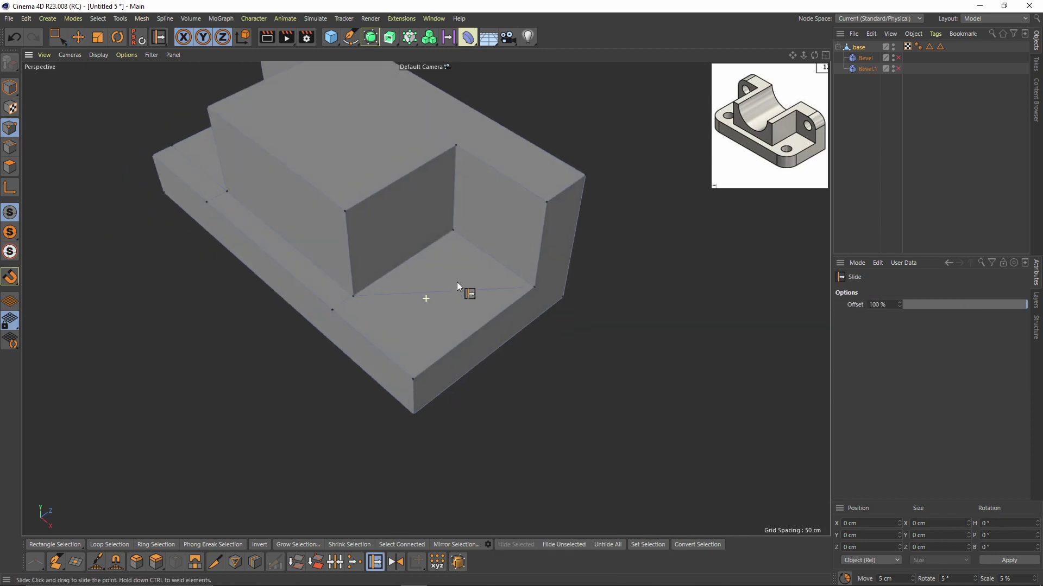
mouse_move(457, 282)
alt+mouse_down()
mouse_move(509, 282)
mouse_move(474, 288)
alt+mouse_up()
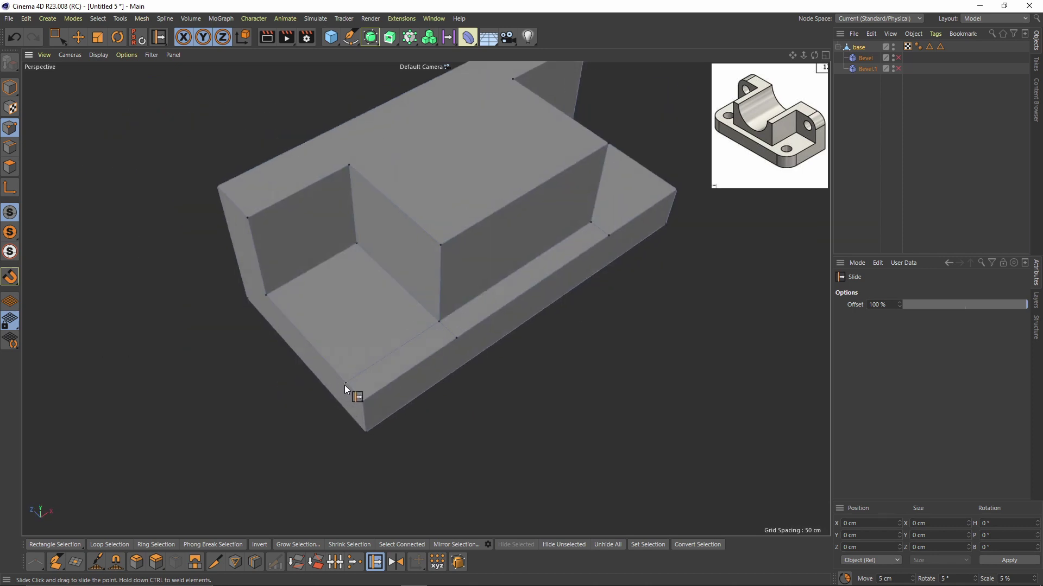
alt+drag(344, 386, 377, 304)
Line-cut the base plate's front face down from the point at the block's left corner and continue across the underside
key(k)
key(k)
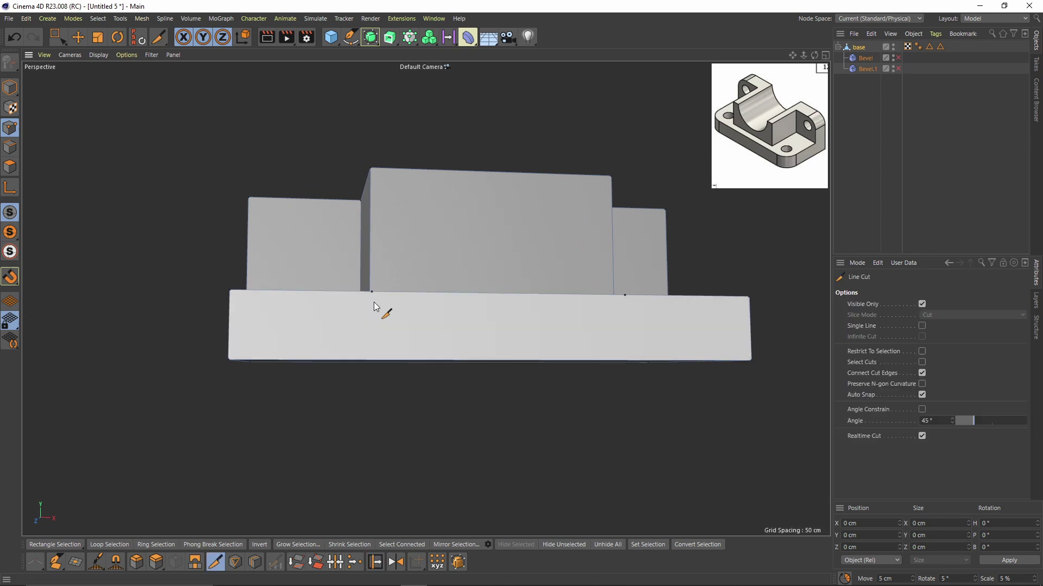
click(372, 293)
click(369, 358)
mouse_move(370, 356)
alt+mouse_down()
mouse_move(376, 327)
mouse_move(378, 345)
alt+mouse_up()
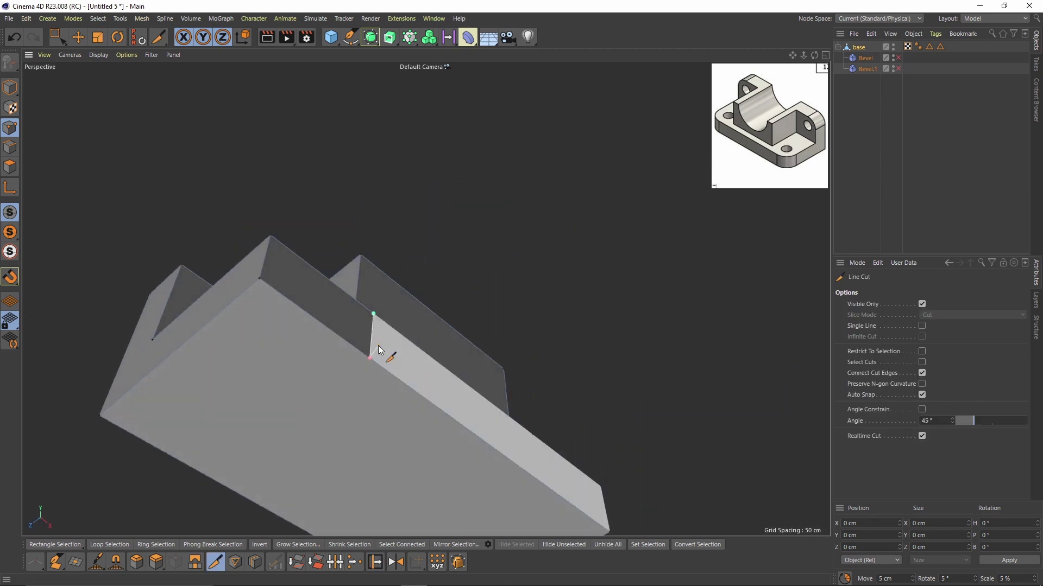
alt+middle_drag(329, 352, 426, 260)
click(198, 324)
Enable Single Line for the Line Cut, undo the stray cut, and cut the rear face vertically in line with the block's left side
alt+drag(511, 311, 478, 336)
click(504, 275)
click(432, 392)
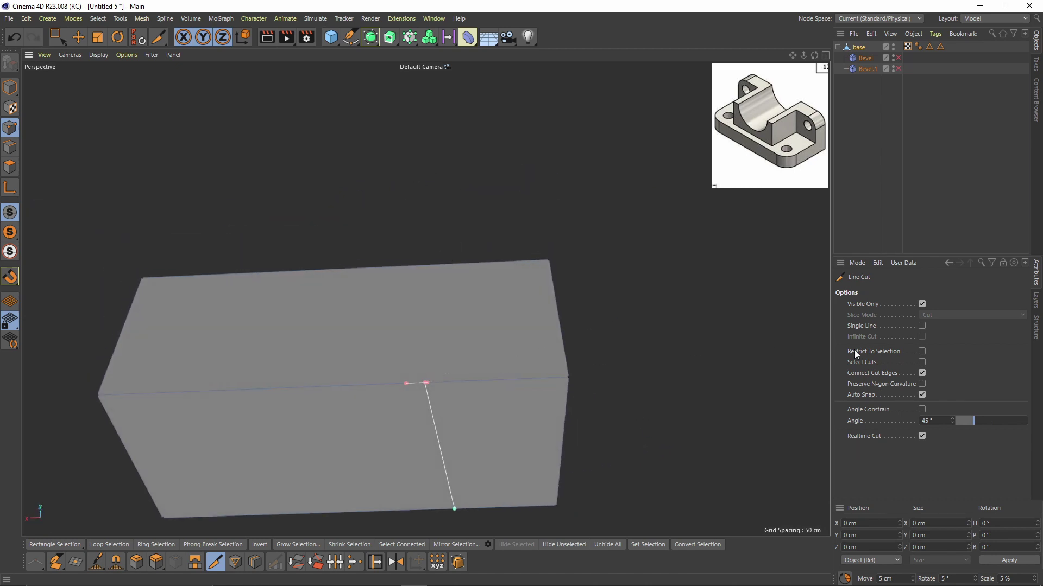
click(922, 326)
key(ctrl+z)
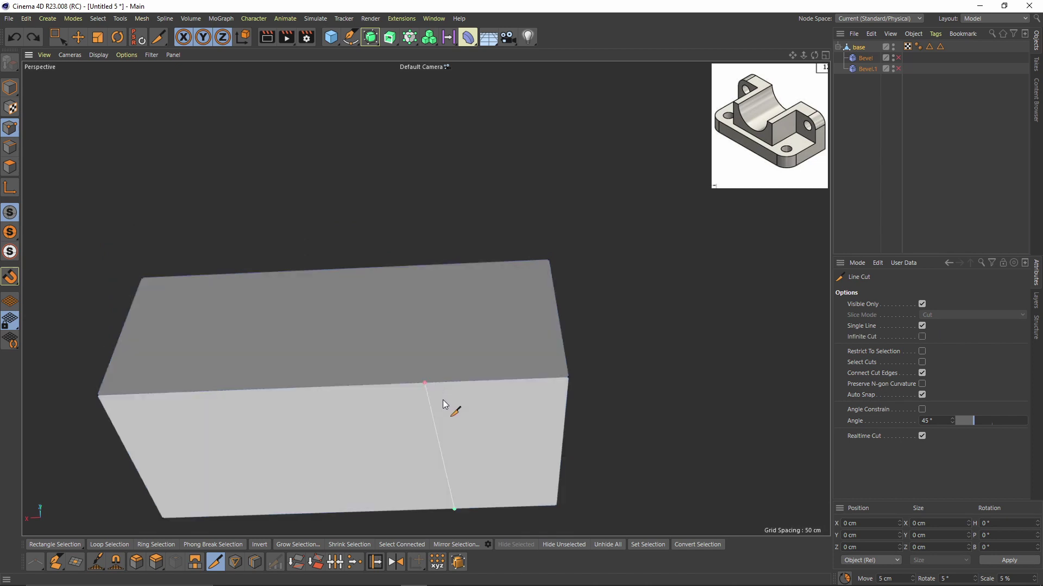
click(455, 509)
drag(440, 381, 441, 270)
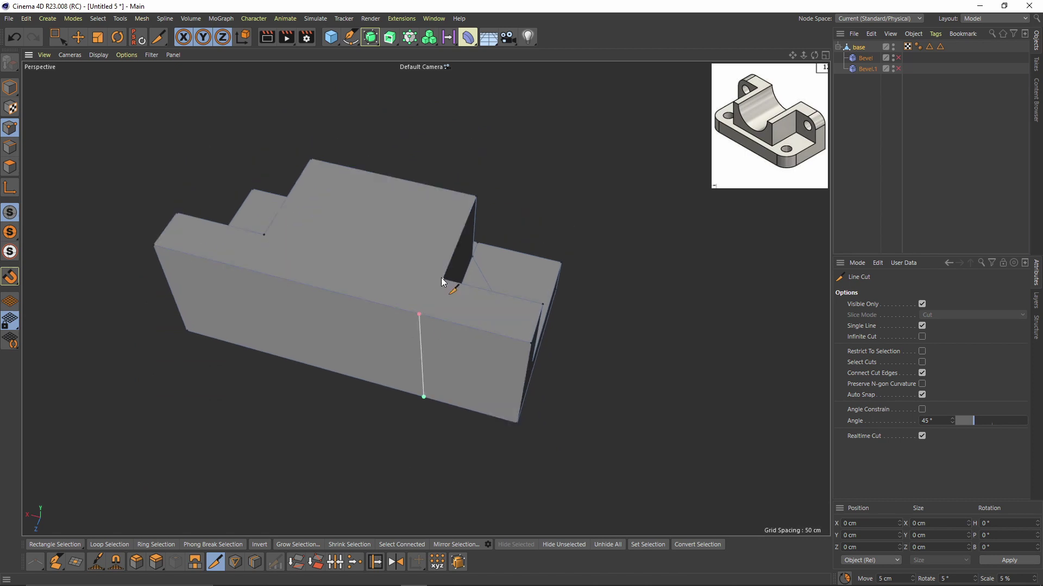
click(442, 279)
click(420, 314)
alt+drag(420, 314, 201, 284)
Line-cut the front face, underside and rear face in line with the block's right side
alt+drag(535, 285, 454, 232)
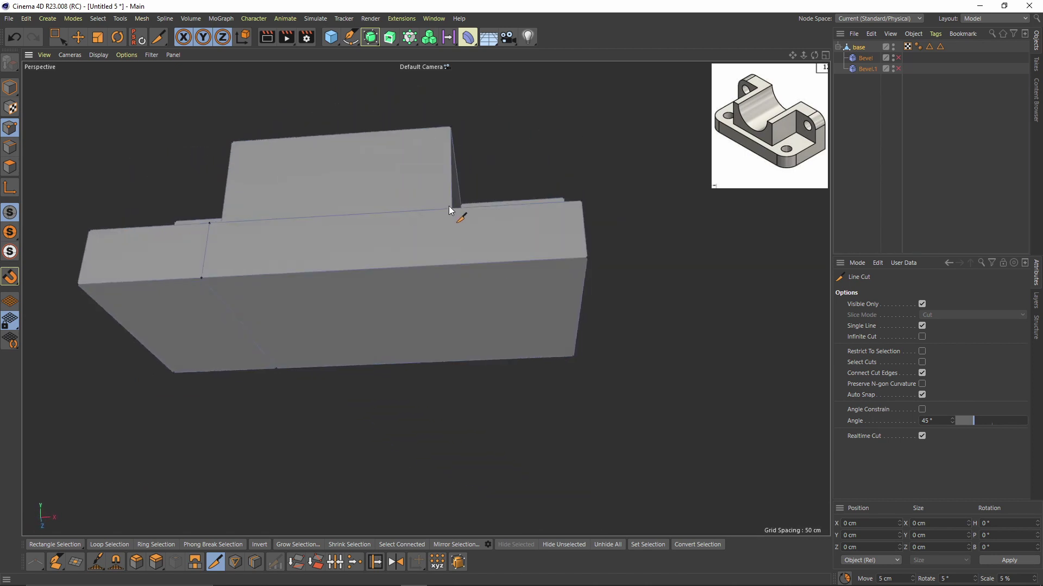
click(450, 209)
click(451, 264)
click(451, 264)
click(462, 363)
alt+drag(463, 361, 404, 199)
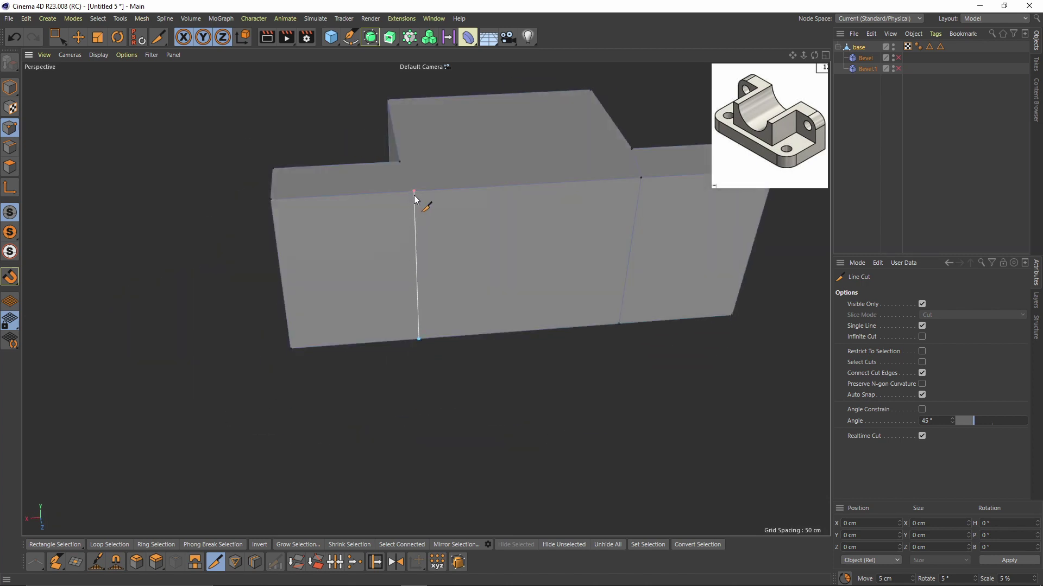
key(e)
Return to edge mode and re-enable both Bevel deformers on the base
alt+drag(515, 229, 323, 214)
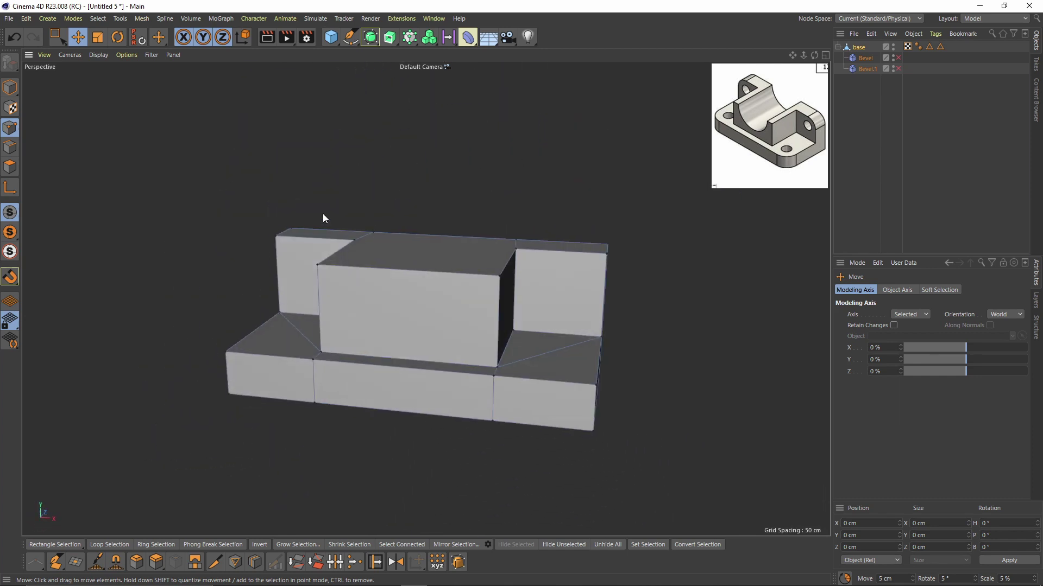
click(10, 147)
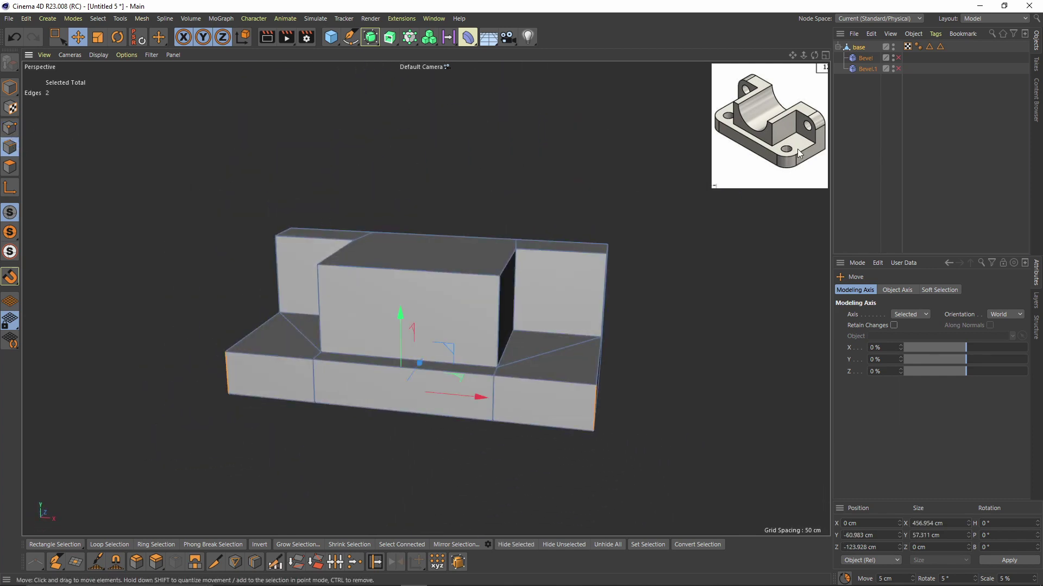
click(897, 57)
click(861, 47)
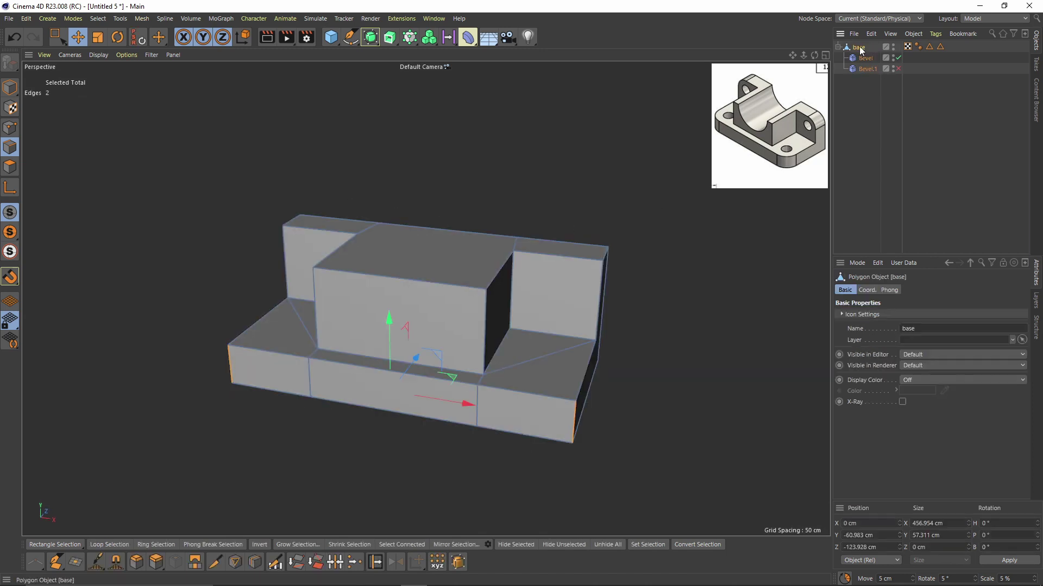
alt+drag(317, 220, 494, 266)
click(879, 108)
Increase the Bevel.1 offset so the base plate's front corners match the rounded corner in the top drawing
middle_click(494, 267)
middle_click(588, 198)
alt+middle_drag(587, 204, 497, 217)
scroll(496, 222, up, 3)
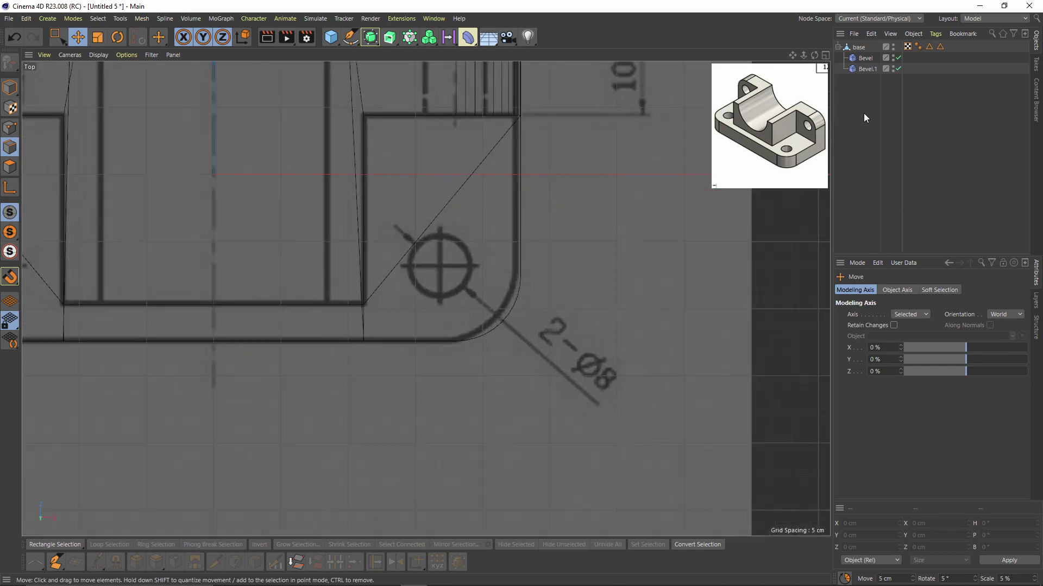
click(863, 69)
drag(974, 404, 989, 409)
Return to the perspective view and switch from edge editing to Model mode
middle_click(398, 209)
middle_click(399, 209)
alt+drag(398, 209, 473, 331)
click(11, 89)
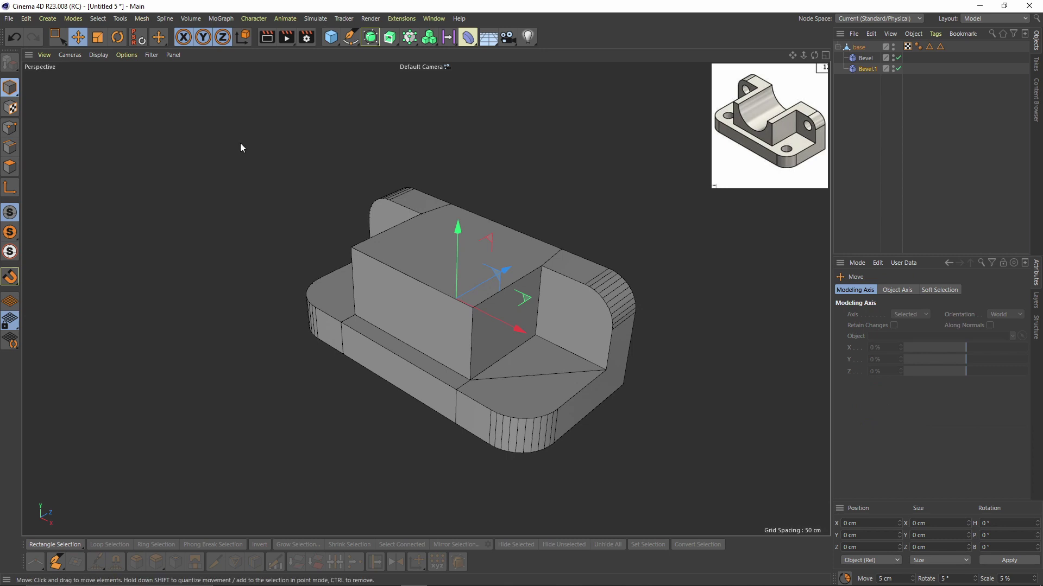
alt+drag(434, 233, 839, 148)
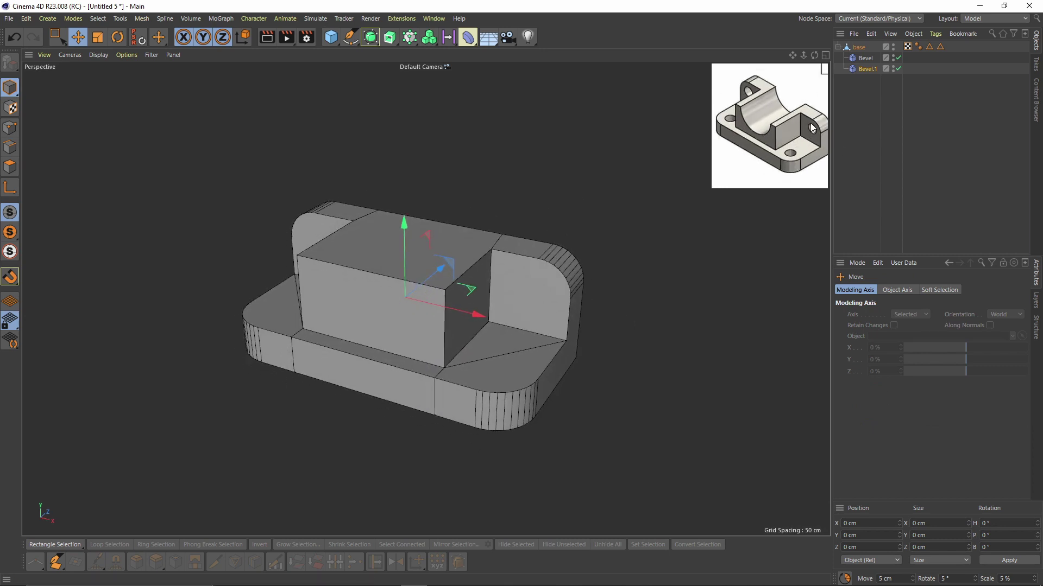
Add a cylinder primitive and set its orientation to -Z so its circular end faces the front drawing
alt+middle_drag(430, 132, 415, 167)
scroll(415, 167, up, 1)
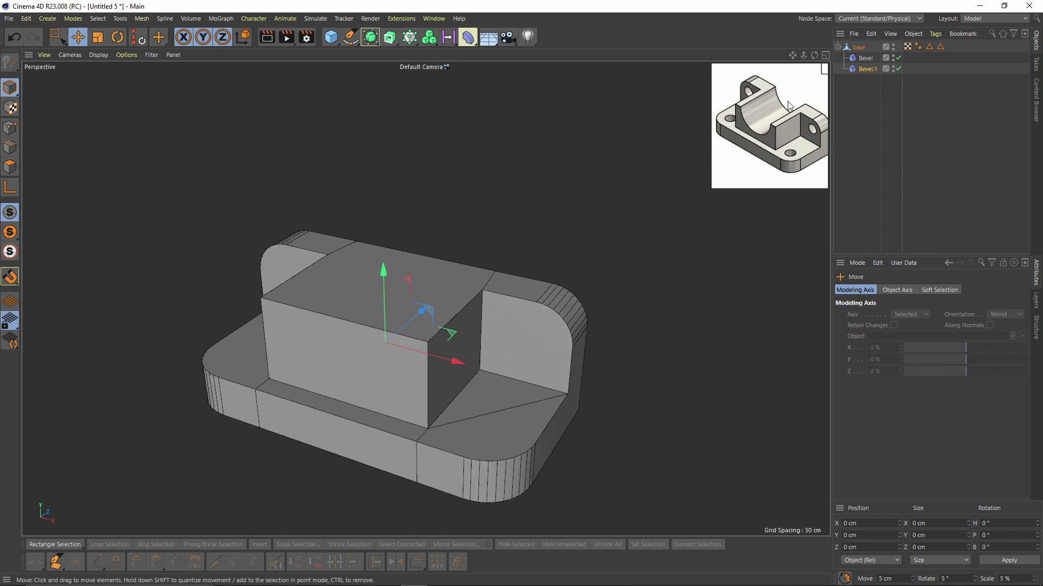
alt+middle_drag(444, 125, 423, 89)
mouse_move(370, 37)
mouse_down()
mouse_move(457, 56)
mouse_move(375, 38)
mouse_up()
click(338, 37)
click(545, 53)
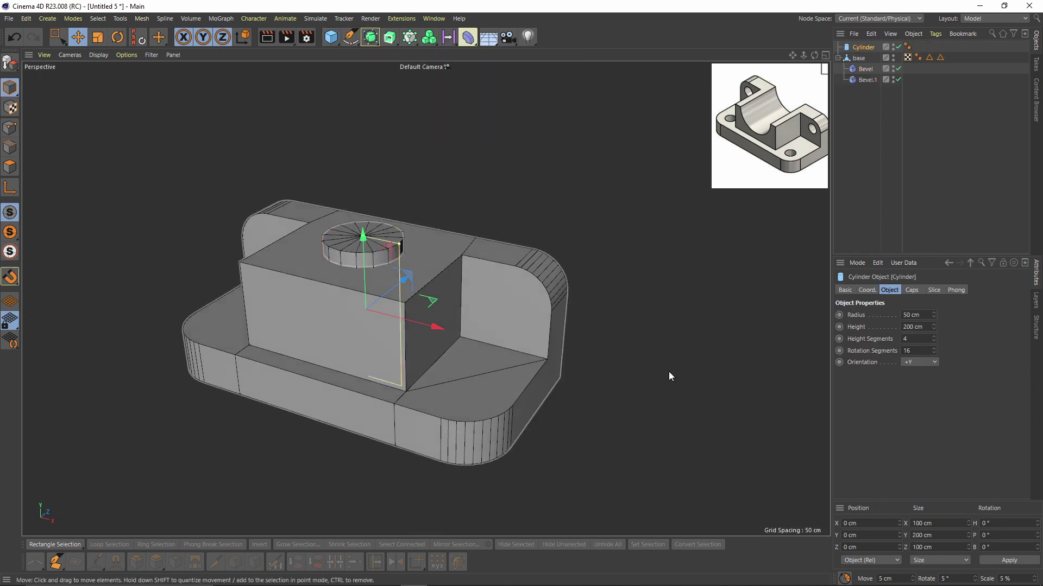
middle_click(669, 371)
middle_click(669, 415)
click(917, 363)
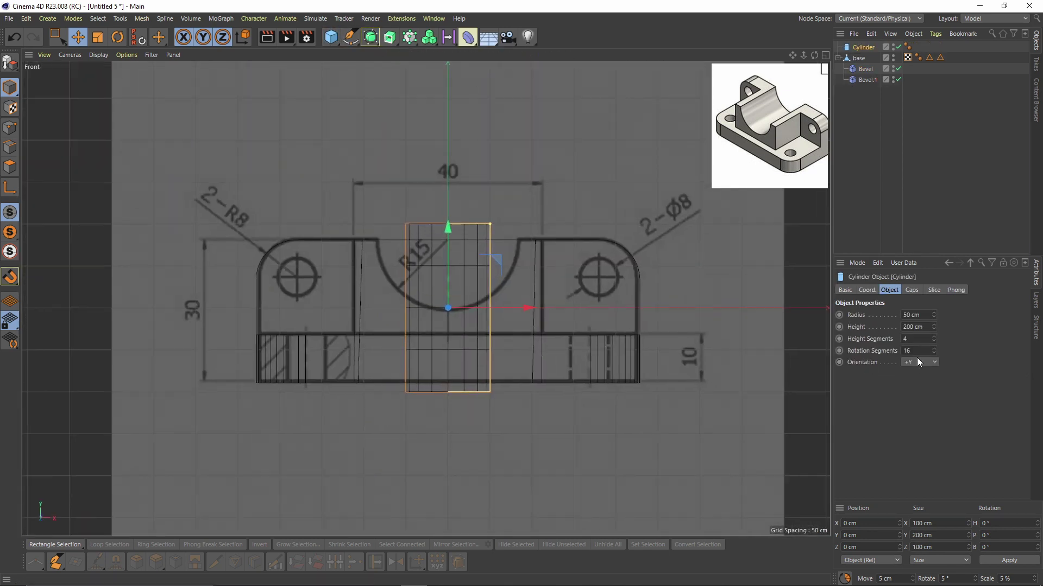
click(916, 357)
Raise the cylinder to the centre of the R15 arc and set its radius to 84 cm to match the arc
scroll(452, 253, up, 4)
mouse_move(436, 296)
mouse_down()
mouse_move(418, 170)
mouse_move(437, 181)
mouse_up()
scroll(407, 218, up, 1)
scroll(630, 238, up, 2)
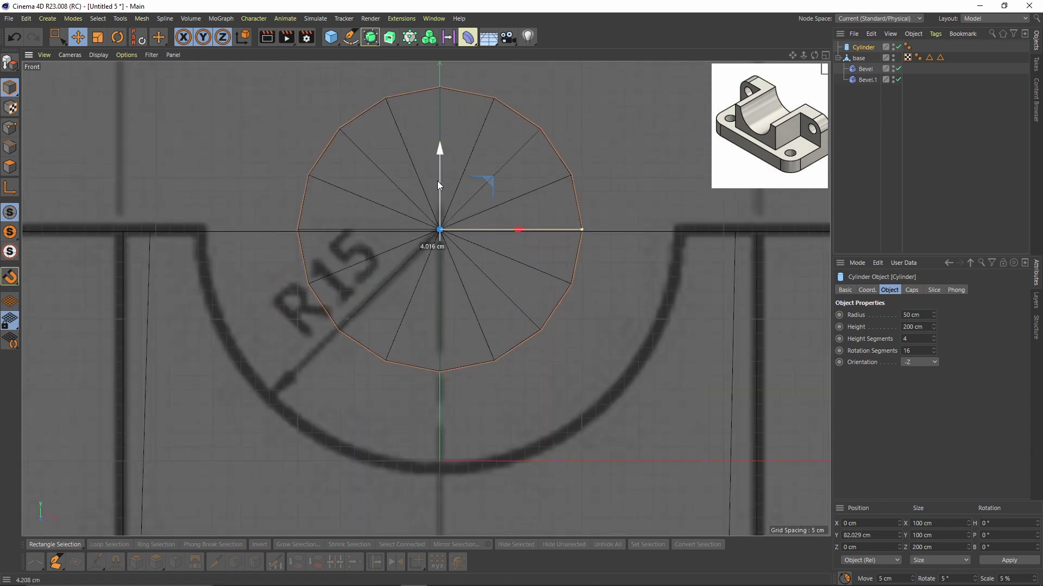
drag(933, 316, 823, 336)
Give the large cylinder 48 rotation segments and 1 height segment
click(933, 313)
text(48)
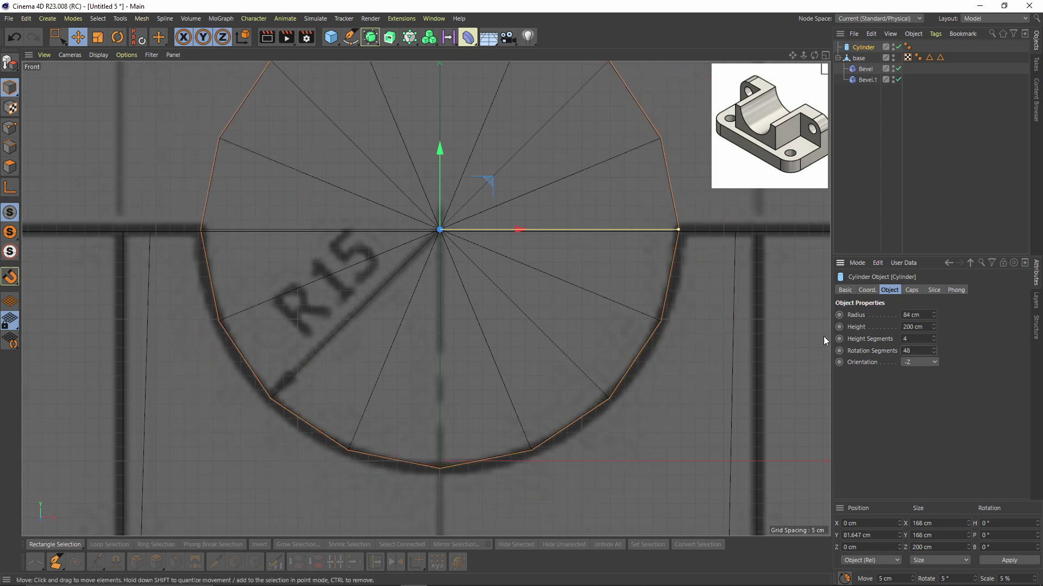
key(Return)
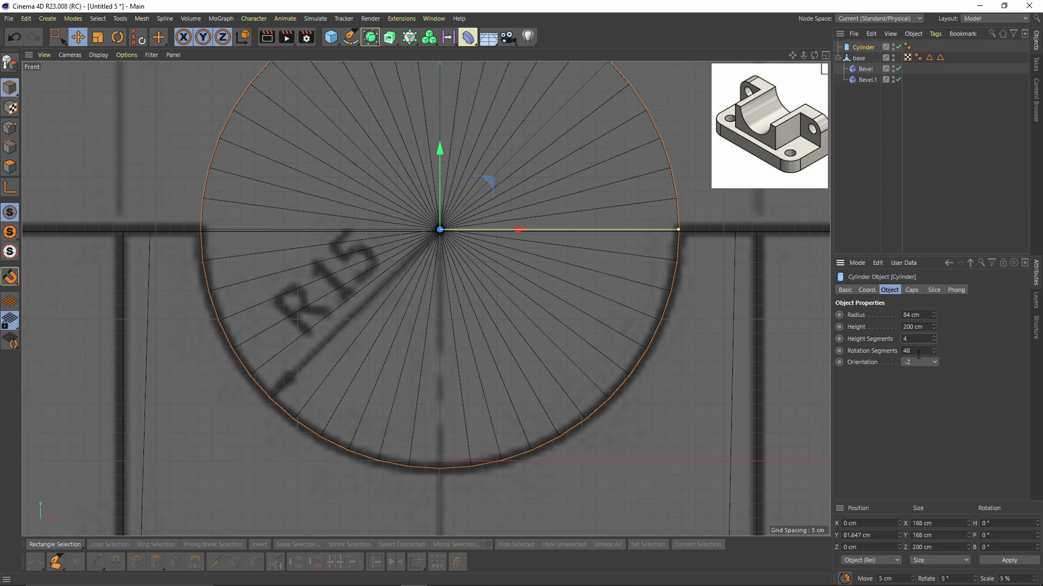
text(1)
key(Return)
Lengthen the large cylinder to about 383 cm so it extends past the bracket's front and rear
middle_click(460, 307)
middle_click(347, 231)
alt+drag(346, 230, 446, 277)
middle_click(478, 276)
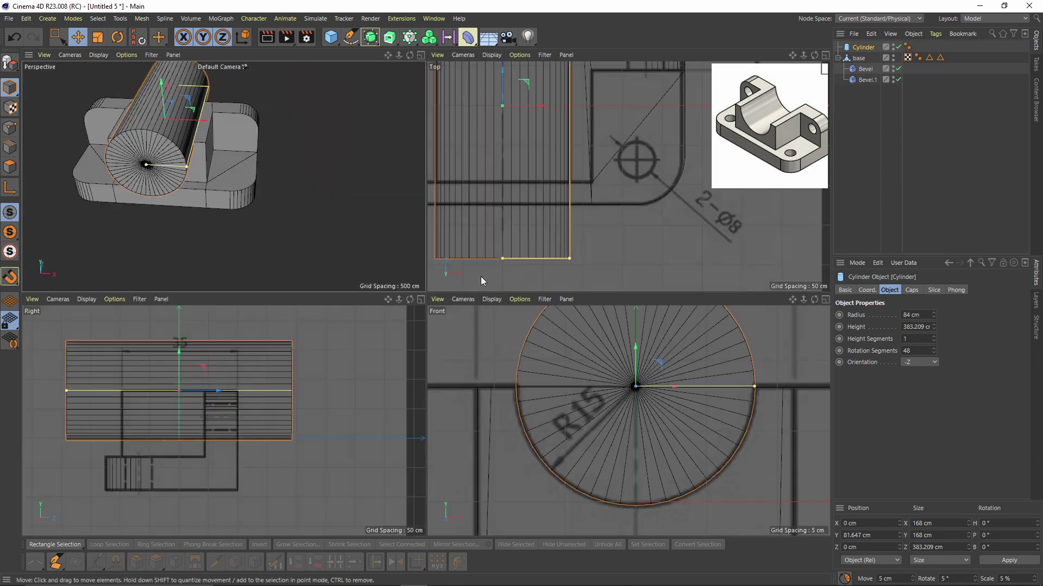
Copy the cylinder onto the centre of the rear wall's Ø8 hole on the right of the front drawing
middle_click(603, 342)
alt+right_drag(614, 351, 535, 332)
alt+middle_drag(554, 321, 389, 285)
ctrl+drag(429, 229, 595, 267)
scroll(604, 336, up, 6)
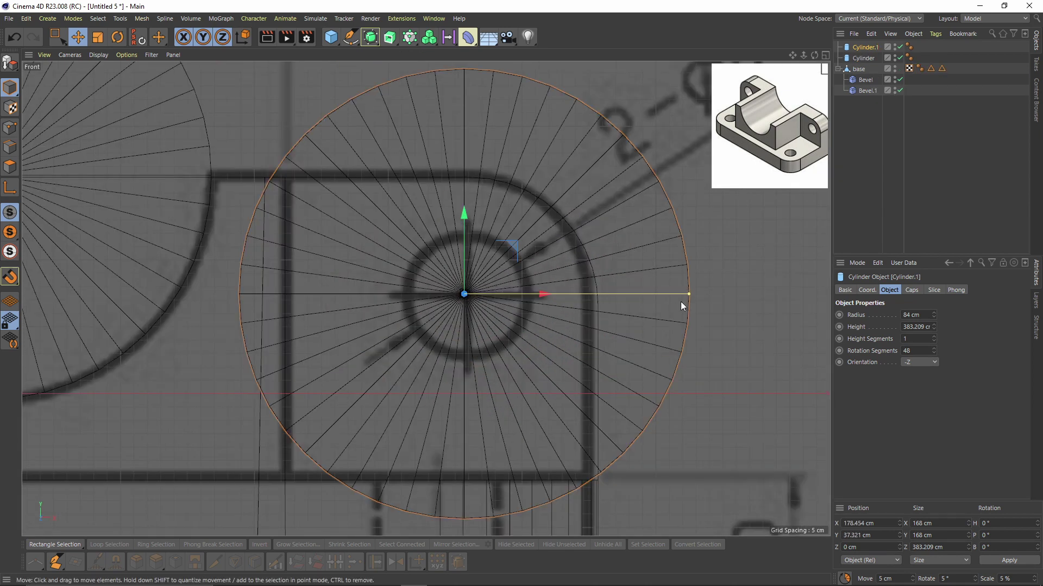
Shrink the copied cylinder to a radius of about 22.6 cm to fit the hole, with 24 rotation segments
drag(666, 295, 527, 294)
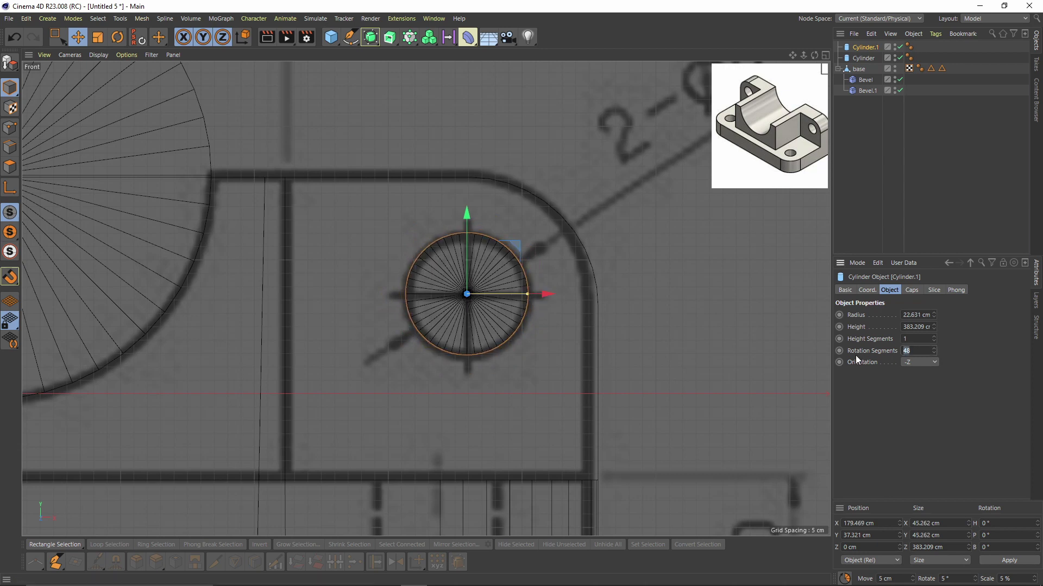
text(24)
key(Return)
Copy the small cylinder across to the left wall hole of the front drawing and align it with the circle
scroll(529, 266, down, 6)
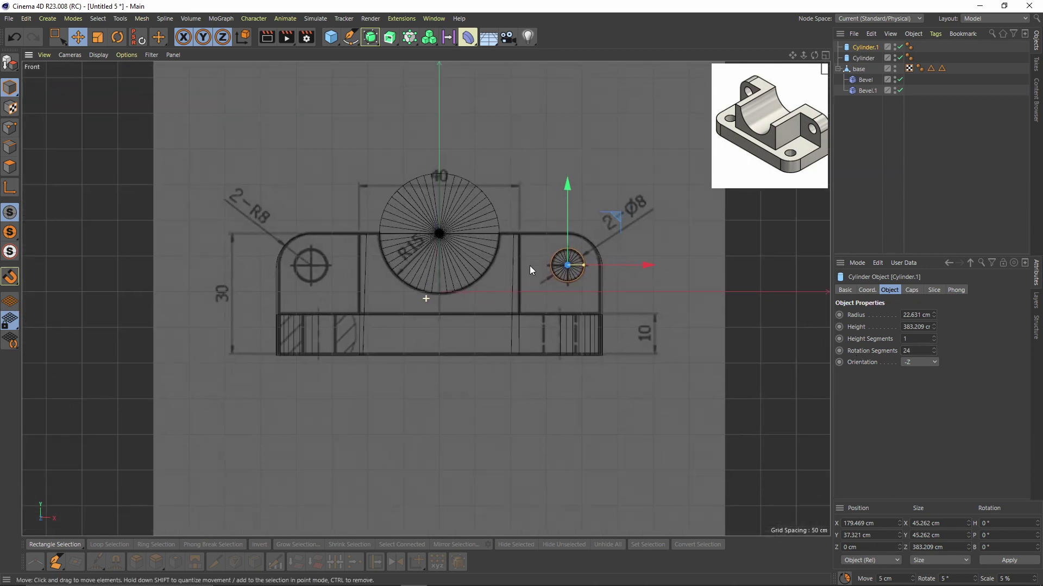
scroll(568, 274, up, 5)
ctrl+drag(646, 259, 209, 252)
scroll(319, 226, up, 4)
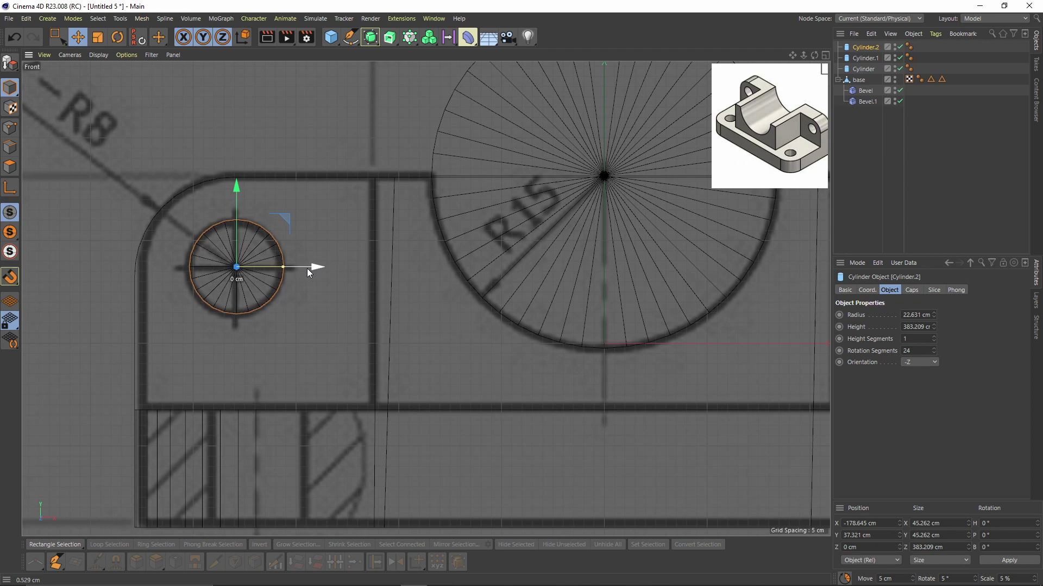
Select both wall-hole cylinders in the perspective view and shorten their height to about 159 cm
middle_click(307, 268)
middle_click(298, 197)
shift+click(431, 278)
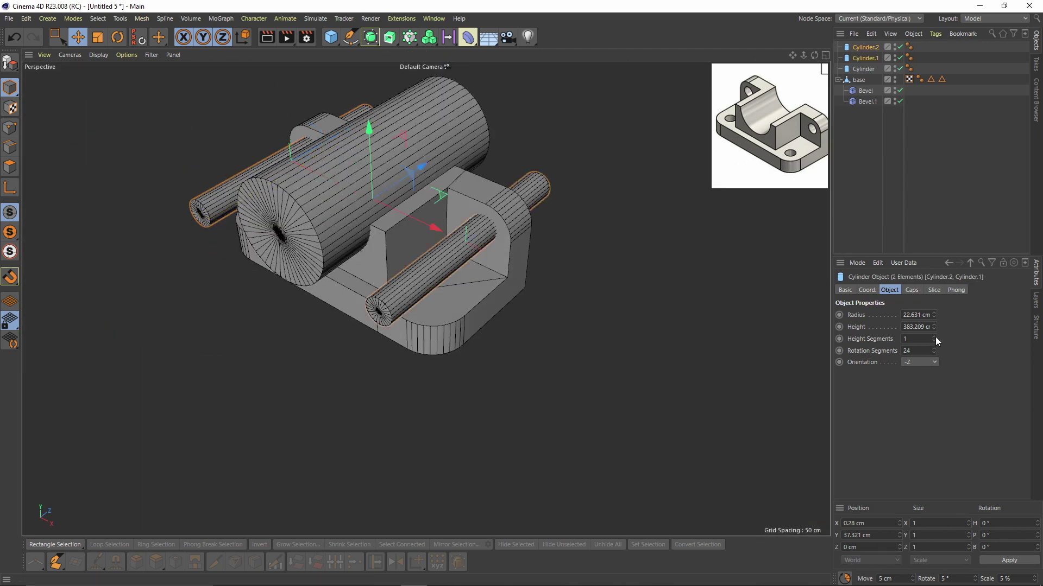
drag(933, 327, 933, 449)
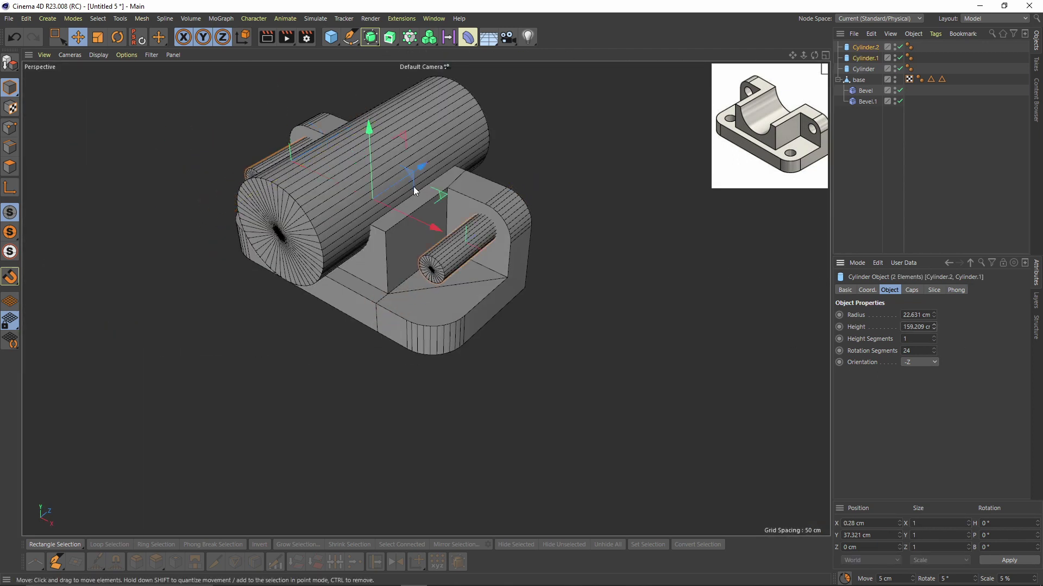
Copy both small cylinders out in front of the bracket and rotate the copies 90° to stand upright
alt+drag(412, 187, 409, 206)
drag(435, 153, 406, 205)
scroll(465, 149, down, 2)
key(r)
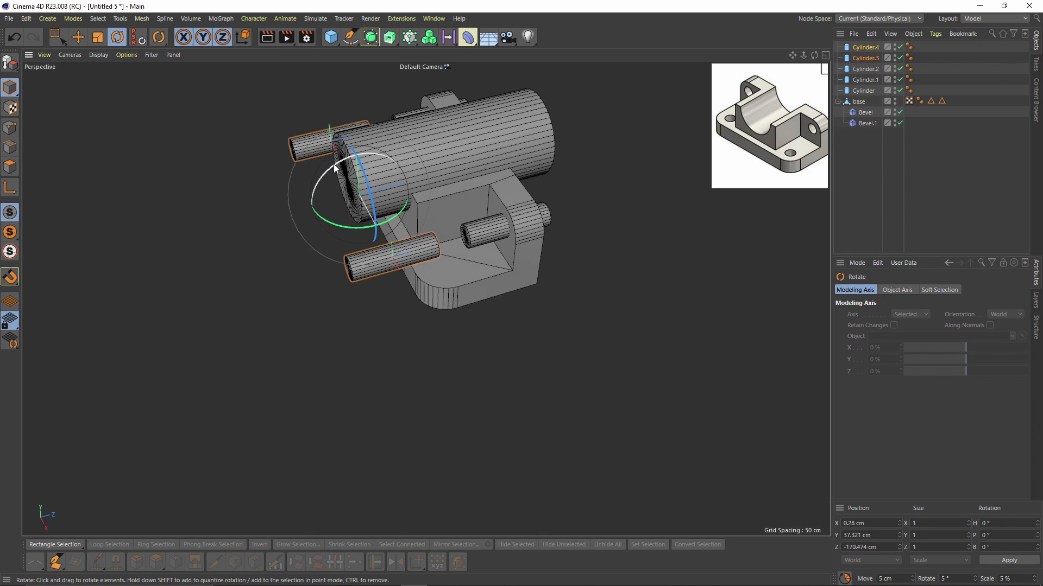
drag(335, 166, 391, 259)
key(e)
Move the upright pair back along Z in the top view, level with the base plate's Ø8 holes
middle_click(462, 239)
middle_click(575, 209)
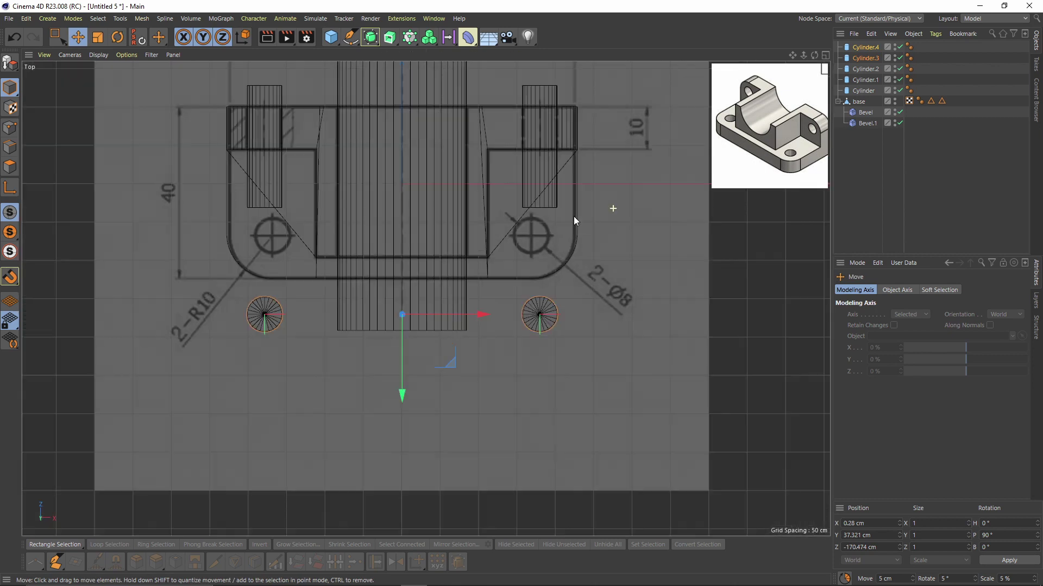
scroll(410, 299, up, 3)
drag(409, 395, 404, 266)
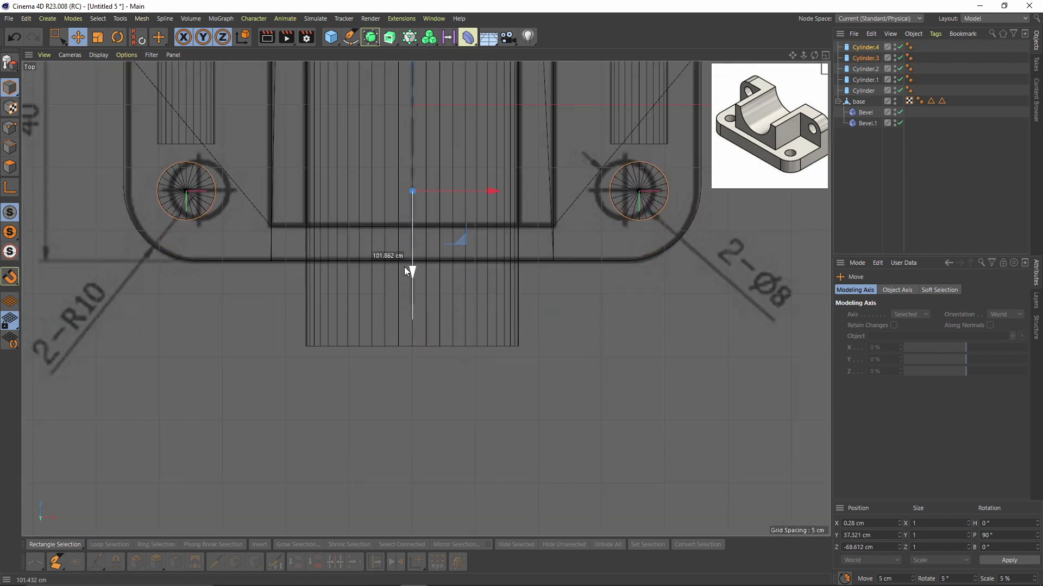
Shift each upright cylinder sideways onto its Ø8 hole centre, at X about 169 cm and -169 cm
click(628, 198)
scroll(629, 198, up, 5)
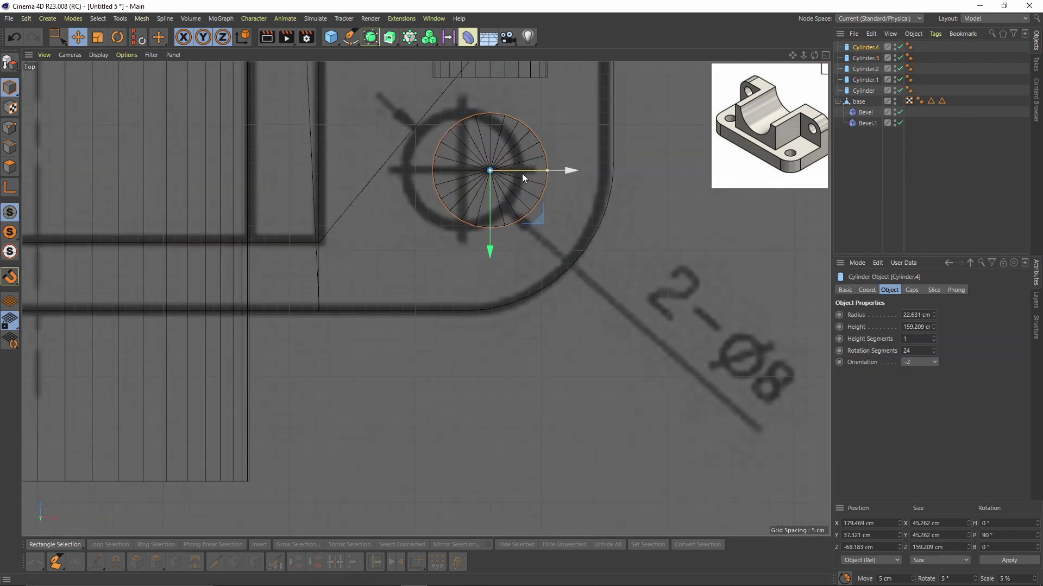
drag(522, 174, 497, 174)
scroll(493, 184, down, 5)
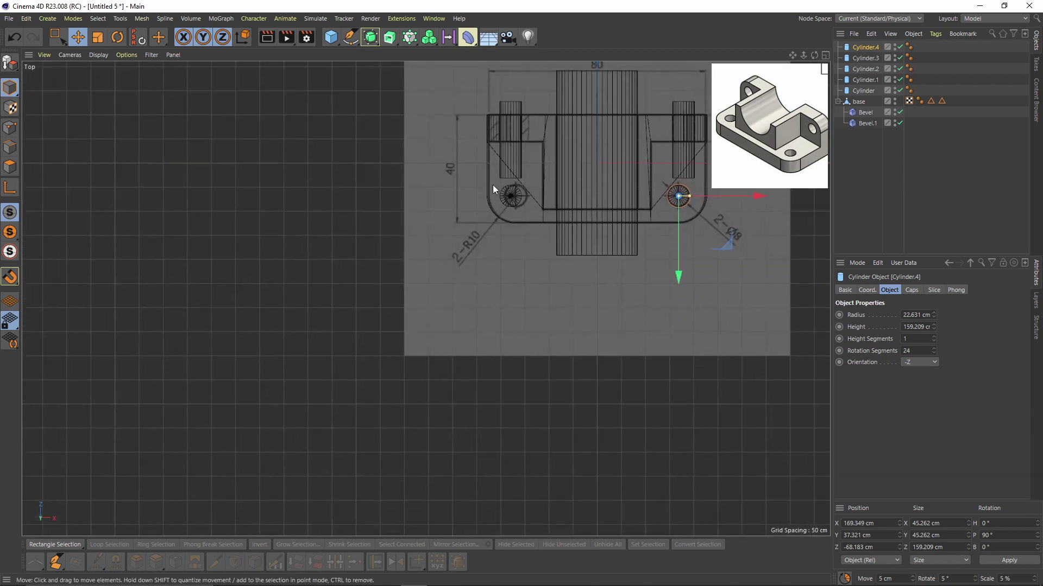
scroll(493, 184, up, 5)
click(571, 220)
drag(602, 220, 617, 220)
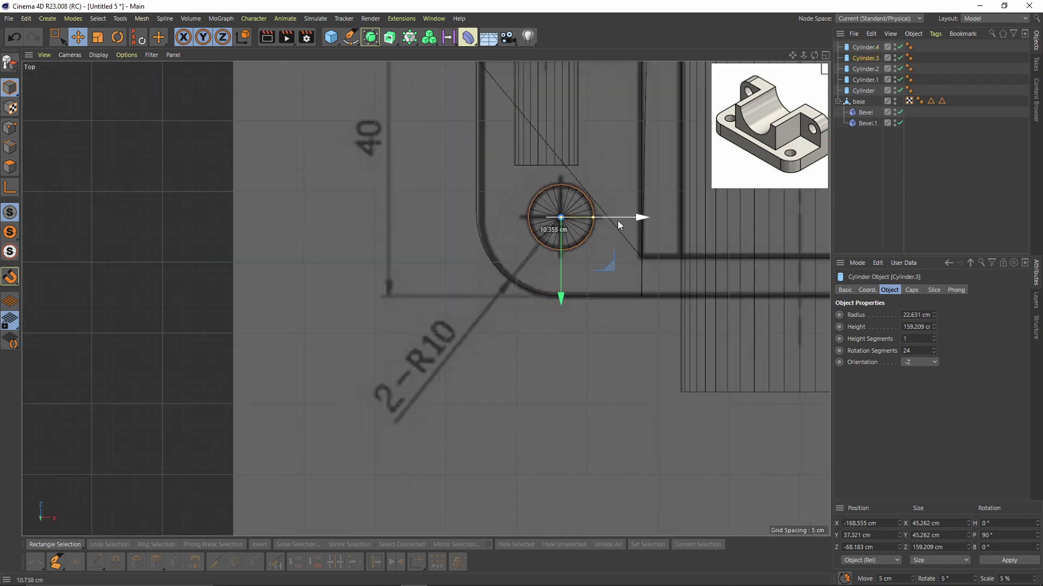
Lower the two upright cylinders to Y about -51 cm so they pass through the base plate
middle_click(618, 220)
middle_click(382, 217)
alt+drag(483, 233, 518, 286)
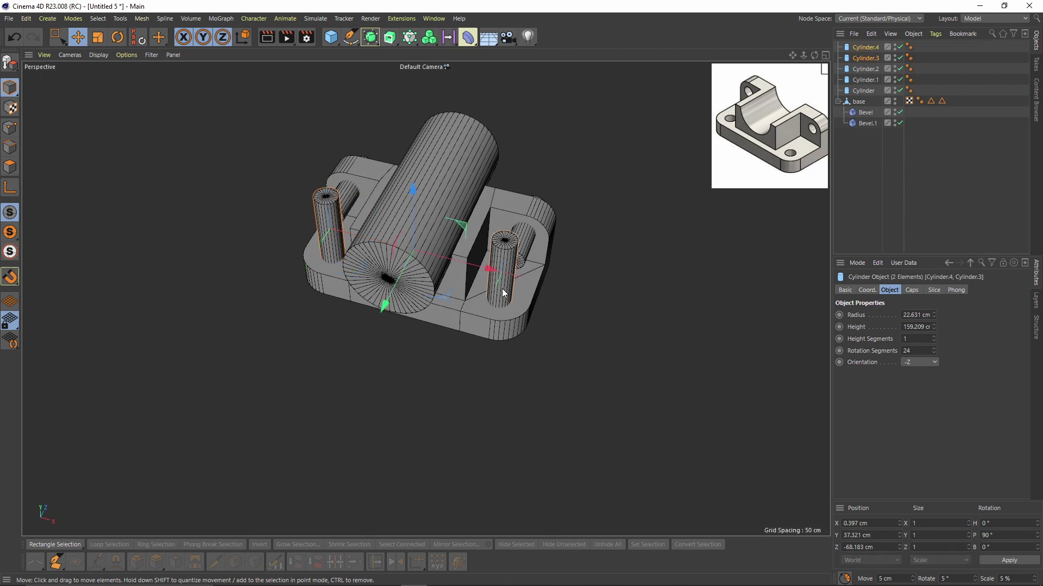
alt+drag(502, 289, 478, 266)
drag(414, 181, 430, 215)
alt+drag(555, 256, 529, 290)
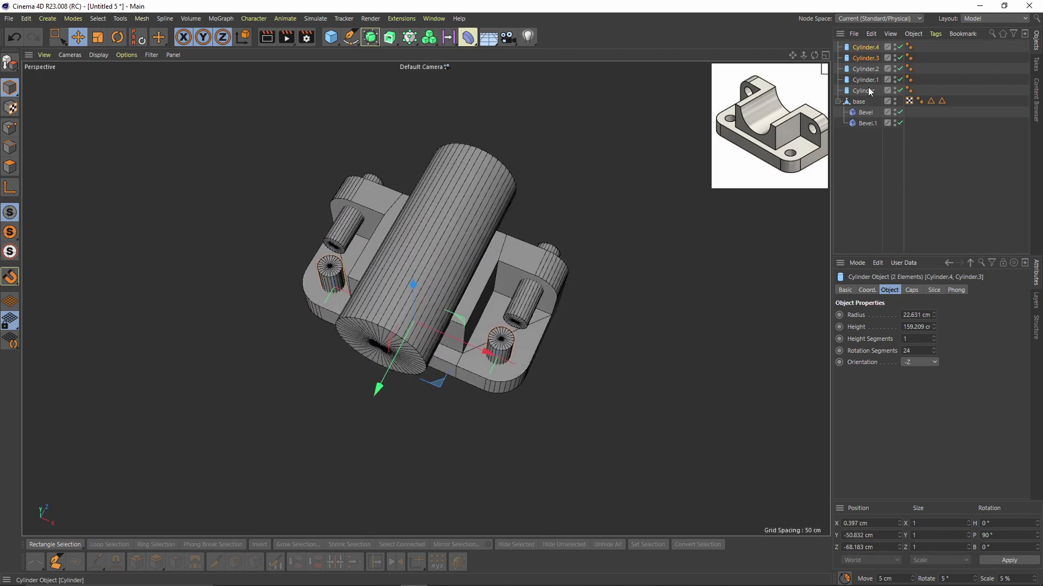
Select all five cylinders and group them under one Null
click(866, 90)
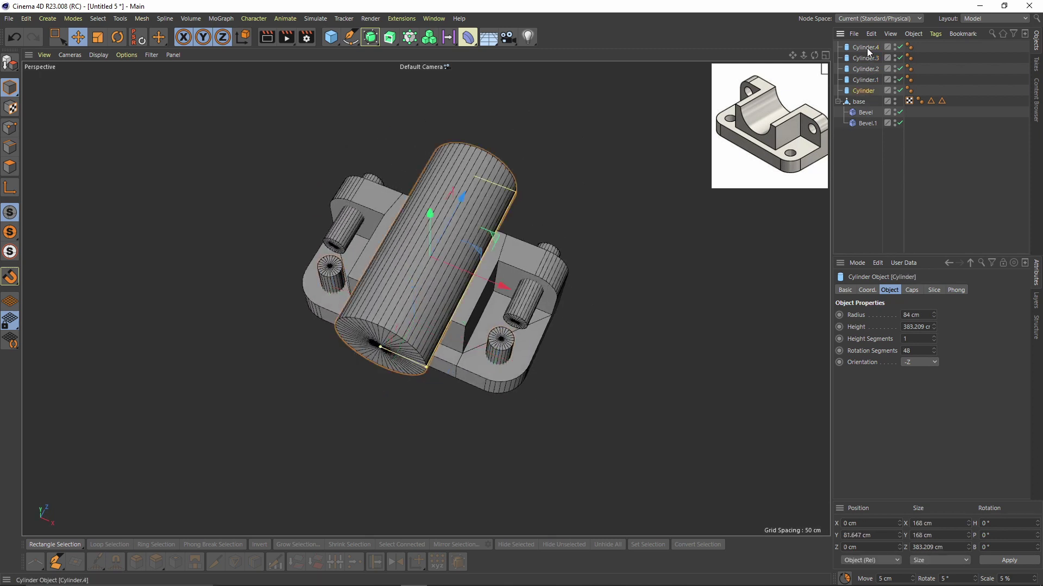
shift+click(867, 48)
alt+drag(640, 179, 669, 144)
key(alt+g)
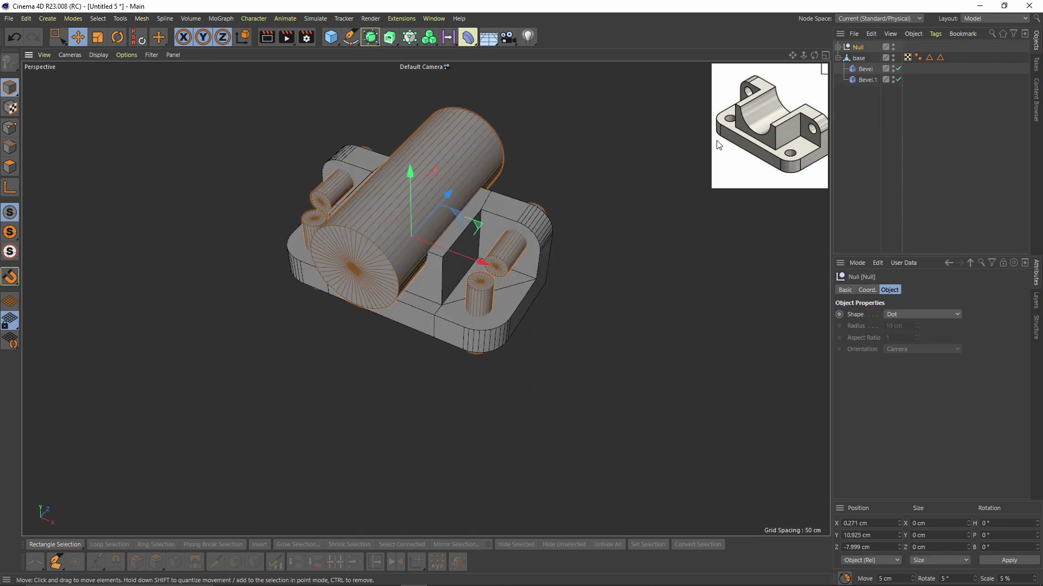
Add a Boole and nest the base and the cylinder group in it, subtracting the cylinders from the base
alt+drag(527, 193, 565, 189)
scroll(493, 194, up, 2)
click(837, 58)
drag(371, 40, 413, 110)
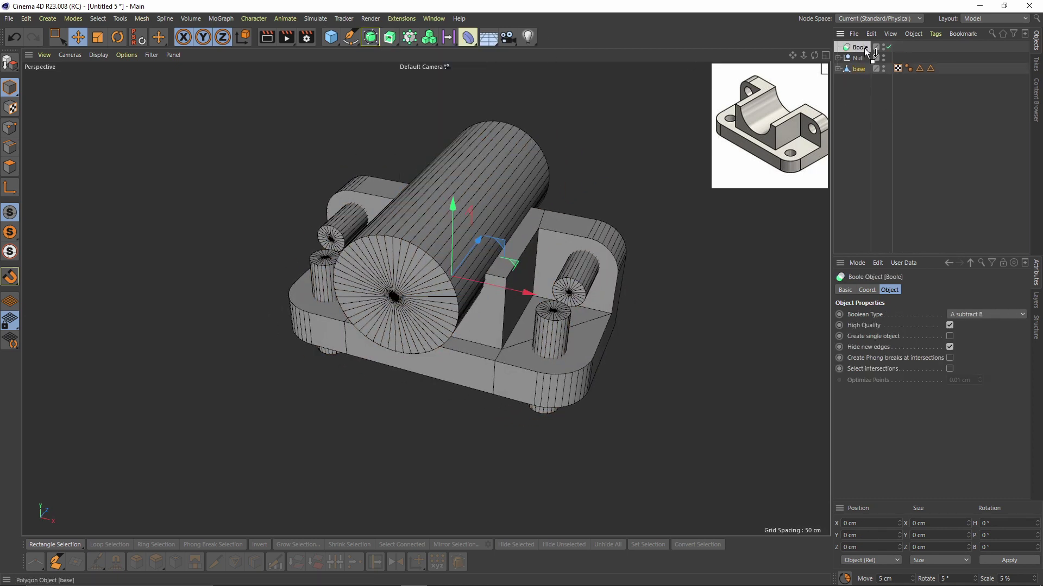
mouse_move(858, 68)
mouse_down()
mouse_move(847, 76)
mouse_move(864, 49)
mouse_move(864, 64)
mouse_up()
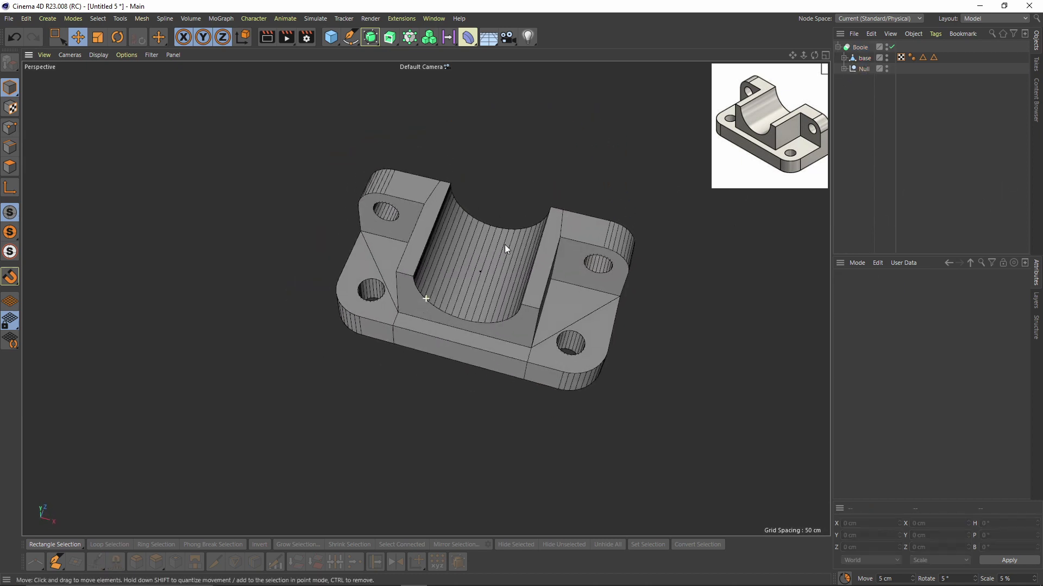
Enable Create single object on the Boole and collapse its hierarchy
alt+right_drag(445, 256, 492, 227)
alt+drag(481, 228, 461, 218)
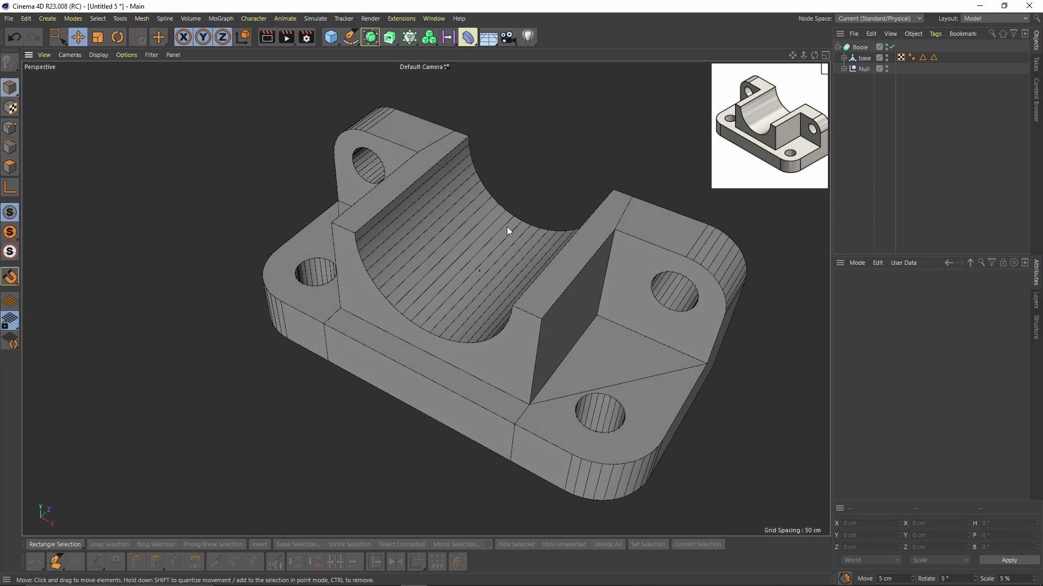
alt+middle_drag(507, 227, 492, 203)
alt+drag(516, 246, 526, 230)
alt+middle_drag(577, 250, 505, 224)
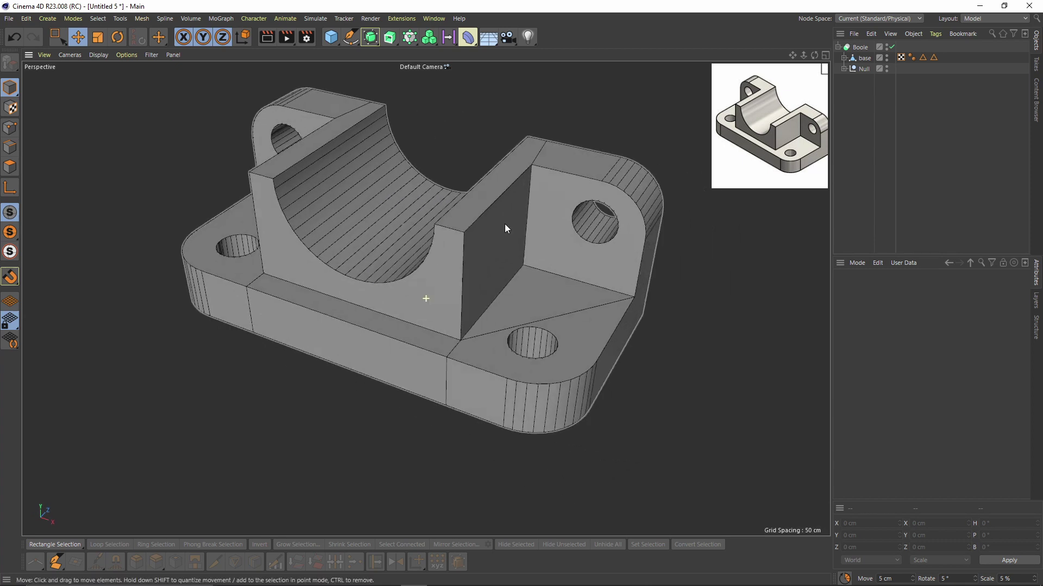
alt+drag(505, 227, 520, 244)
click(860, 46)
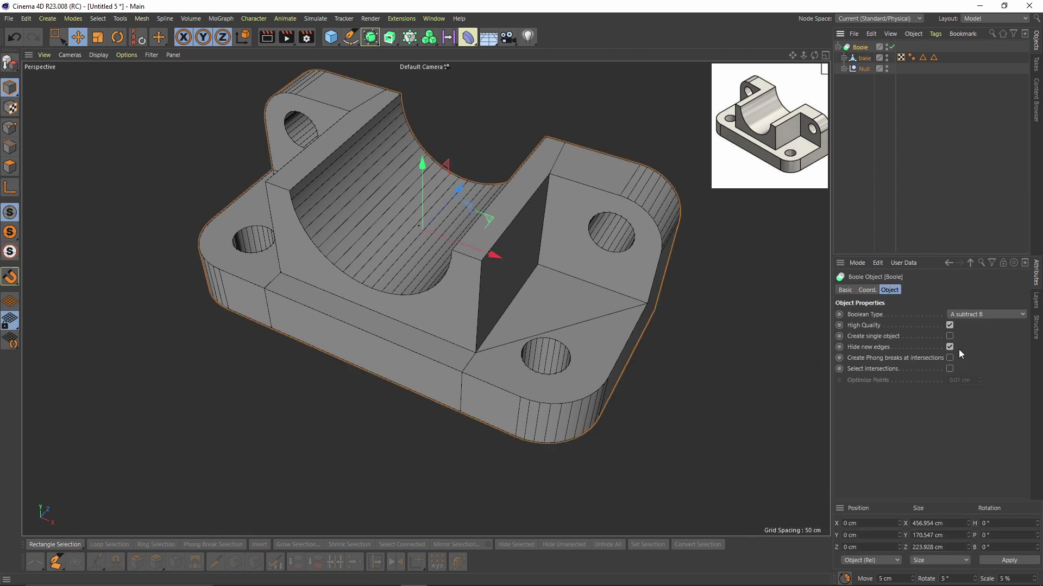
click(949, 336)
mouse_move(546, 279)
alt+mouse_down()
mouse_move(516, 293)
mouse_move(538, 301)
mouse_move(565, 285)
alt+mouse_up()
click(838, 46)
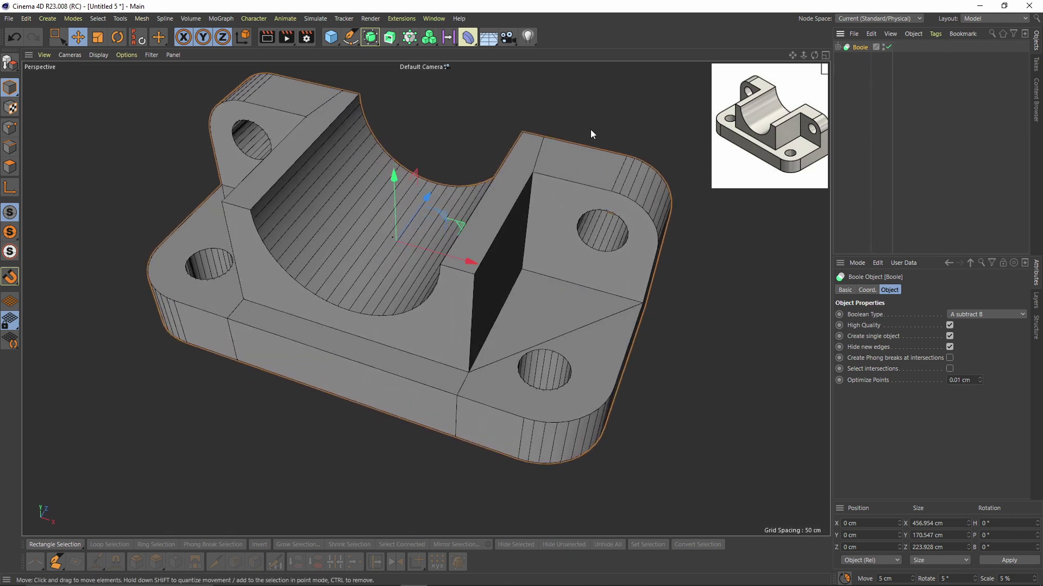
Add a Bevel deformer, group it with the Boole under one Null, and expand the new group
alt+drag(590, 129, 657, 187)
drag(883, 106, 847, 31)
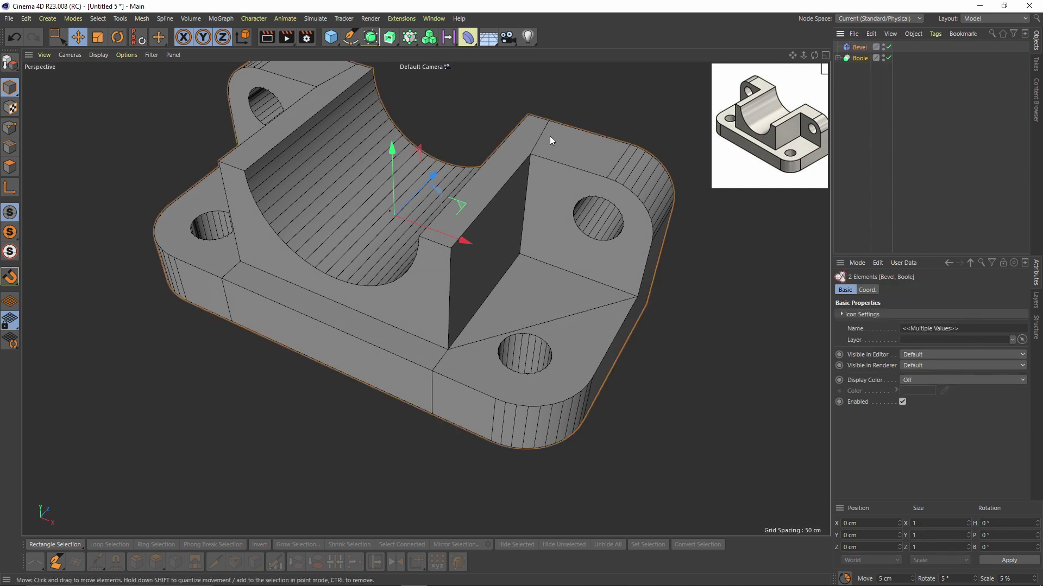
key(alt+g)
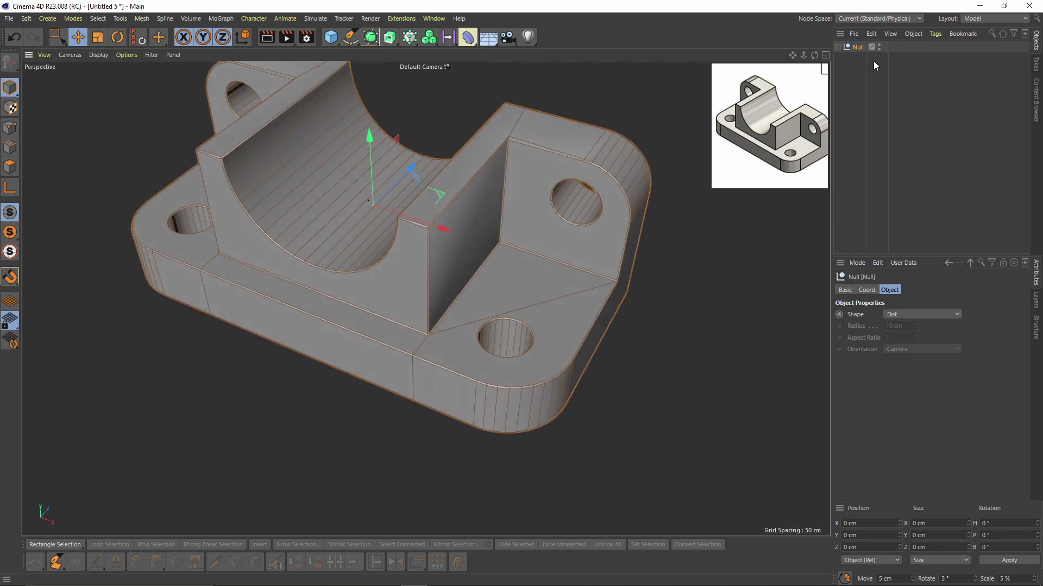
scroll(616, 195, up, 3)
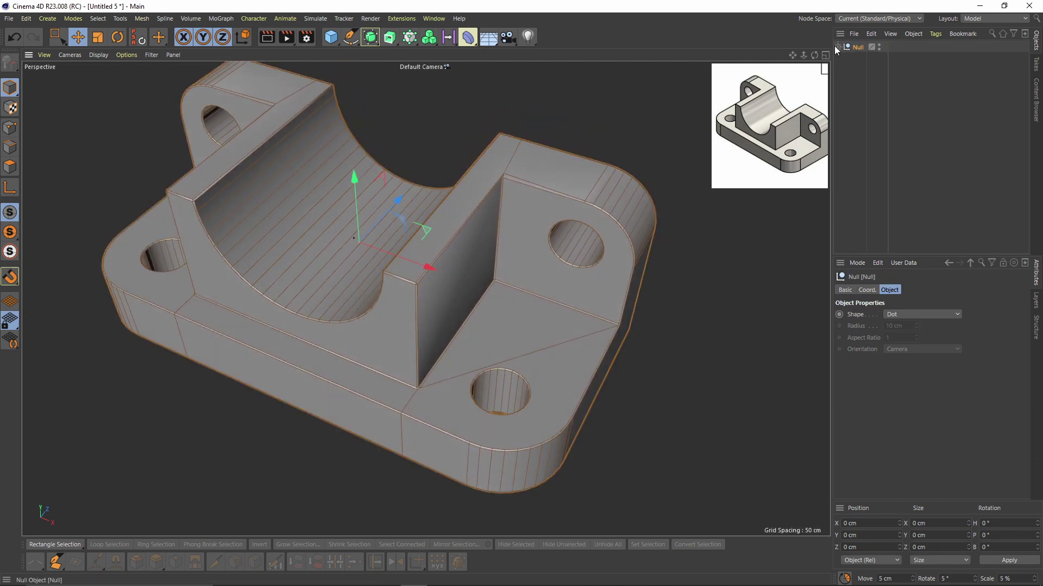
click(837, 47)
Examine the bevelled edges around the block corner, the wall holes and the rear face
alt+drag(621, 133, 558, 174)
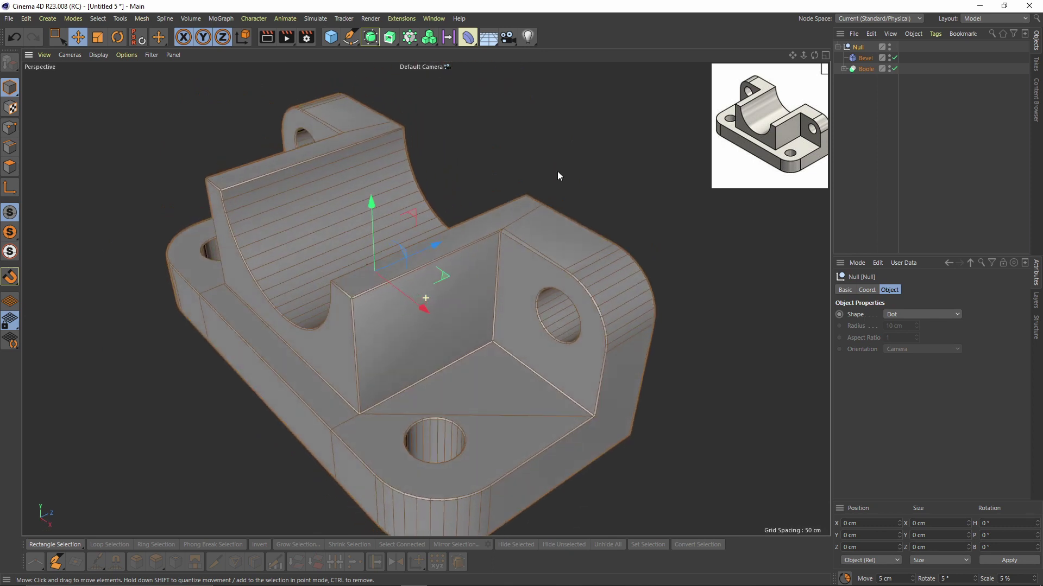
scroll(536, 206, up, 5)
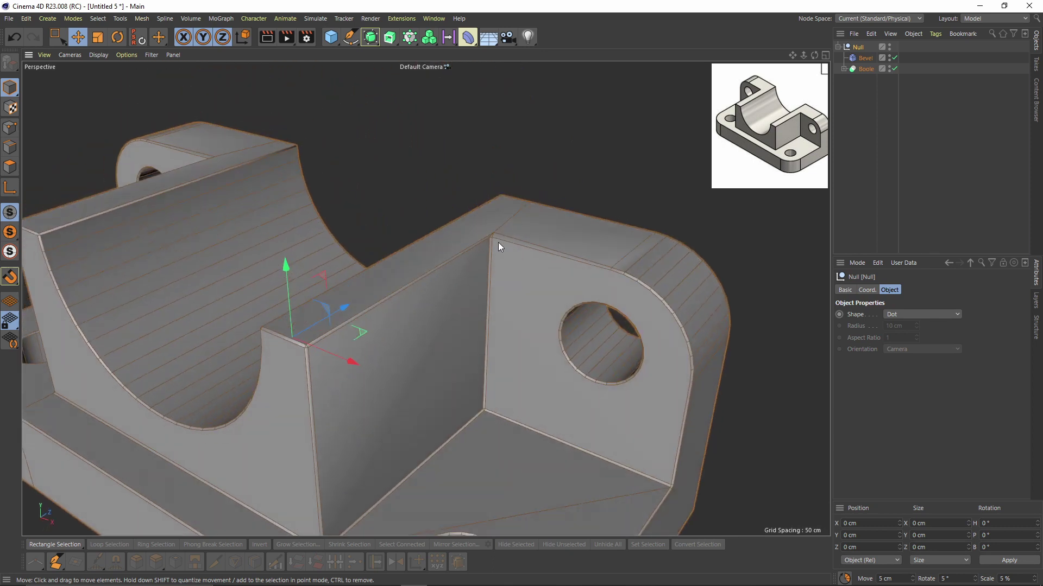
scroll(498, 242, up, 2)
alt+drag(516, 254, 509, 299)
alt+drag(556, 223, 359, 272)
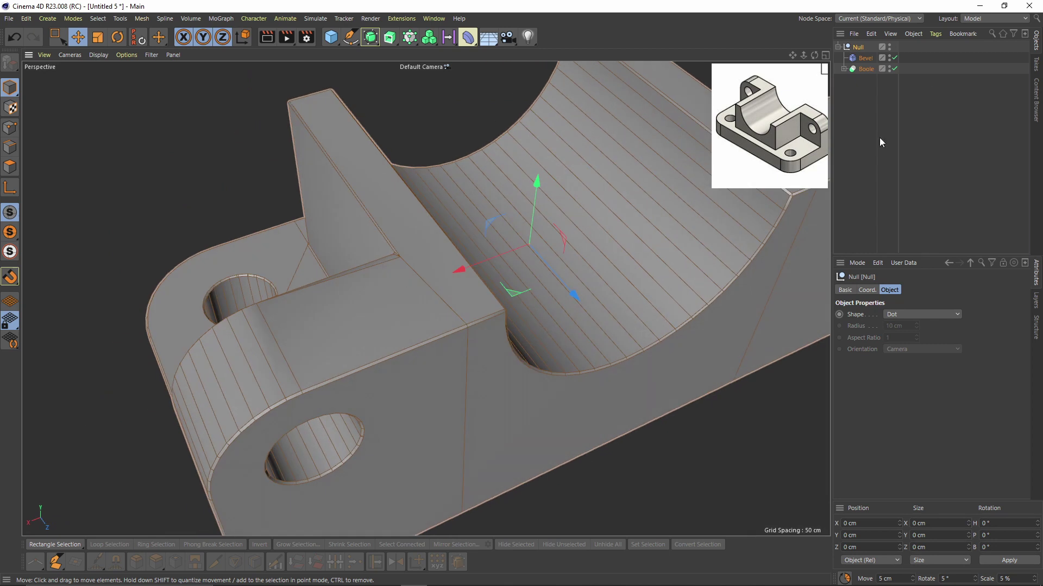
Disable the Bevel deformer and slide the base's point beside the near saddle edge by about 9.4% to the cut's rim
click(844, 68)
click(897, 58)
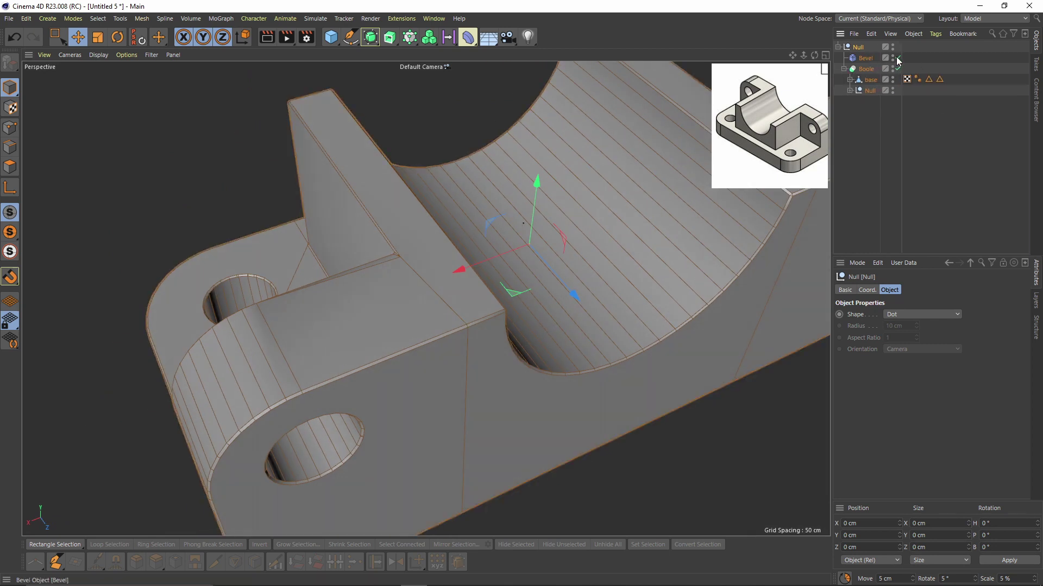
click(869, 80)
click(10, 127)
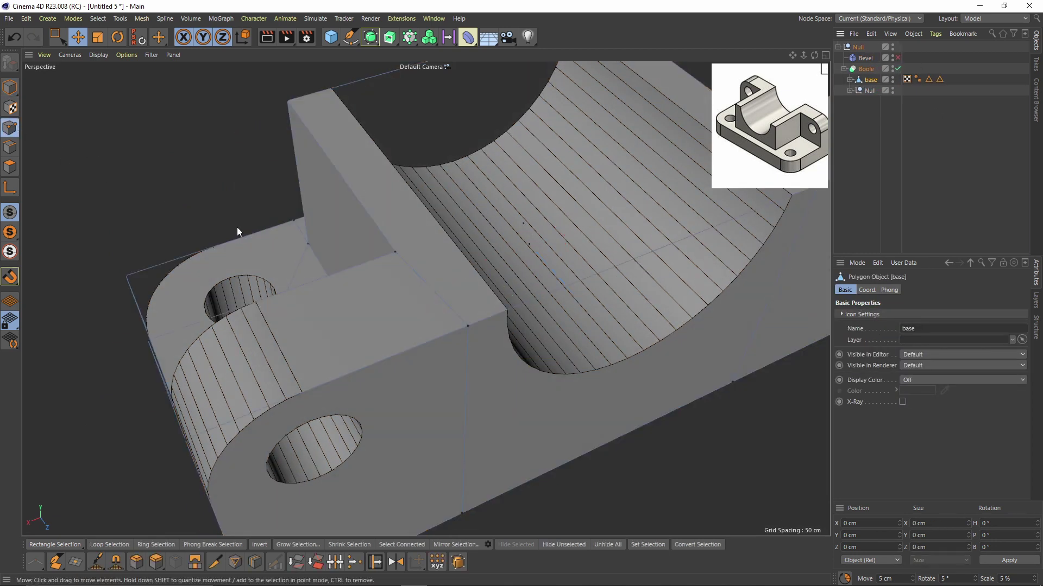
right_click(480, 297)
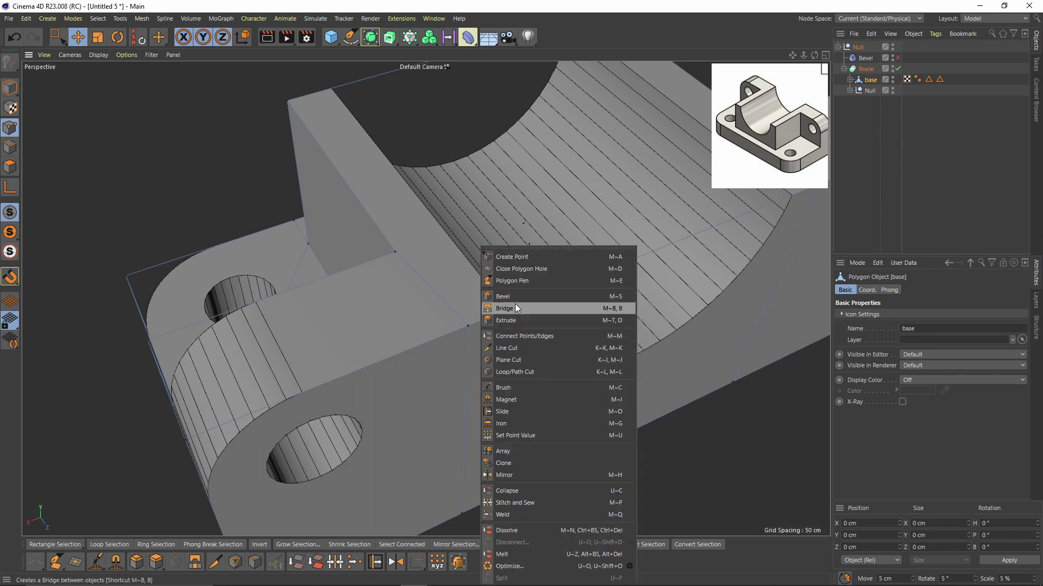
click(519, 415)
scroll(429, 281, up, 3)
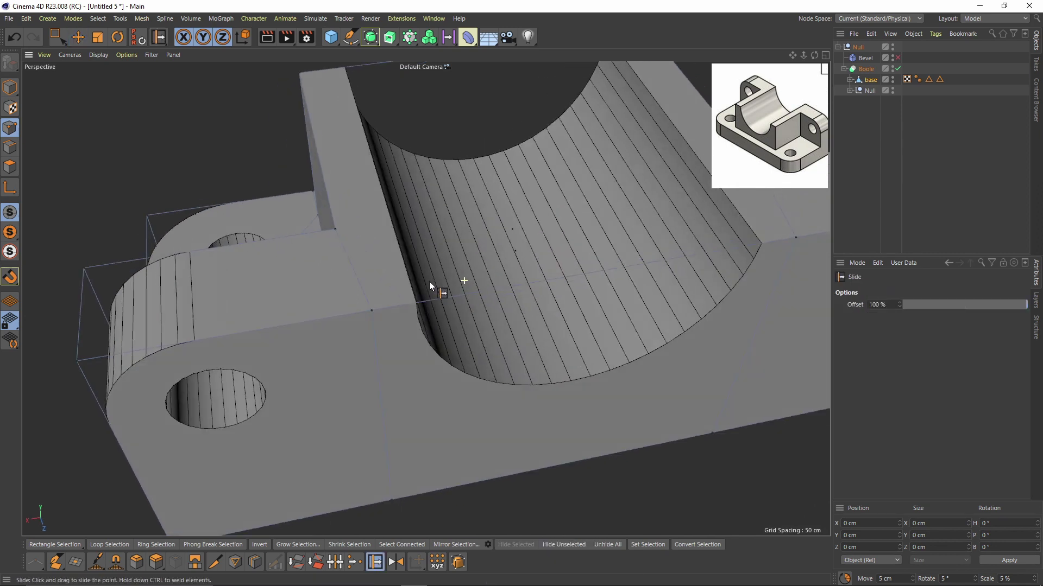
drag(384, 307, 409, 308)
scroll(409, 308, down, 2)
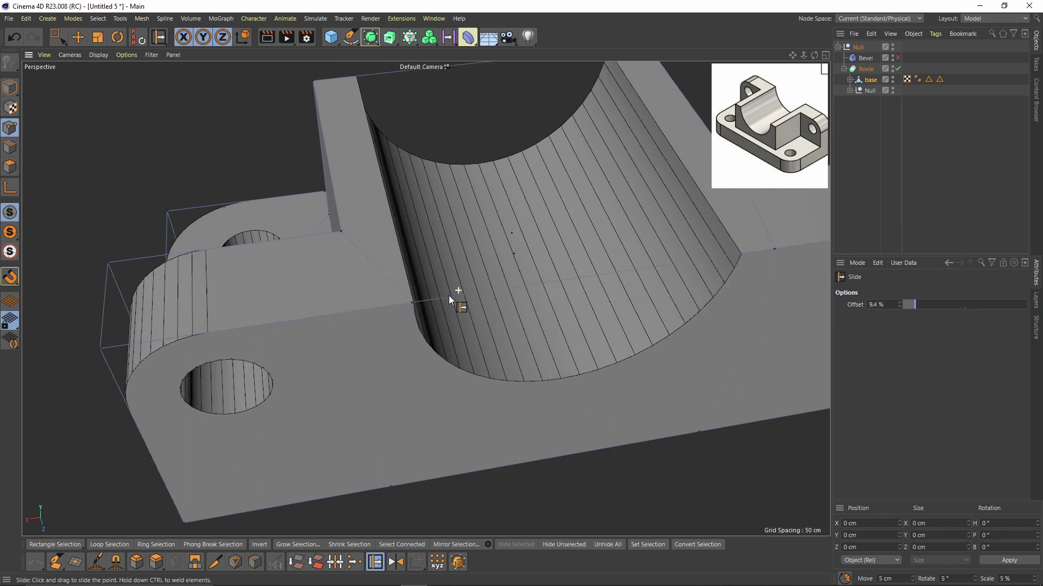
Slide the matching base point on the saddle's opposite side by 10% to the cut's rim and re-enable the Bevel deformer
alt+middle_drag(448, 296, 375, 313)
alt+drag(374, 312, 388, 296)
drag(593, 263, 636, 239)
click(898, 58)
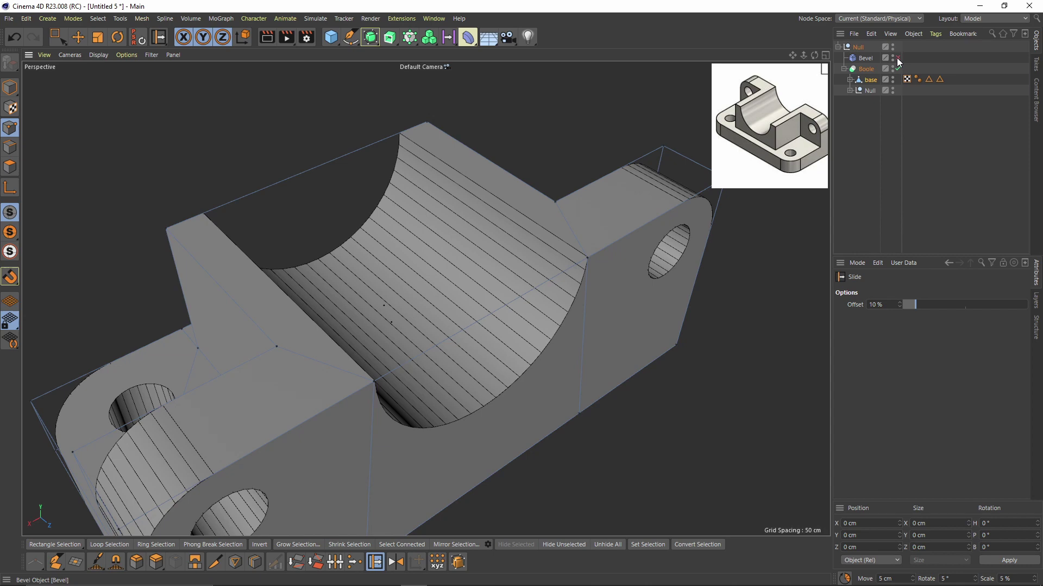
Set the Bevel deformer's offset to 2 cm and its subdivision to 3
alt+drag(429, 331, 459, 285)
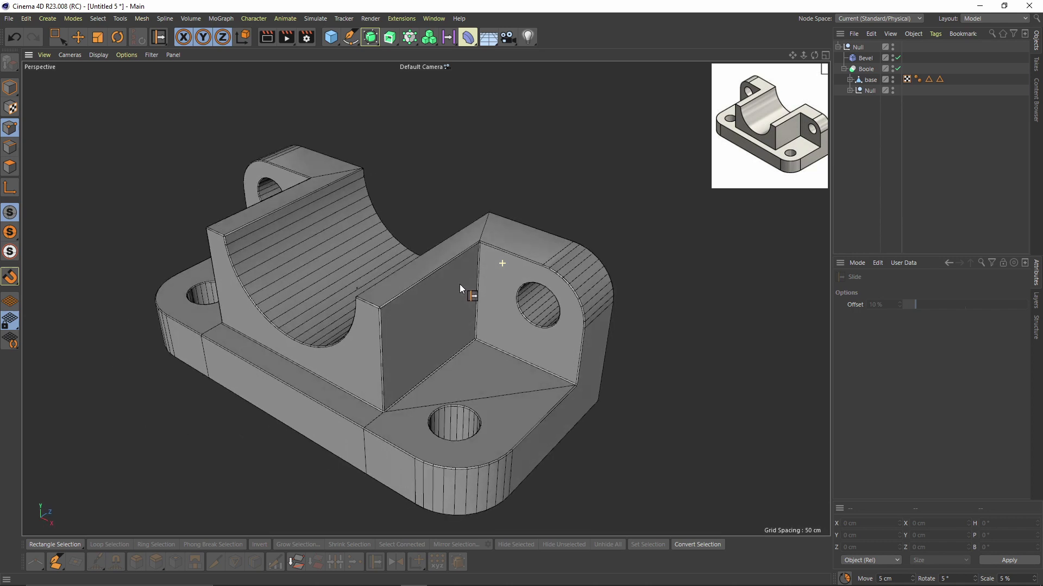
alt+right_drag(426, 298, 539, 258)
alt+drag(540, 258, 595, 266)
click(865, 57)
alt+drag(564, 209, 548, 232)
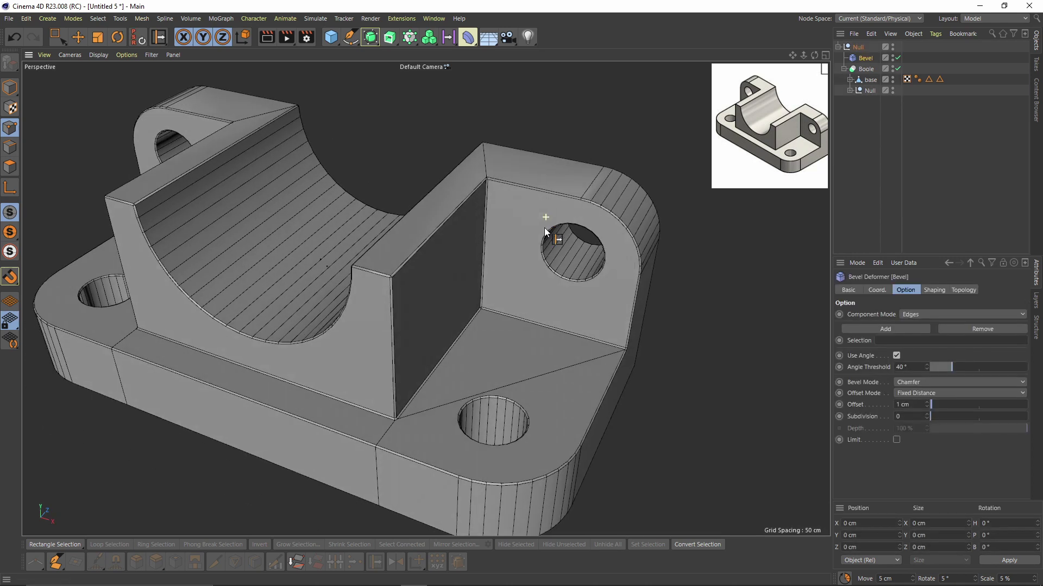
click(916, 404)
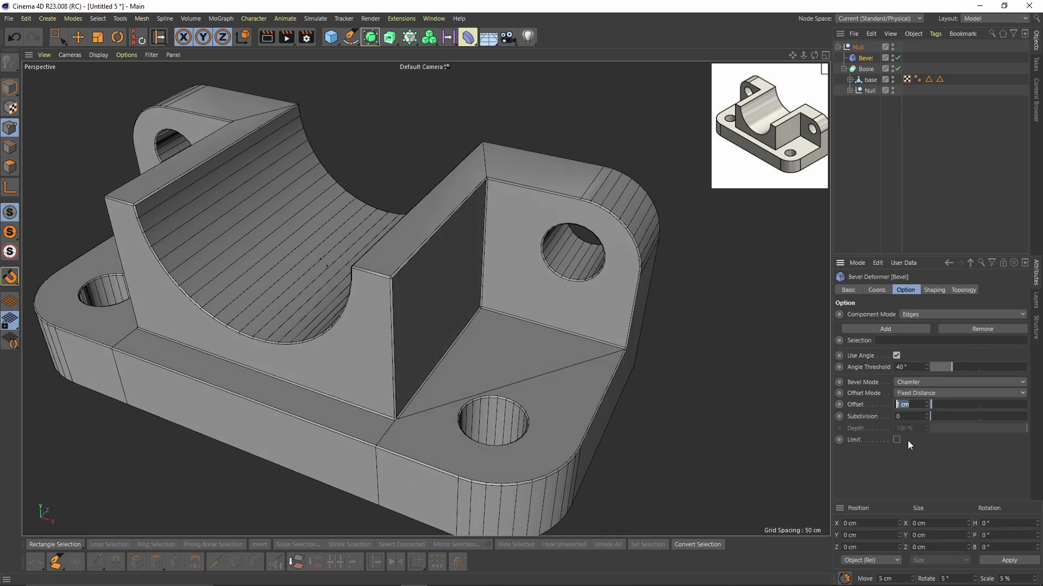
text(2)
key(Return)
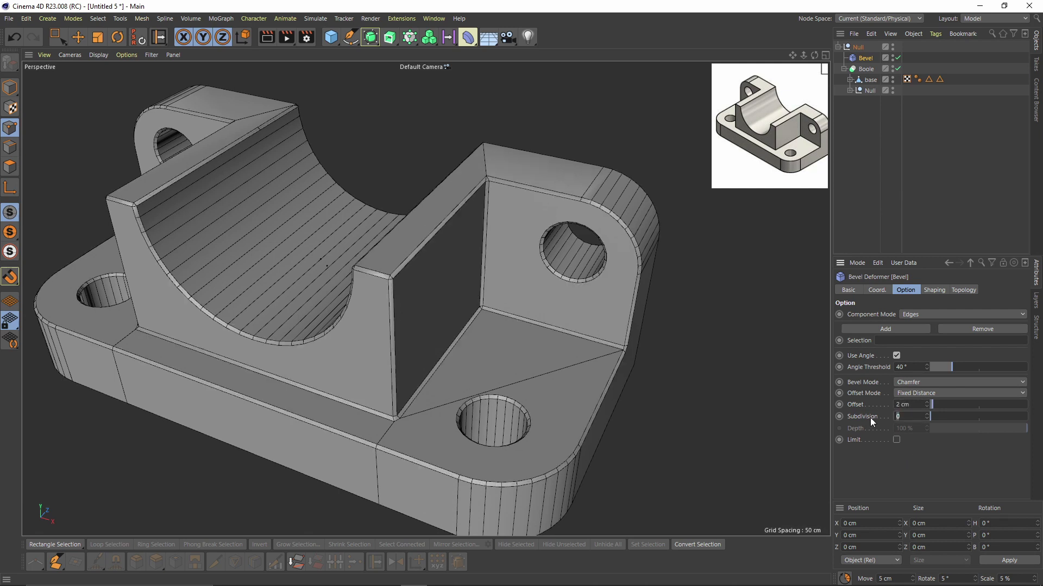
text(3)
key(Return)
Create a new material, assign it to the Boole object, and close the material manager
alt+drag(565, 326, 324, 201)
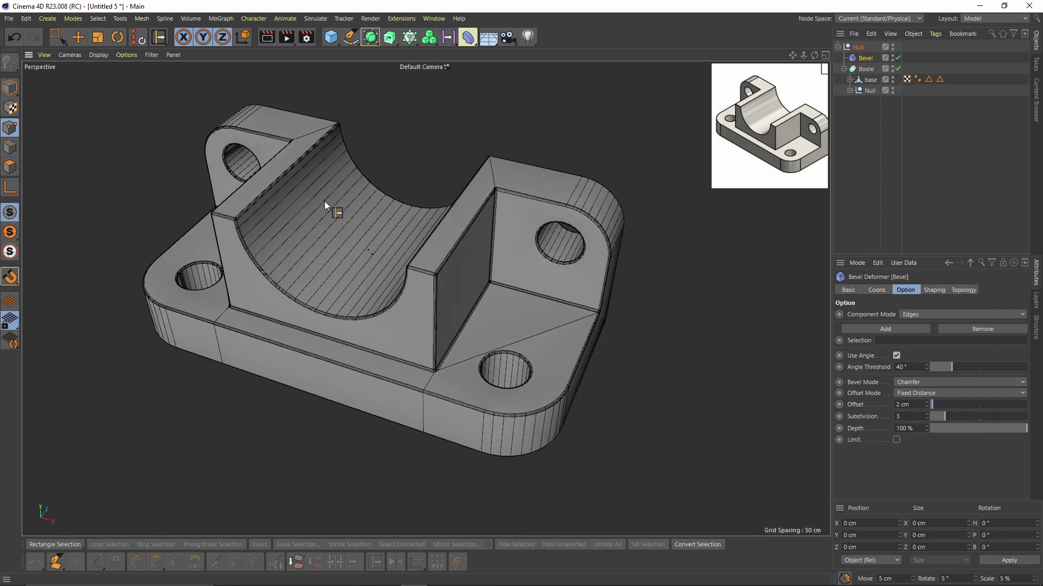
alt+drag(533, 279, 484, 246)
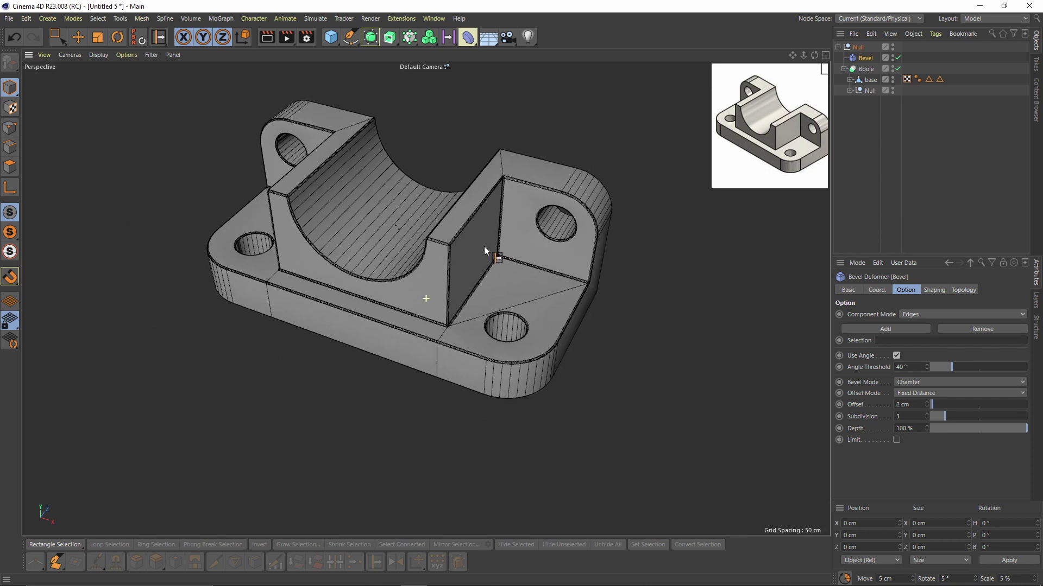
click(434, 18)
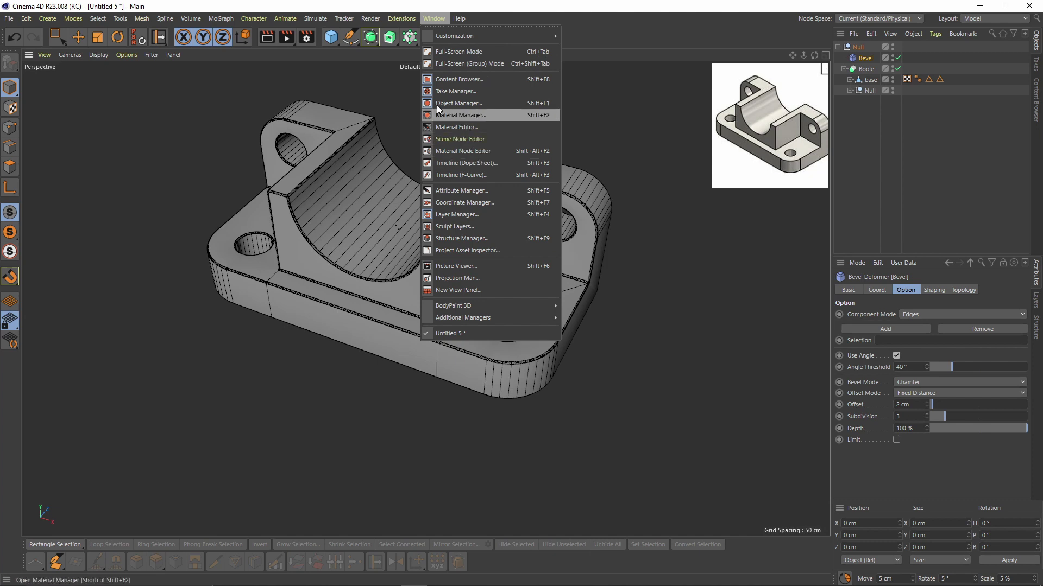
click(465, 116)
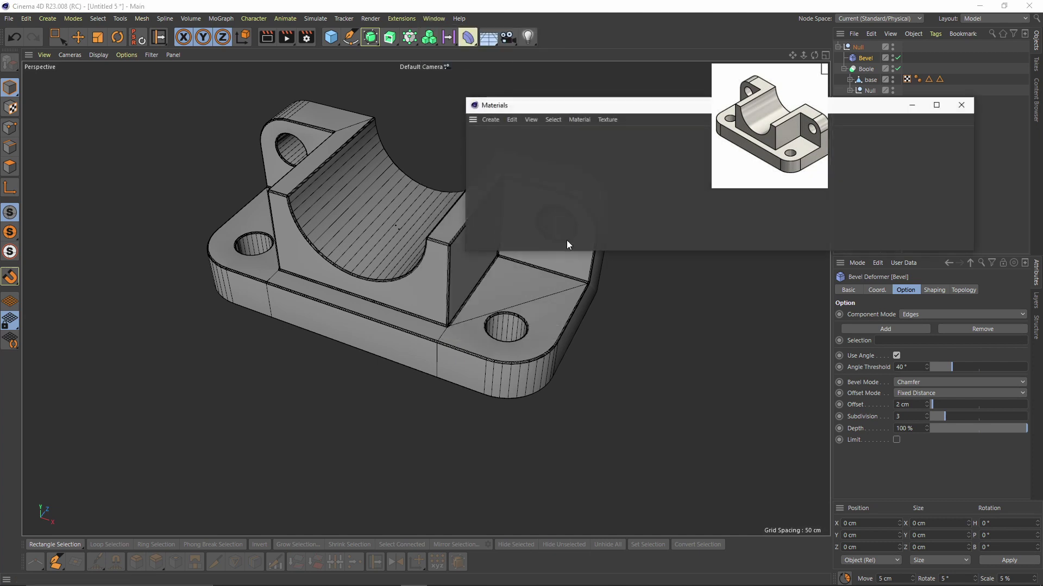
double_click(677, 202)
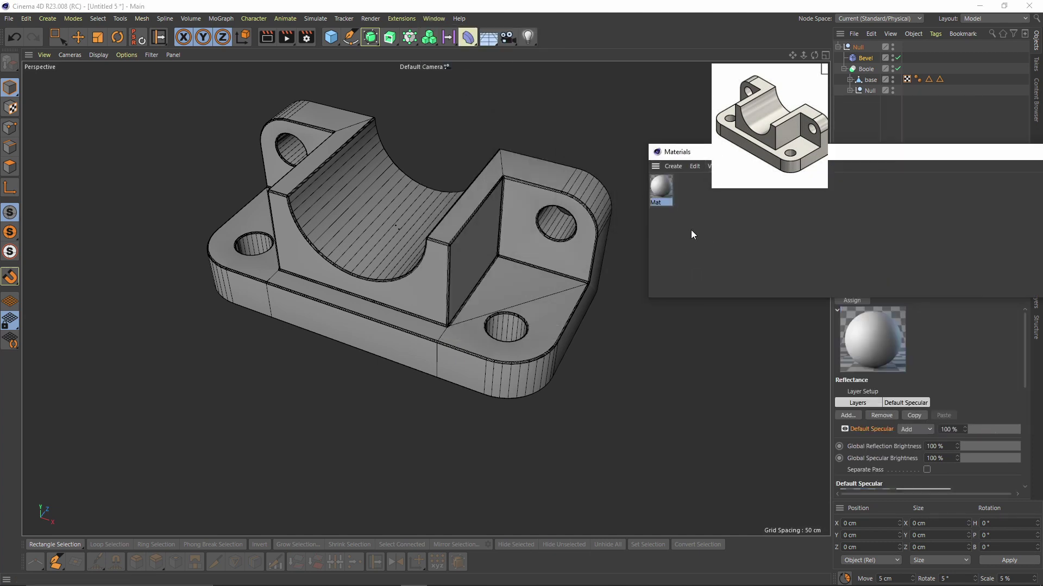
drag(665, 190, 509, 229)
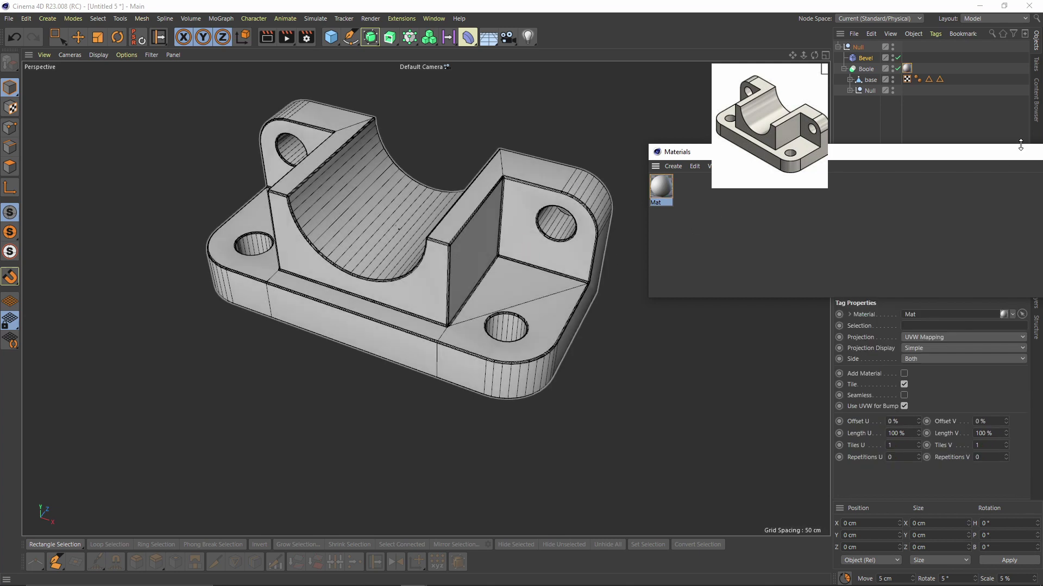
drag(1020, 151, 847, 179)
click(972, 180)
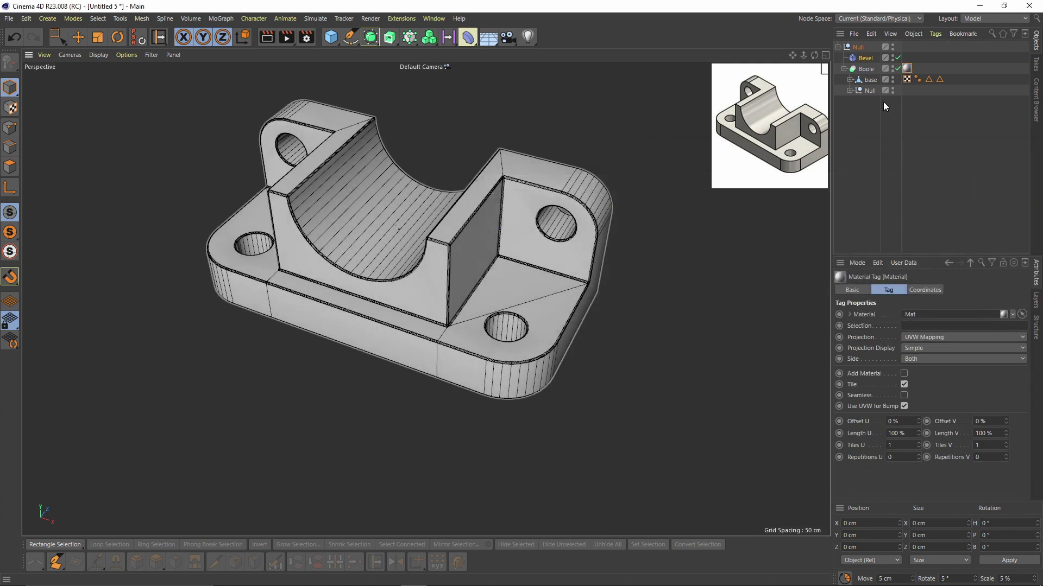
Add a GGX reflection layer to the material and lower its reflection strength to 55%
double_click(906, 70)
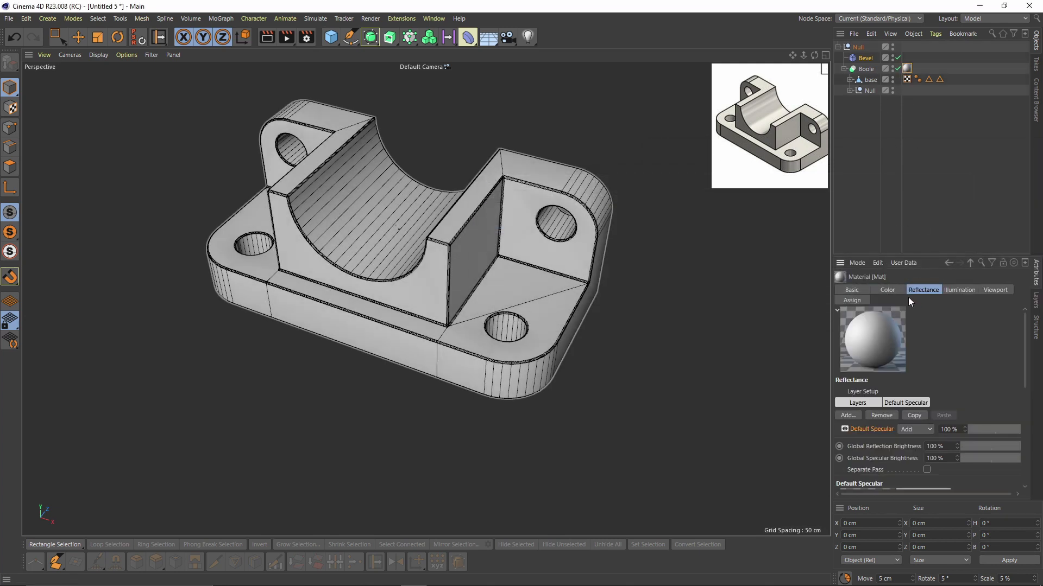
click(846, 417)
click(871, 430)
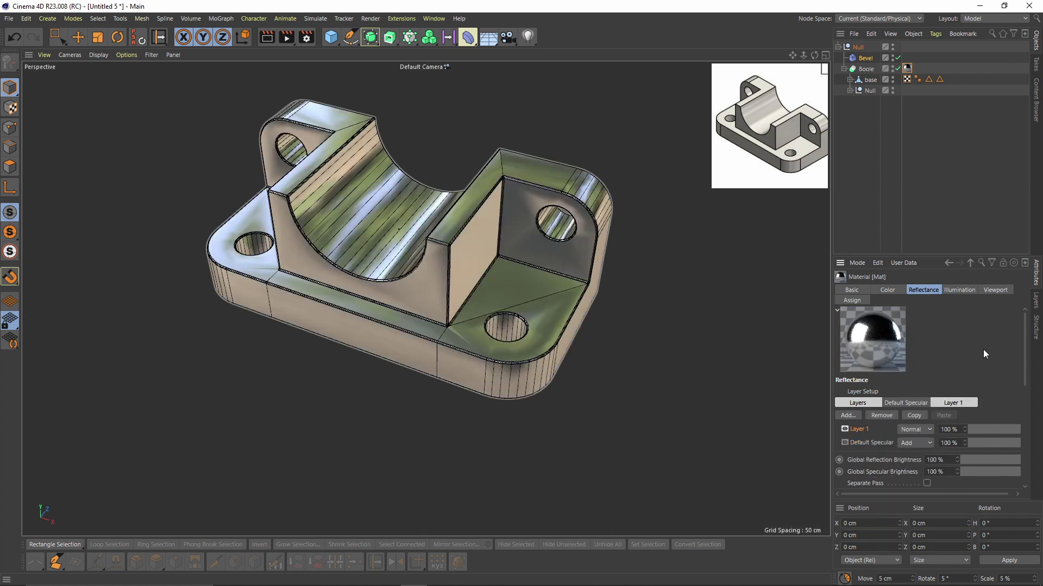
scroll(982, 360, down, 3)
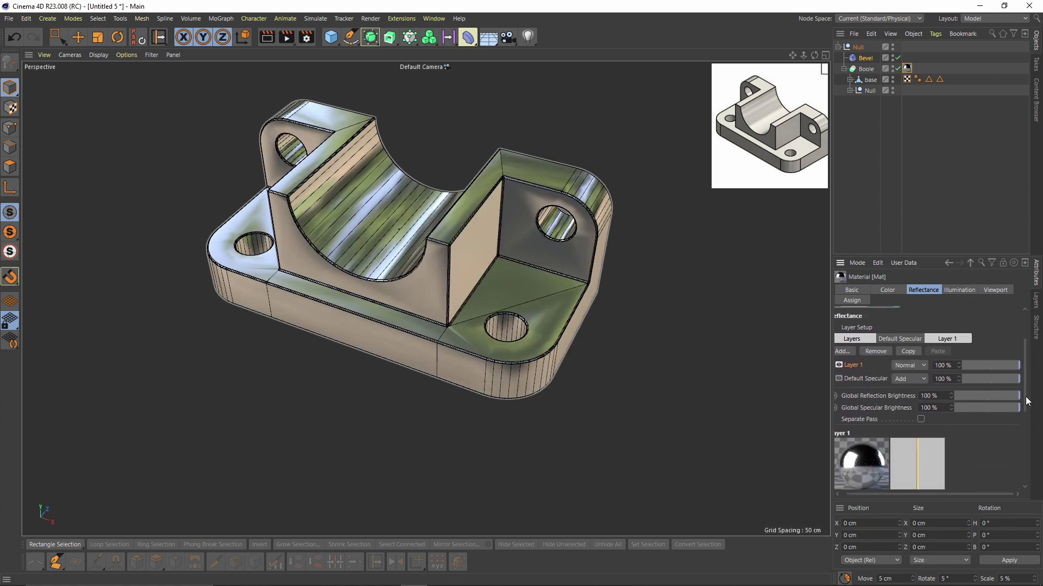
scroll(1026, 402, down, 6)
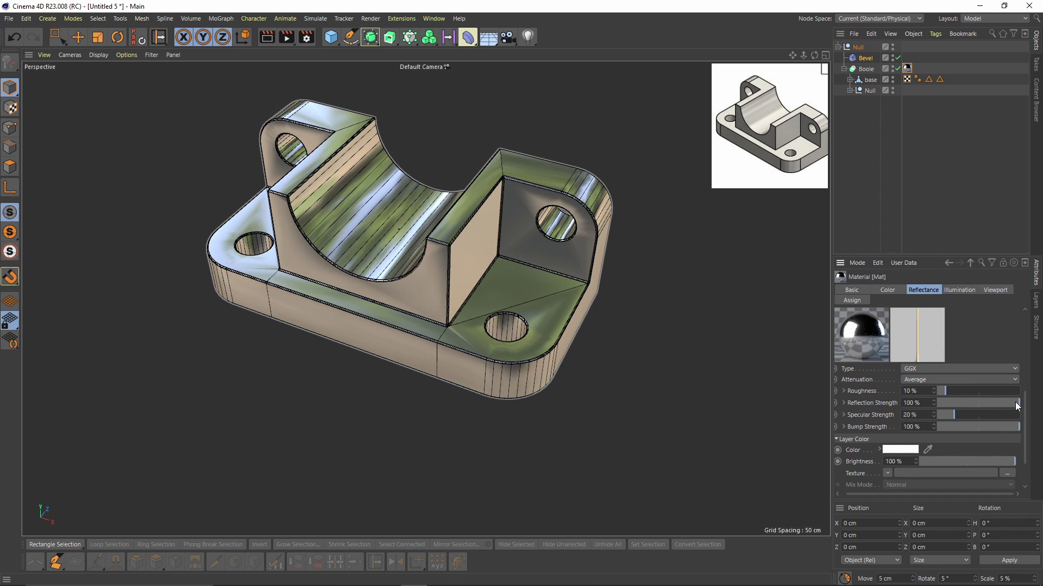
drag(1017, 406, 983, 401)
scroll(558, 334, up, 3)
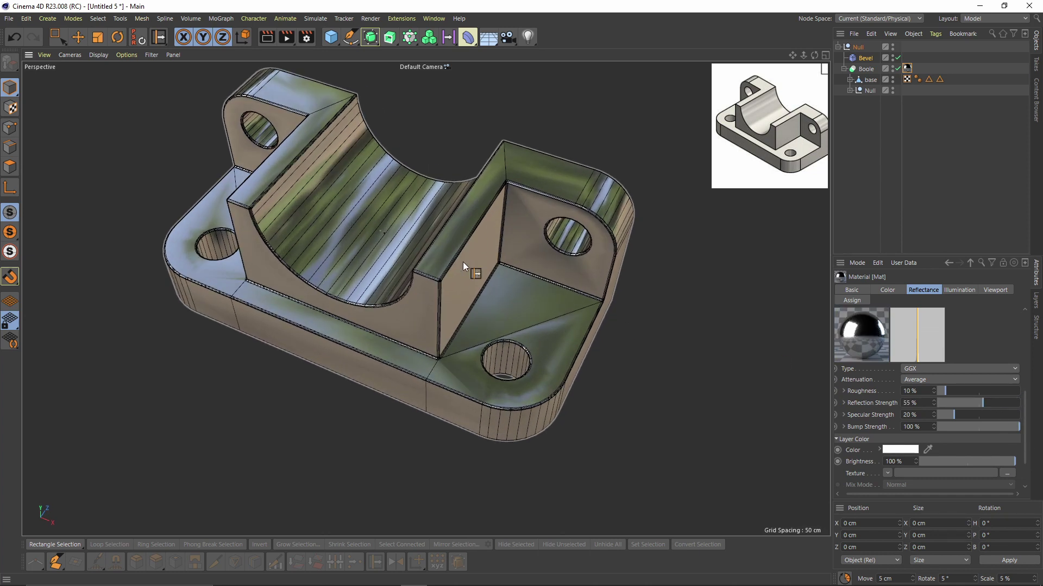
Move the Bevel deformer about 74.5 cm along the Z axis with the Move tool
click(78, 36)
alt+drag(597, 256, 577, 207)
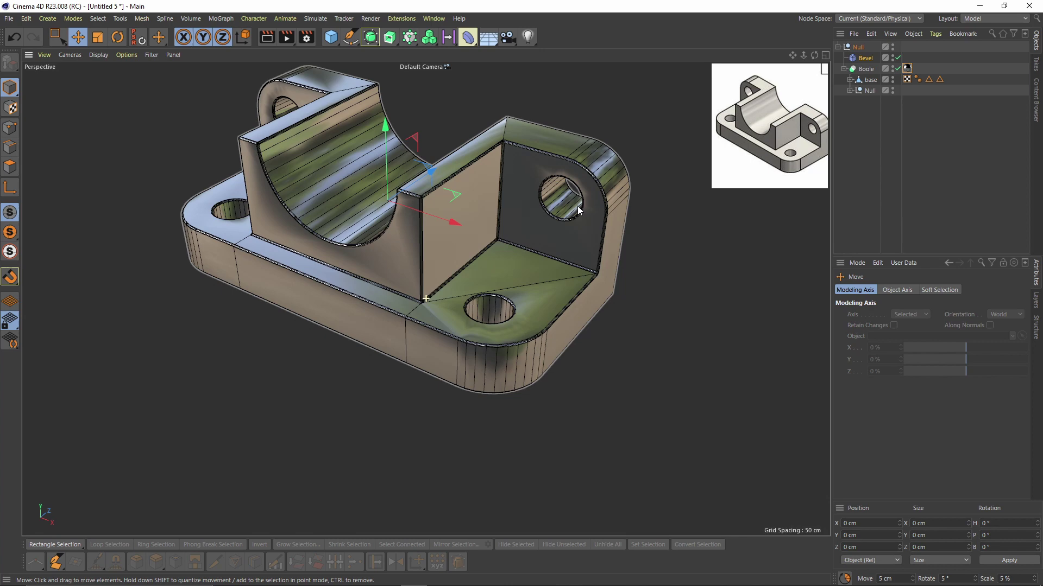
scroll(579, 210, up, 8)
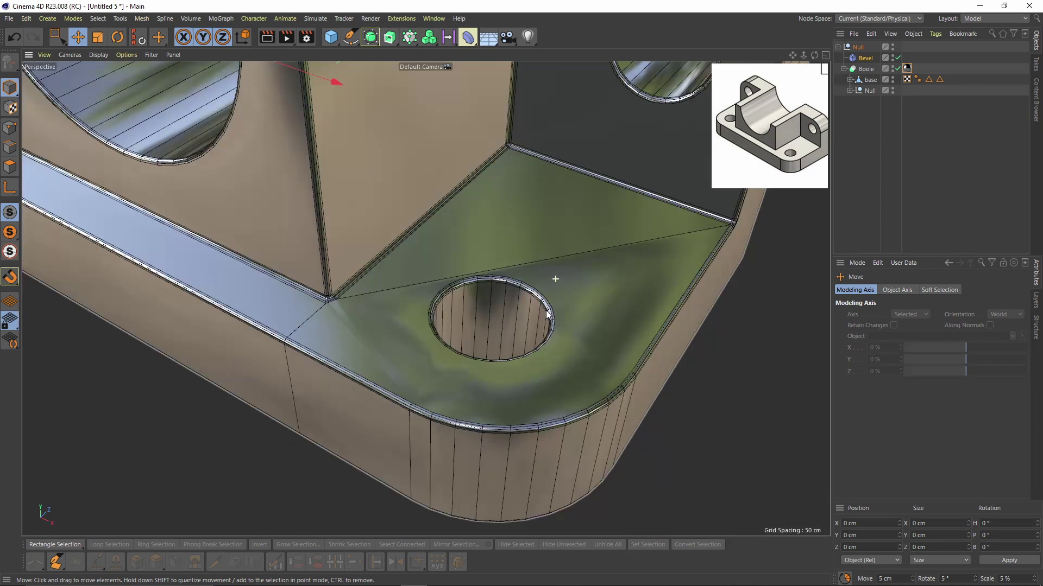
alt+drag(546, 314, 501, 282)
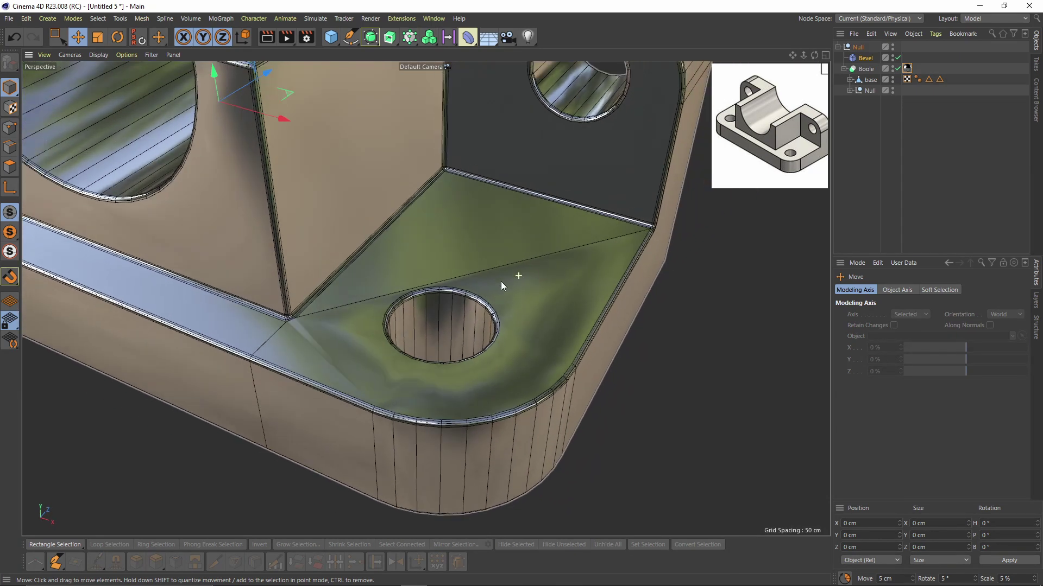
scroll(434, 305, down, 8)
alt+drag(434, 305, 325, 229)
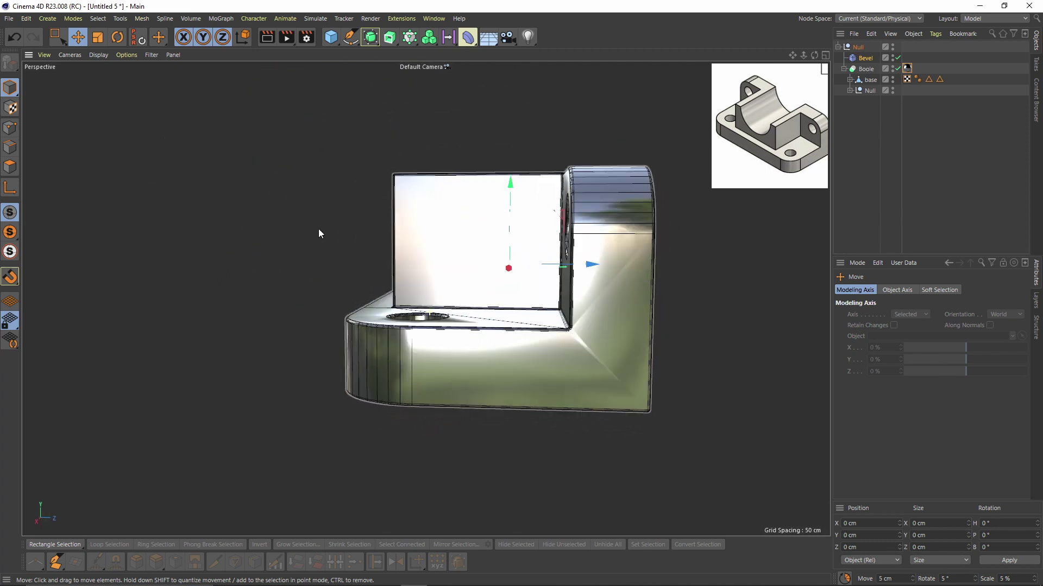
drag(582, 268, 666, 270)
alt+drag(426, 299, 543, 279)
Collapse the Boole hierarchy and enable Phong Break Rounding in the Bevel deformer's topology settings
click(865, 58)
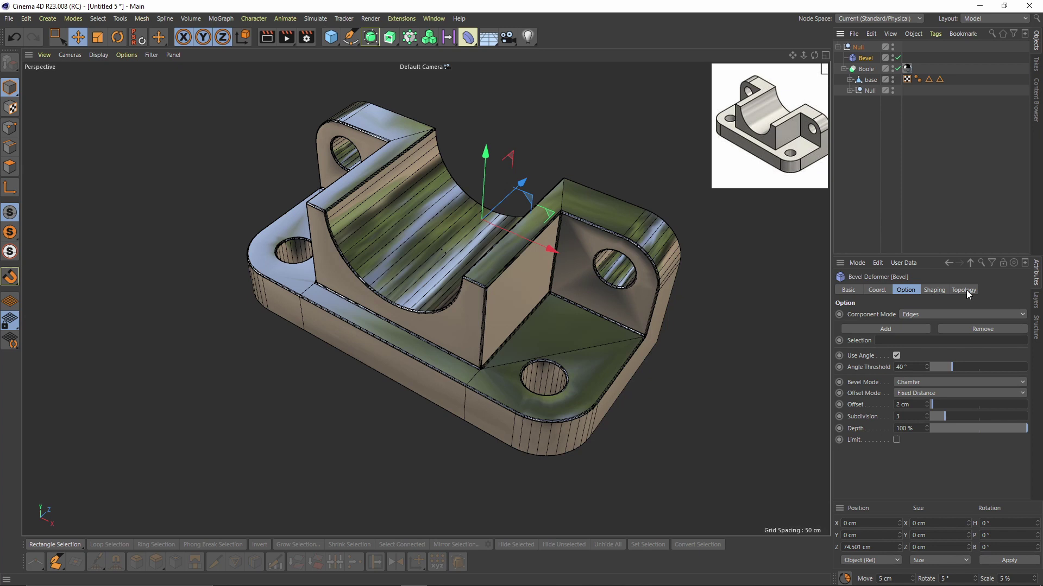
click(843, 69)
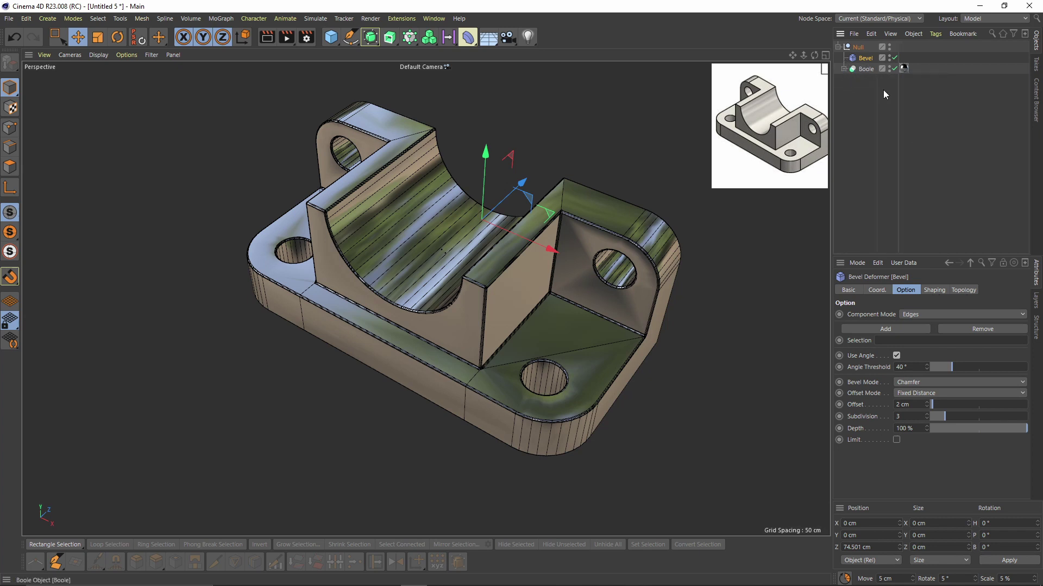
click(965, 291)
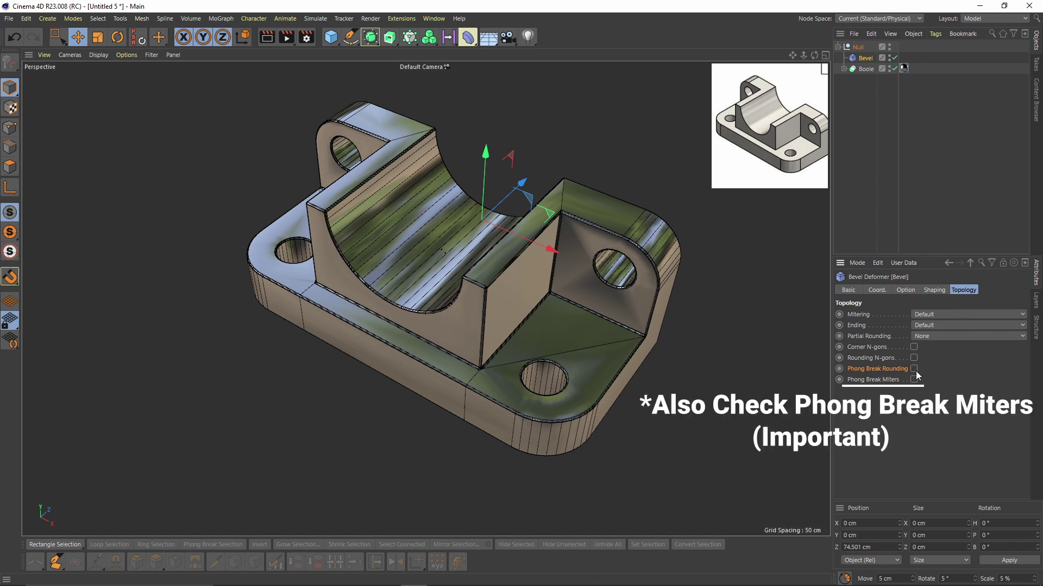
click(914, 368)
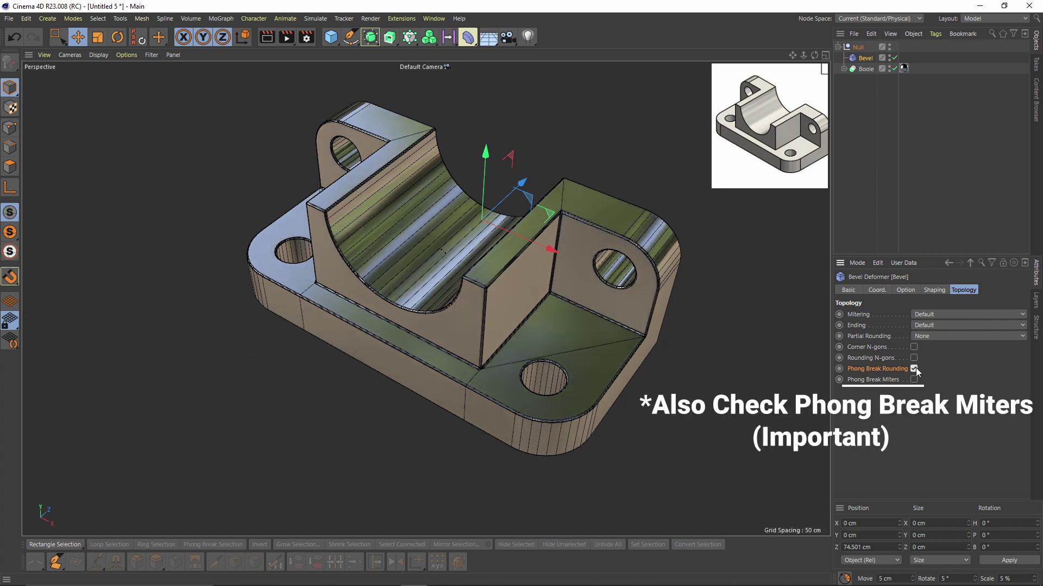
Examine the bracket's reflective surfaces and bevelled edges from several angles, with the wireframe lines hidden
mouse_move(569, 315)
alt+mouse_down()
mouse_move(535, 308)
mouse_move(634, 324)
mouse_move(636, 345)
mouse_move(582, 291)
mouse_move(605, 279)
mouse_move(566, 280)
mouse_move(560, 317)
mouse_move(500, 330)
mouse_move(500, 310)
alt+mouse_up()
scroll(566, 279, up, 2)
click(856, 206)
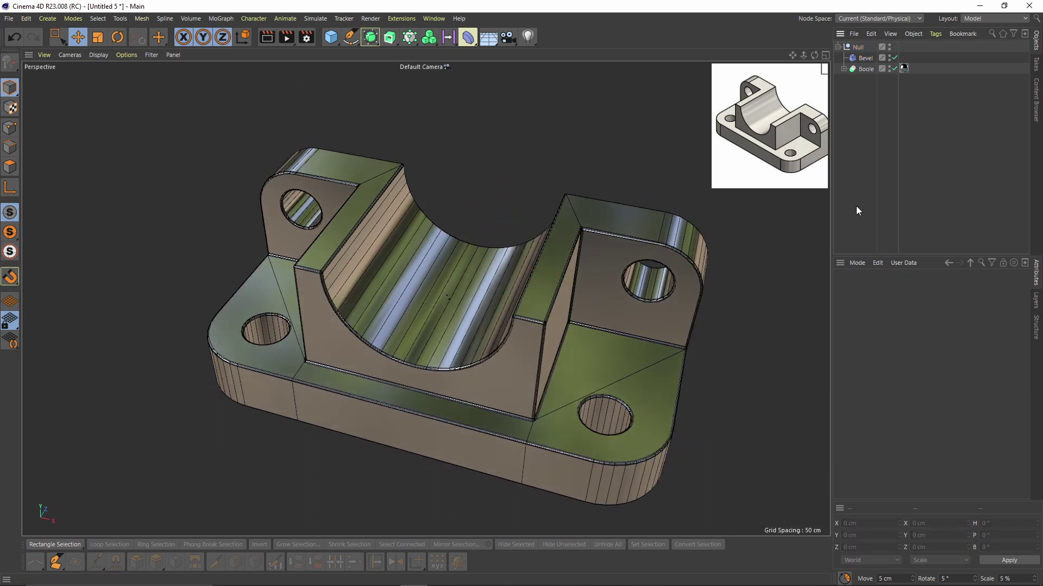
alt+drag(666, 287, 587, 255)
alt+middle_drag(682, 245, 690, 253)
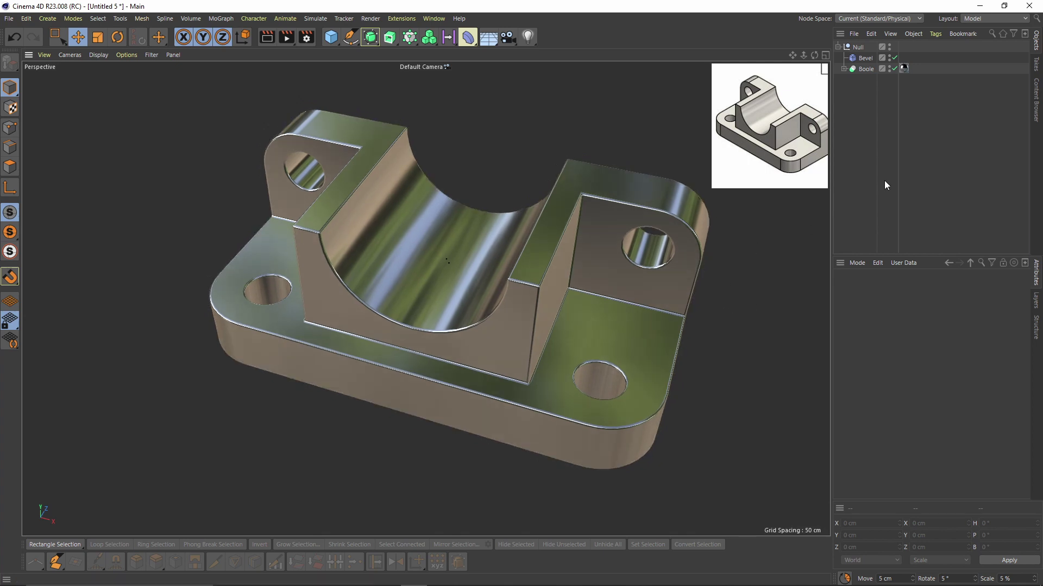
click(864, 58)
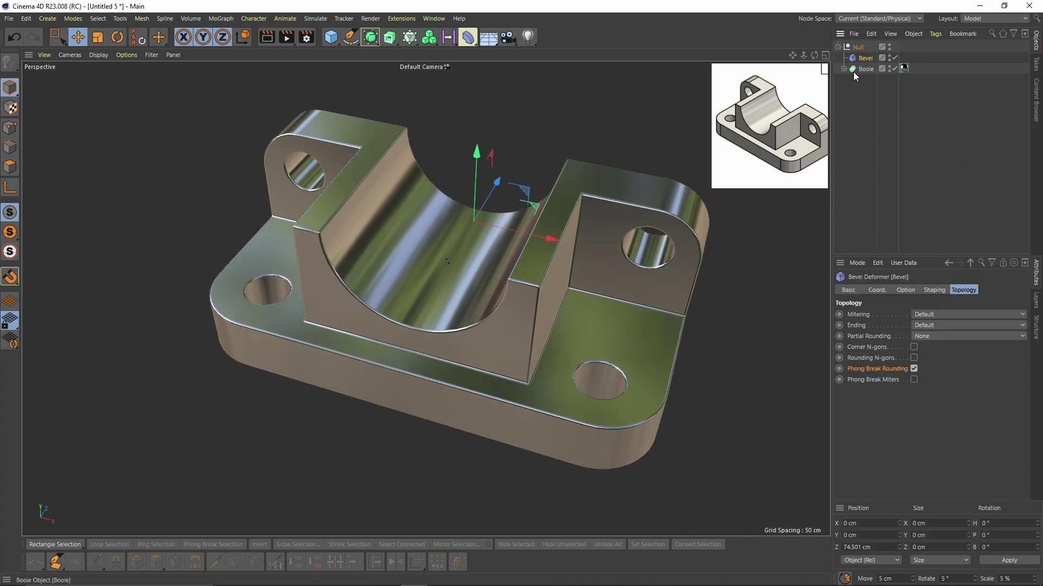
alt+middle_drag(690, 259, 672, 288)
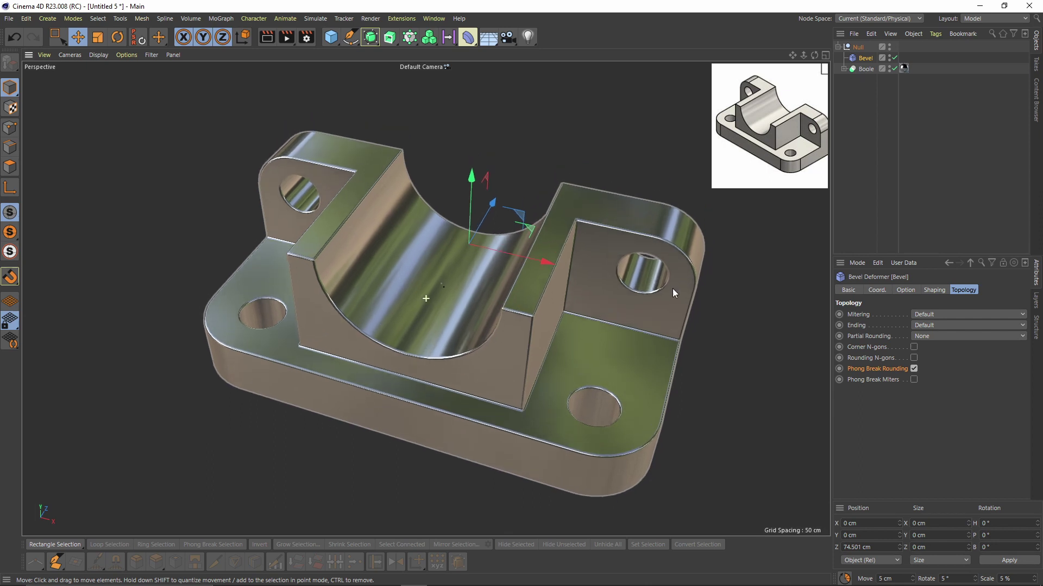
alt+middle_drag(567, 234, 574, 207)
scroll(560, 215, down, 1)
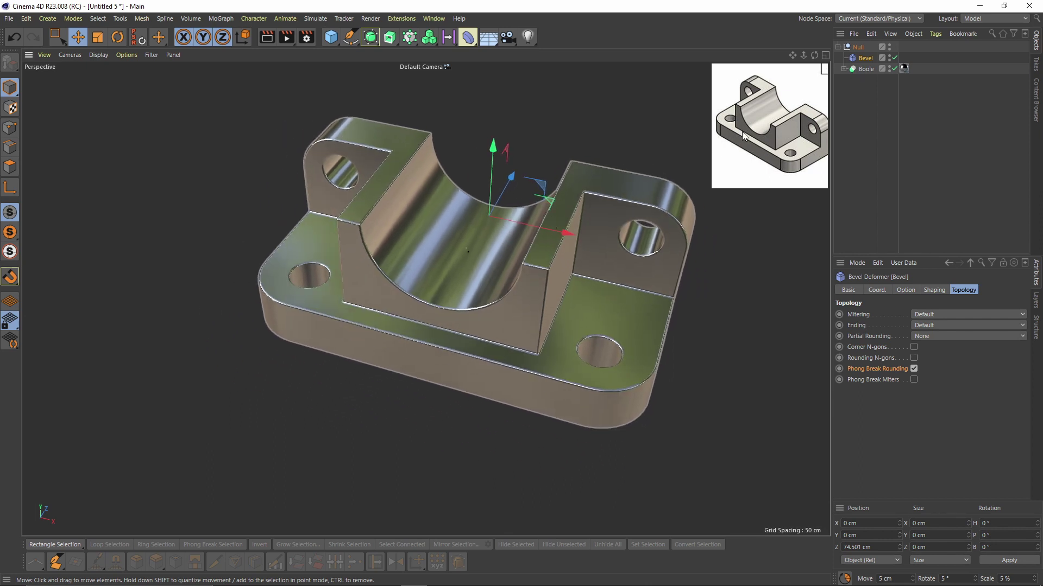
Expand the Boole hierarchy together with its base object and the Null that holds the cutting cylinders
click(844, 69)
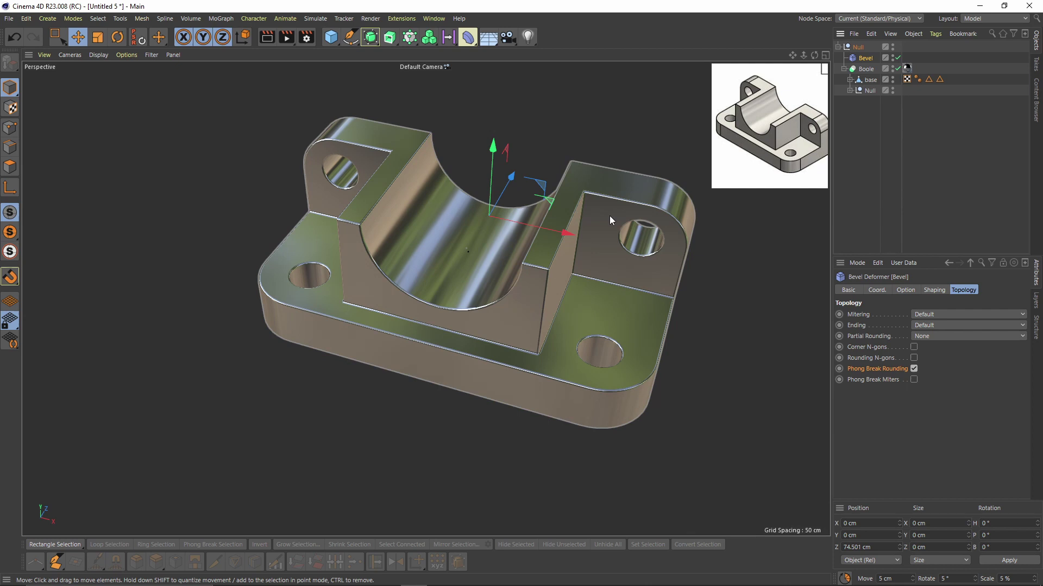
click(850, 79)
click(850, 112)
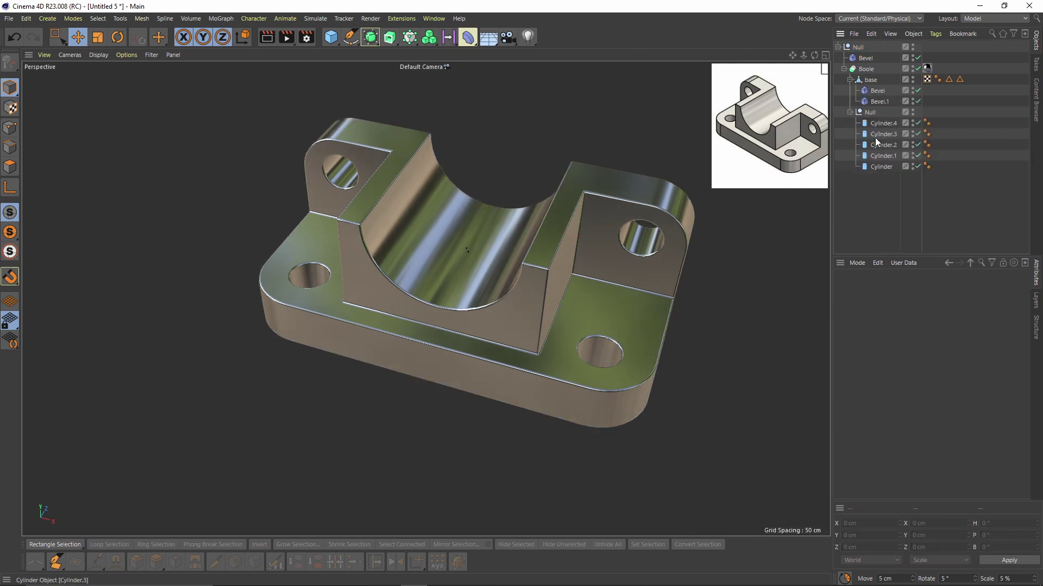
Set the rotation segments of the large cradle-cutting Cylinder to 4 and deselect it
click(877, 167)
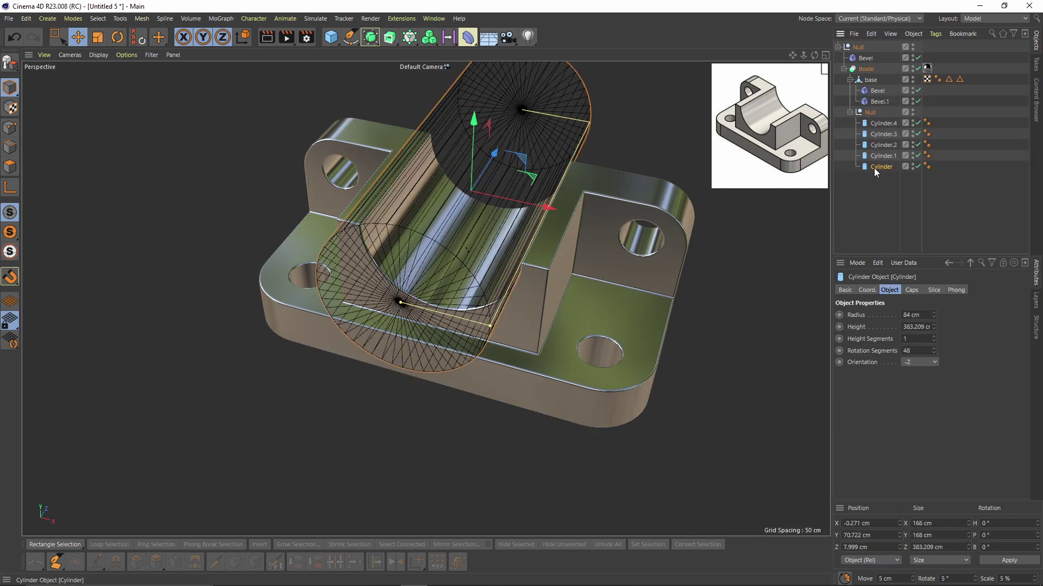
double_click(933, 357)
text(4)
key(Return)
click(928, 201)
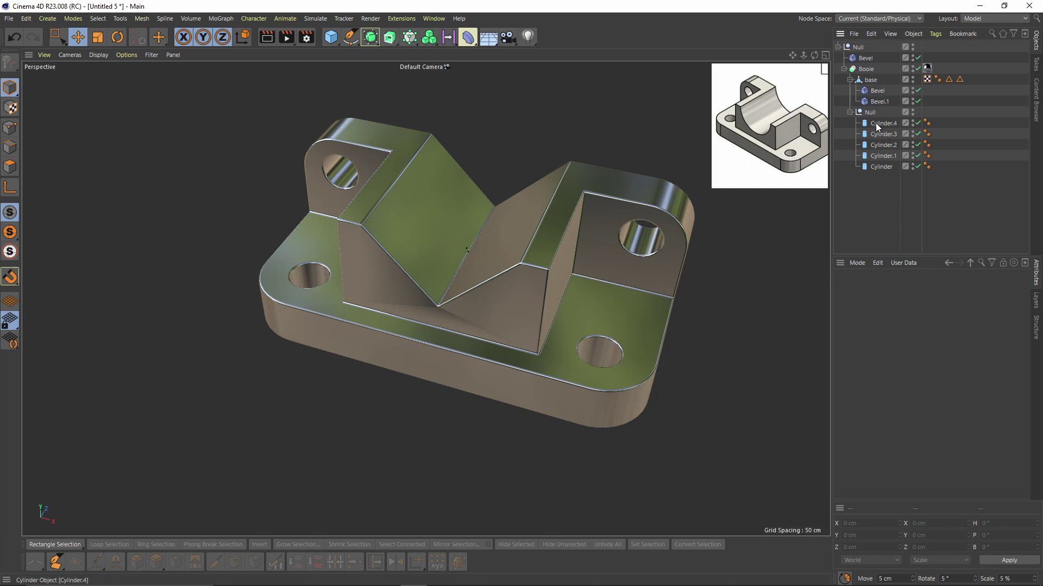
Try 8 rotation segments on the large cradle-cutting Cylinder and return the value to 48
click(882, 169)
drag(913, 351, 871, 349)
text(8)
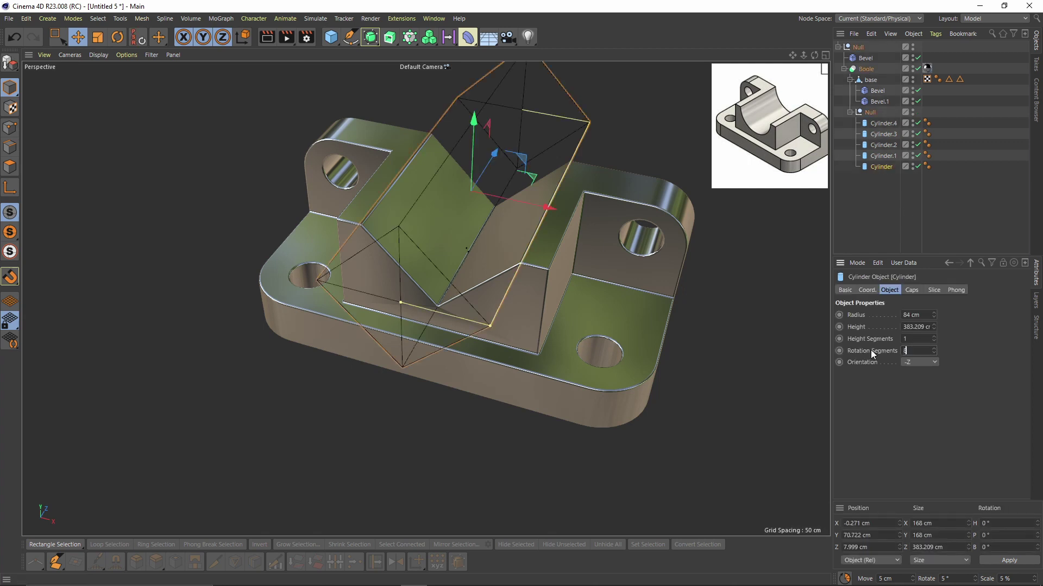
key(Return)
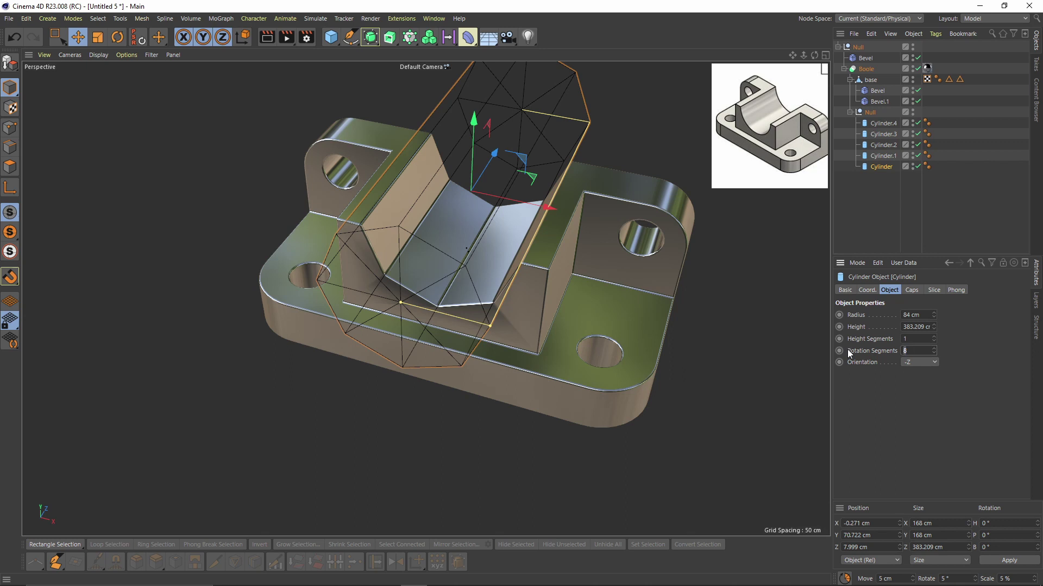
text(48)
key(Return)
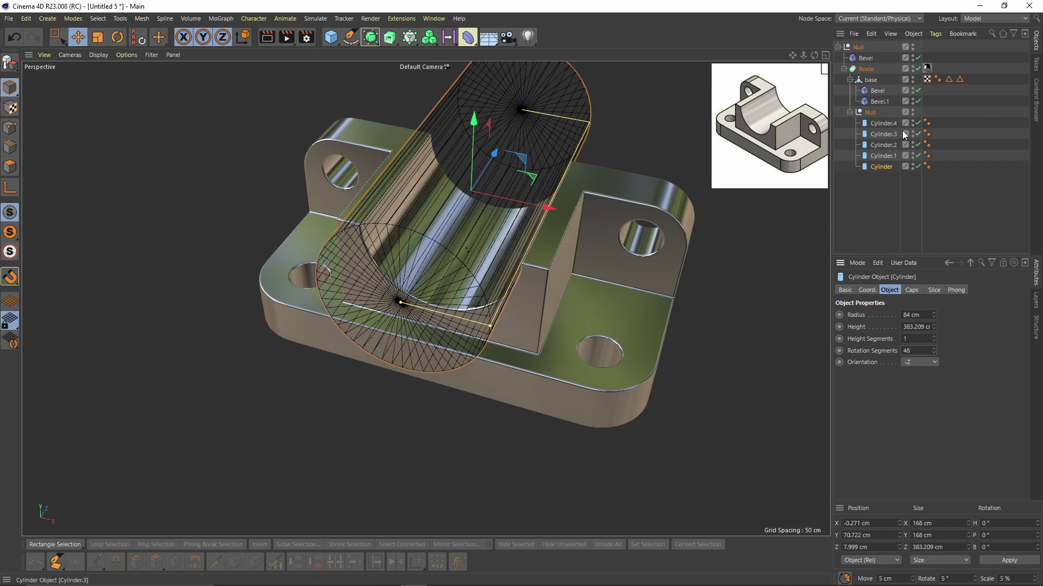
Try lowering the lug hole cutter Cylinder.2 by about 19 cm along Y and undo the move
click(884, 155)
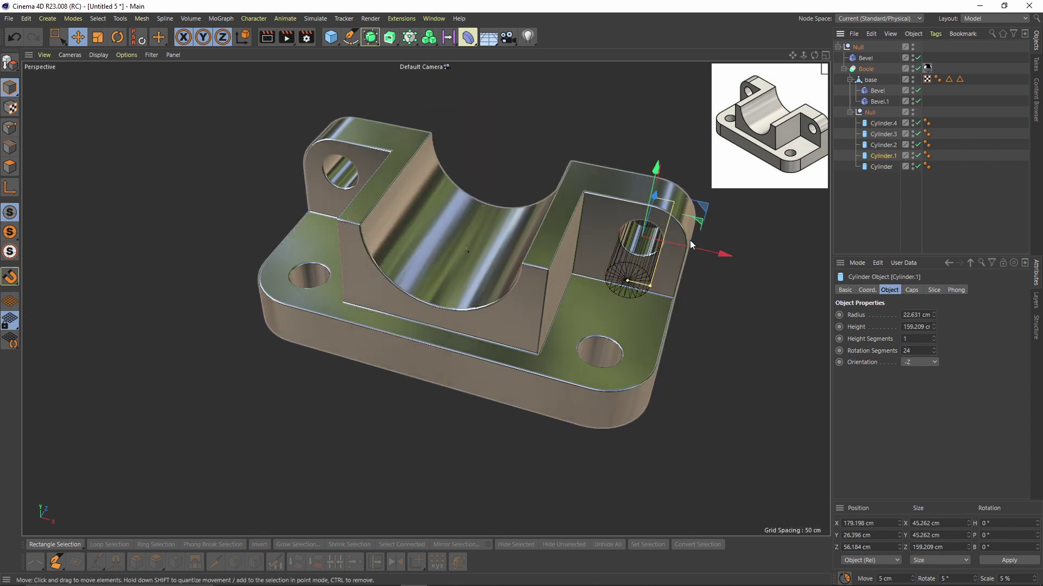
click(883, 144)
drag(333, 106, 335, 120)
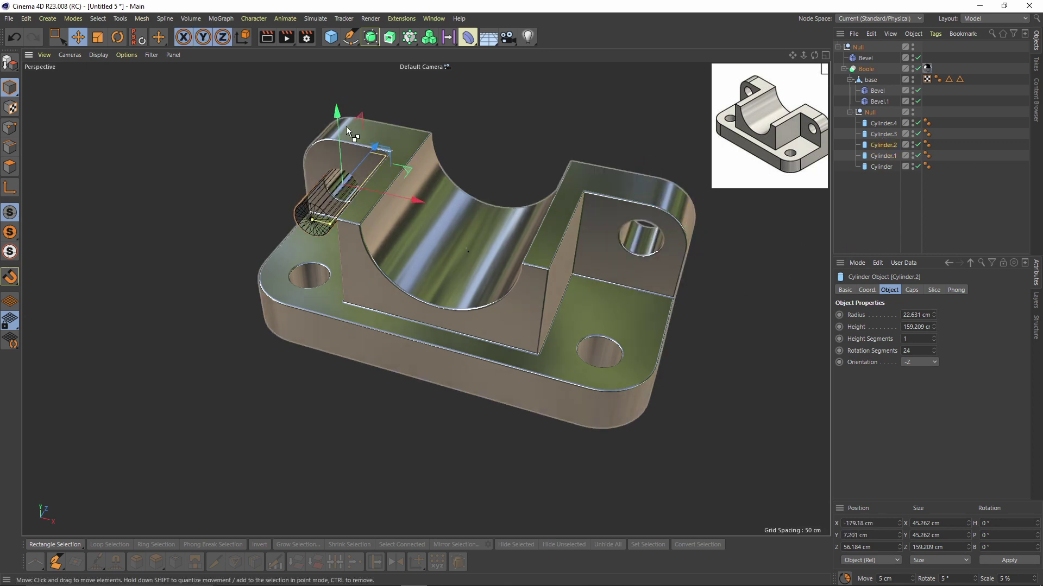
key(ctrl+z)
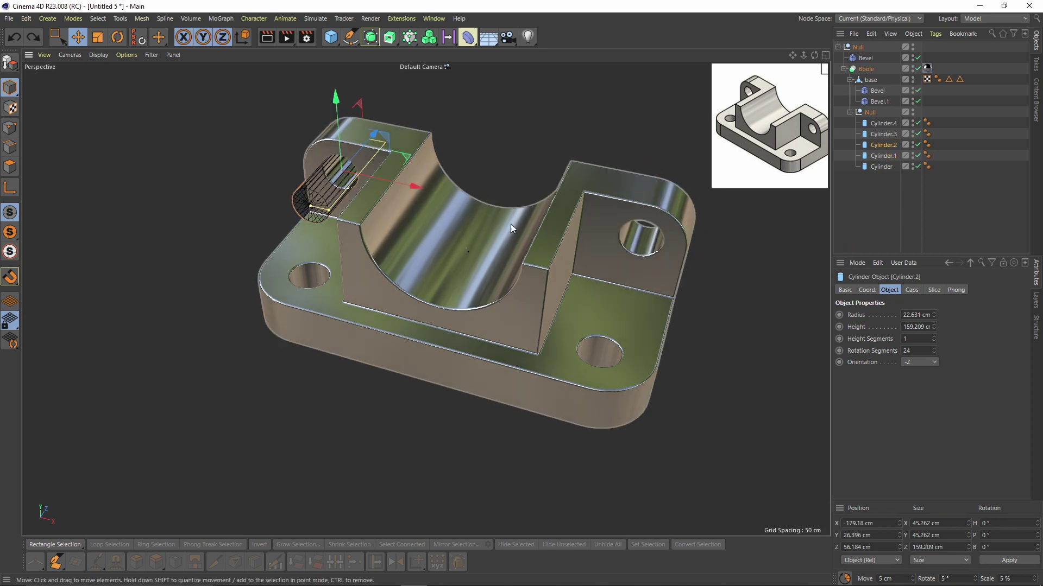
Select the two top polygons at one end of the base plate and try raising them about 28 cm
click(870, 81)
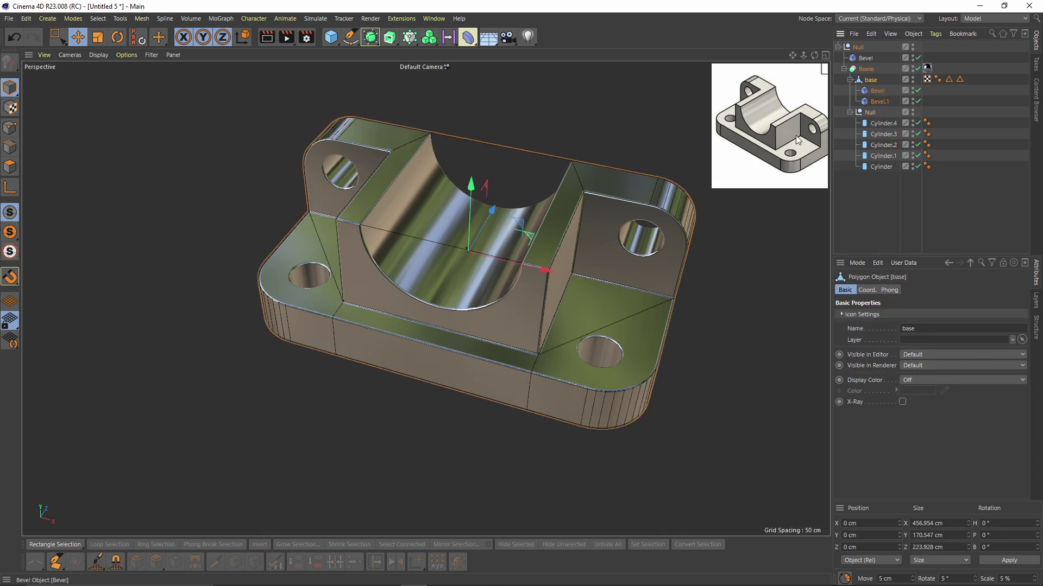
click(10, 166)
click(613, 307)
click(646, 338)
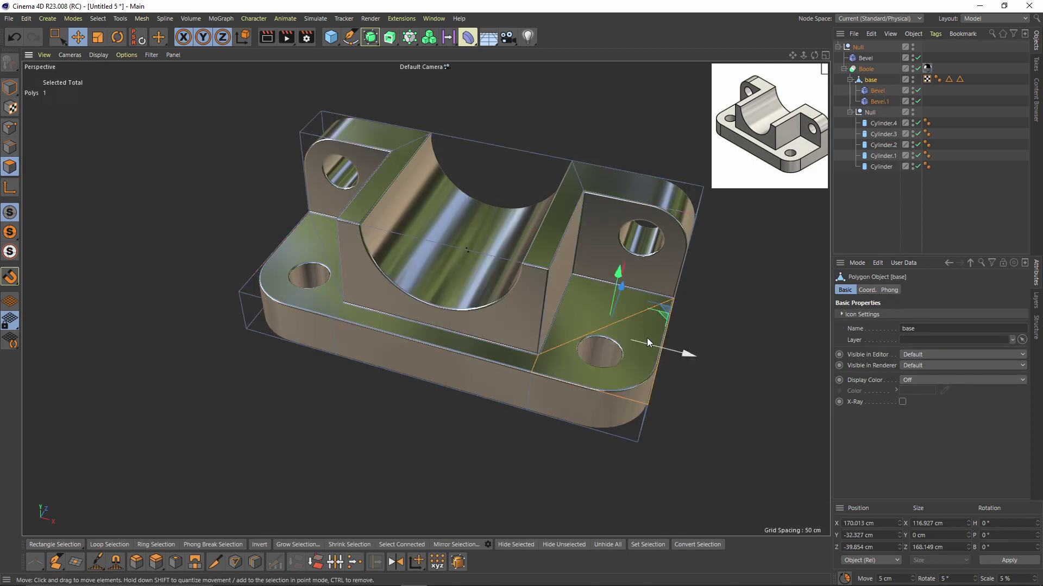
shift+click(578, 298)
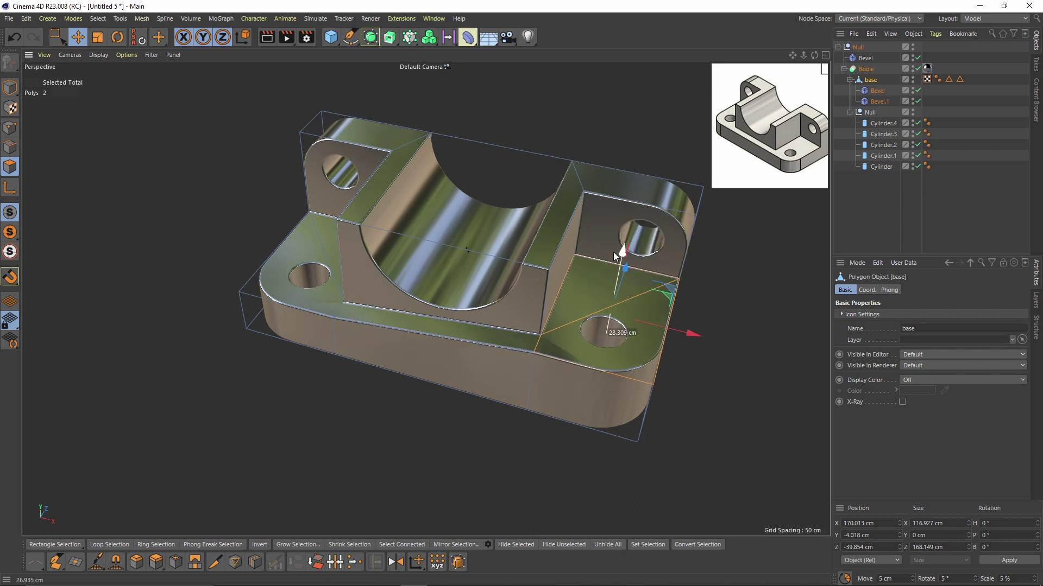
Extend the selection to the base plate's remaining top polygons, try raising them about 7 cm, and undo the move
shift+click(321, 252)
shift+click(334, 262)
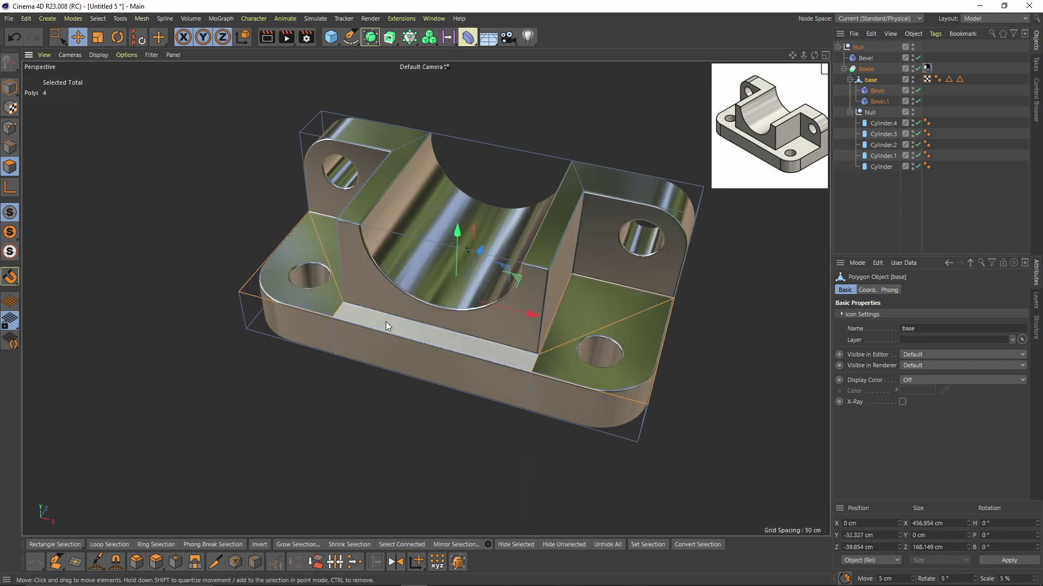
shift+click(386, 321)
alt+drag(531, 338, 454, 227)
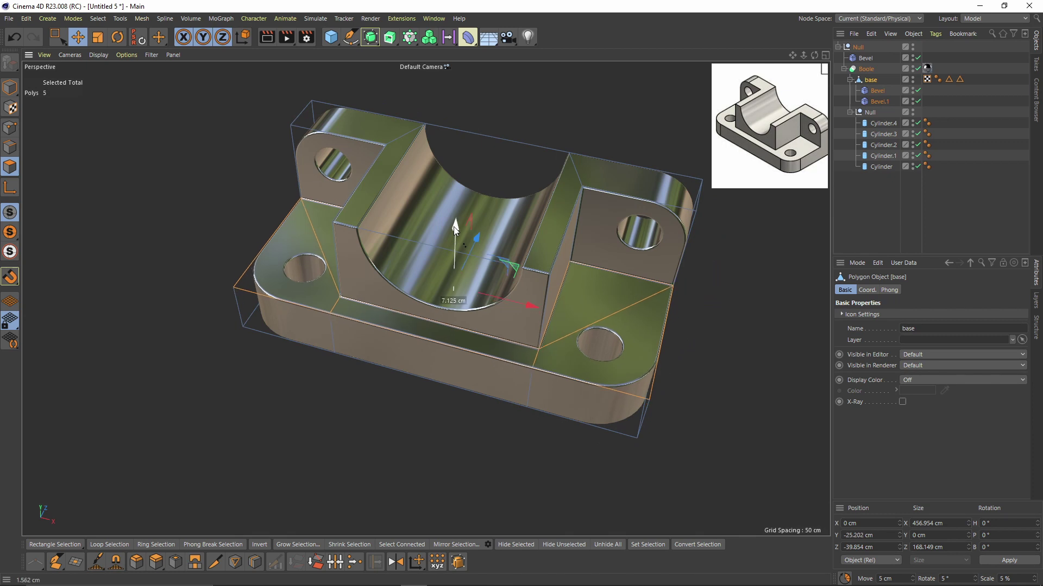
key(ctrl+z)
Select the front faces of both lugs and try moving them along Z
click(363, 173)
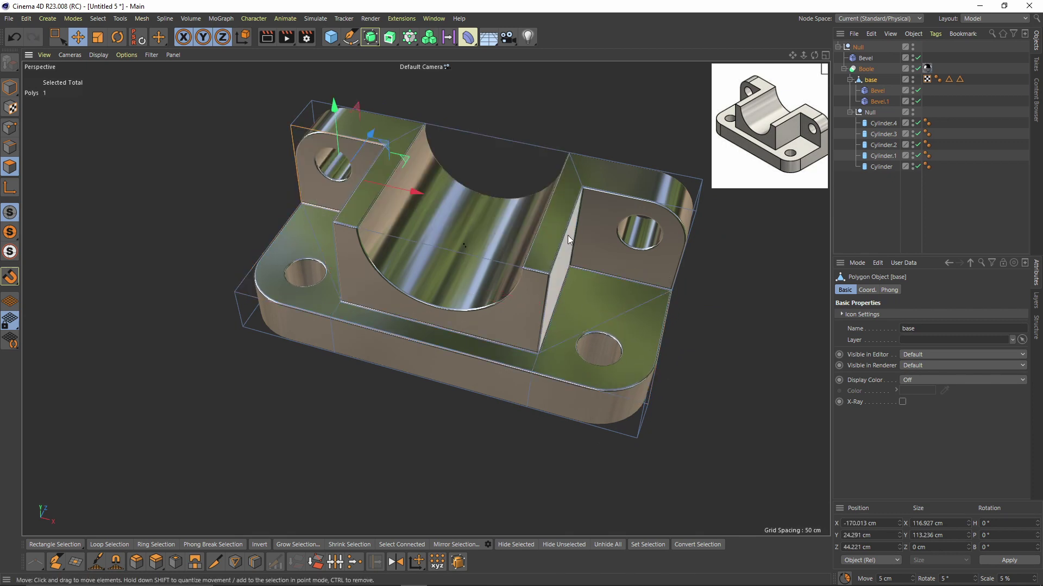
shift+click(592, 248)
drag(520, 167, 498, 172)
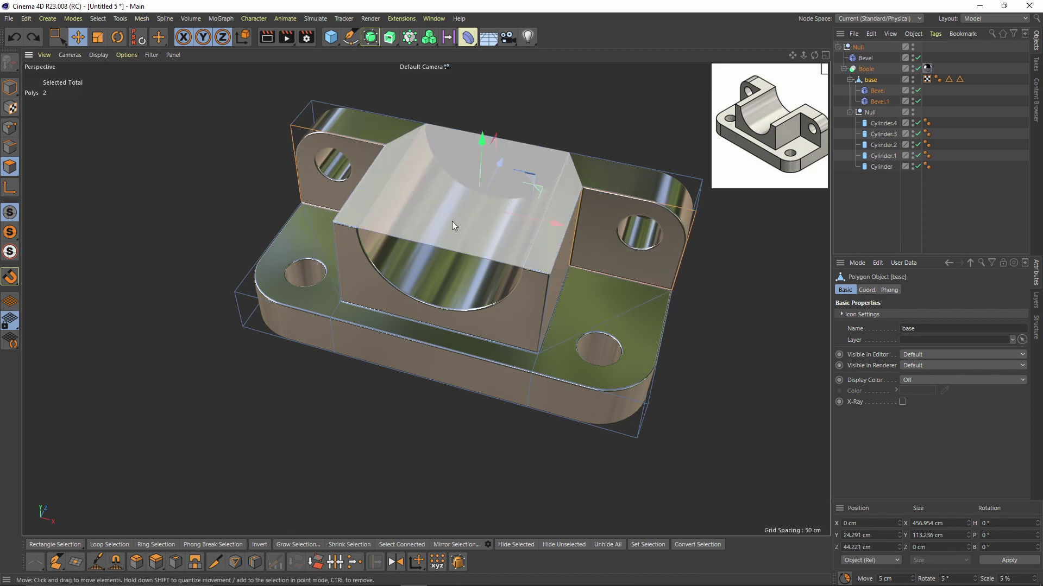
Select the top faces of the centre block and both lugs, try raising them along Y, and undo the move
click(452, 220)
shift+click(363, 130)
shift+click(599, 177)
drag(464, 124, 464, 96)
key(ctrl+z)
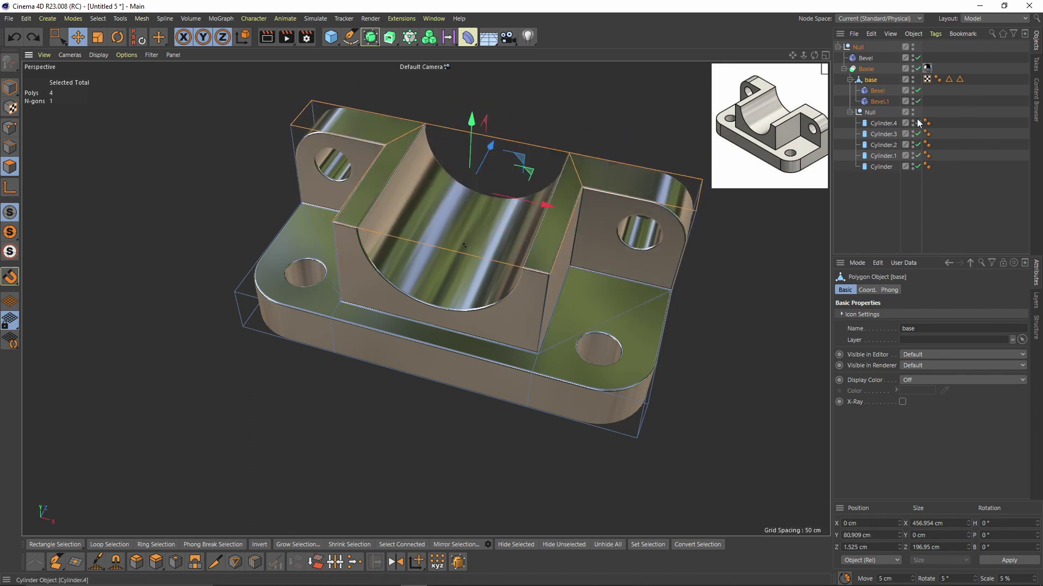
Try a different offset for the corner rounding in the base's Bevel deformers and undo the last change
click(880, 97)
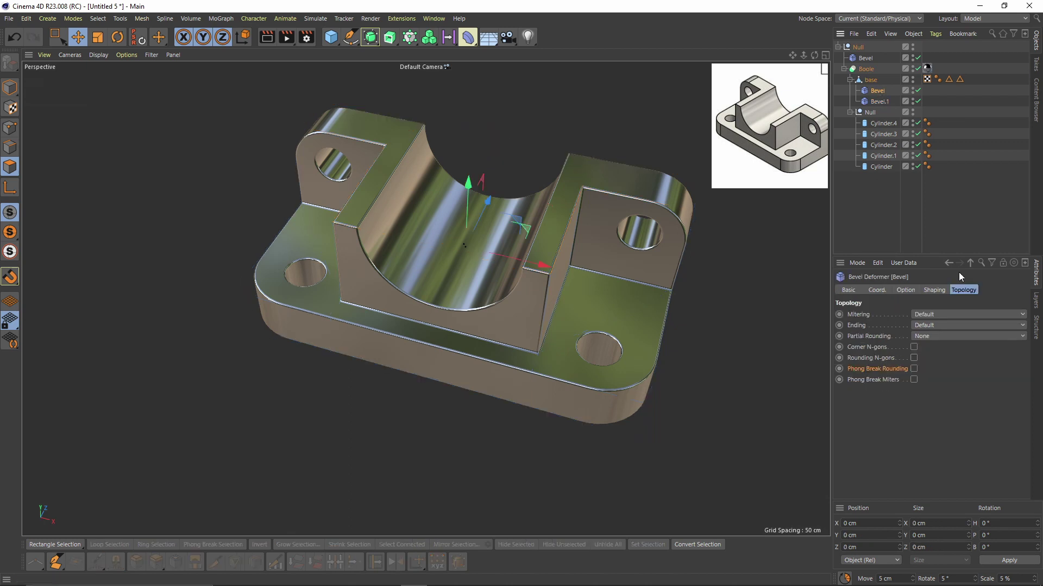
click(905, 290)
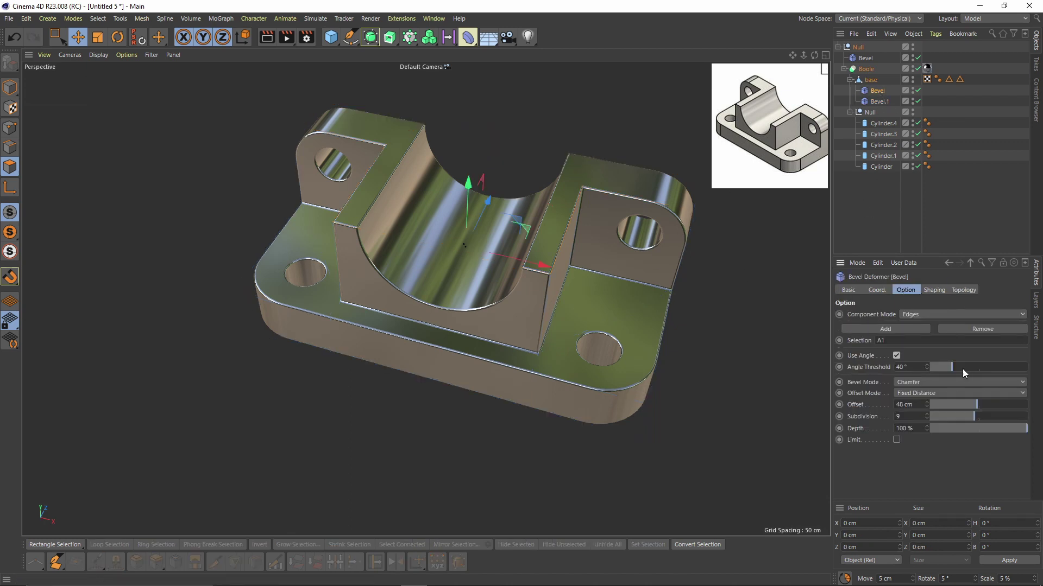
mouse_move(978, 405)
mouse_down()
mouse_move(963, 403)
mouse_move(989, 409)
mouse_move(942, 410)
mouse_move(956, 410)
mouse_move(943, 409)
mouse_move(956, 383)
mouse_move(969, 405)
mouse_move(982, 405)
mouse_up()
click(884, 101)
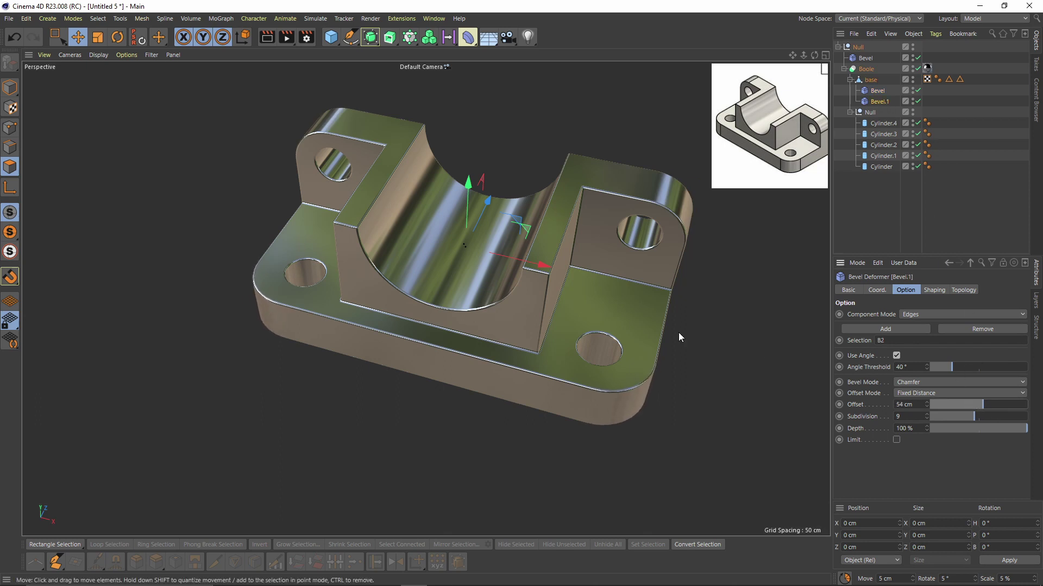
key(ctrl+z)
Return to Model mode, deselect everything, and inspect the finished bracket from slightly different angles
mouse_move(730, 304)
alt+mouse_down()
mouse_move(714, 308)
mouse_move(709, 283)
mouse_move(722, 296)
alt+mouse_up()
click(10, 87)
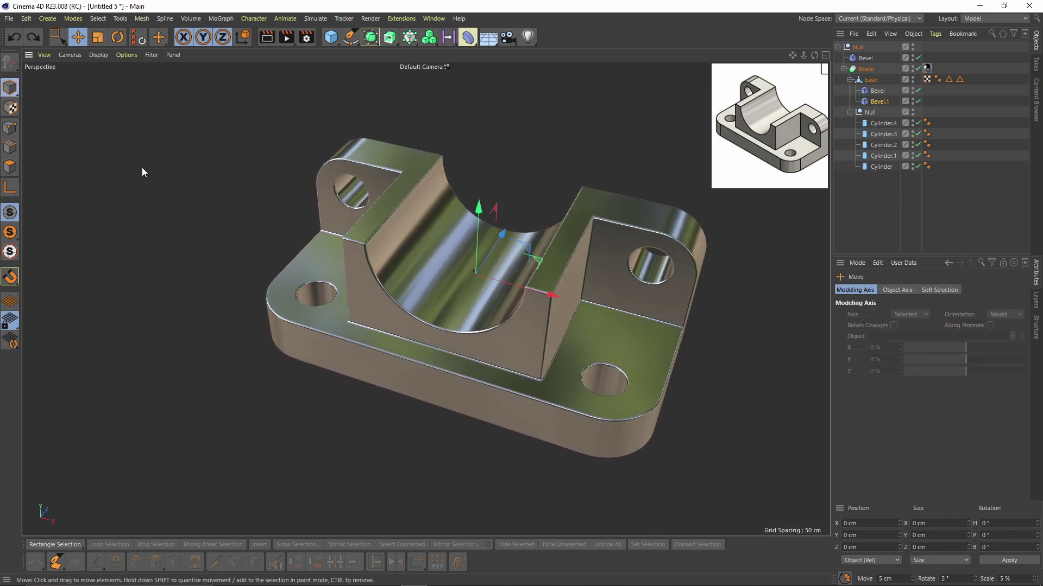
click(982, 207)
alt+drag(661, 273, 668, 288)
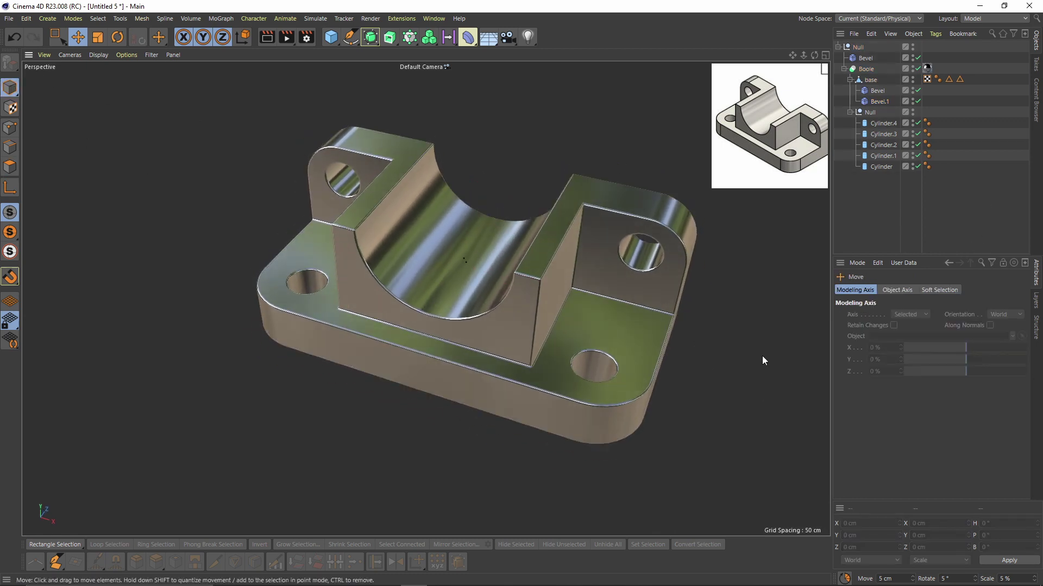
alt+drag(706, 329, 748, 321)
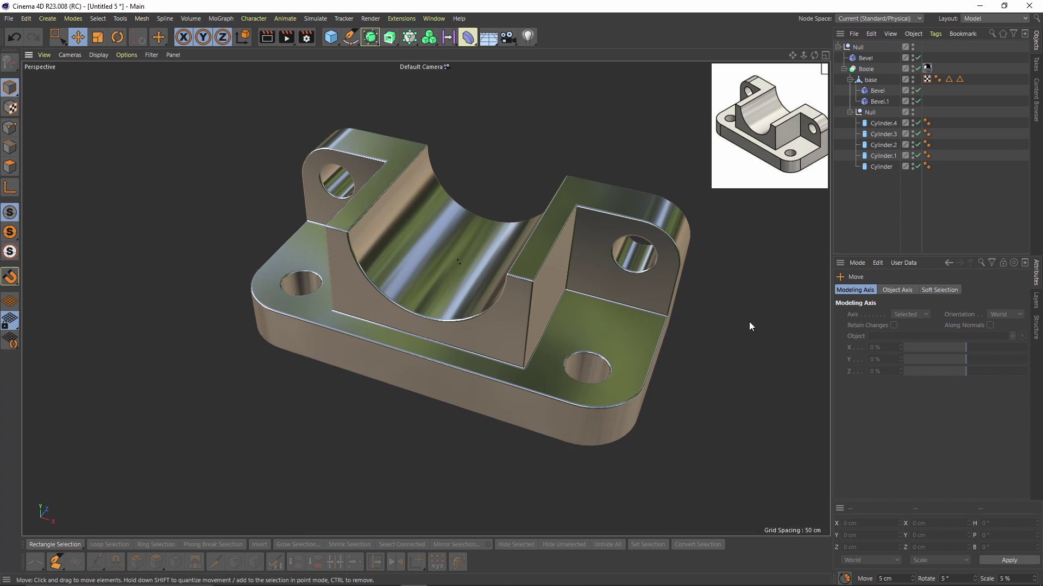